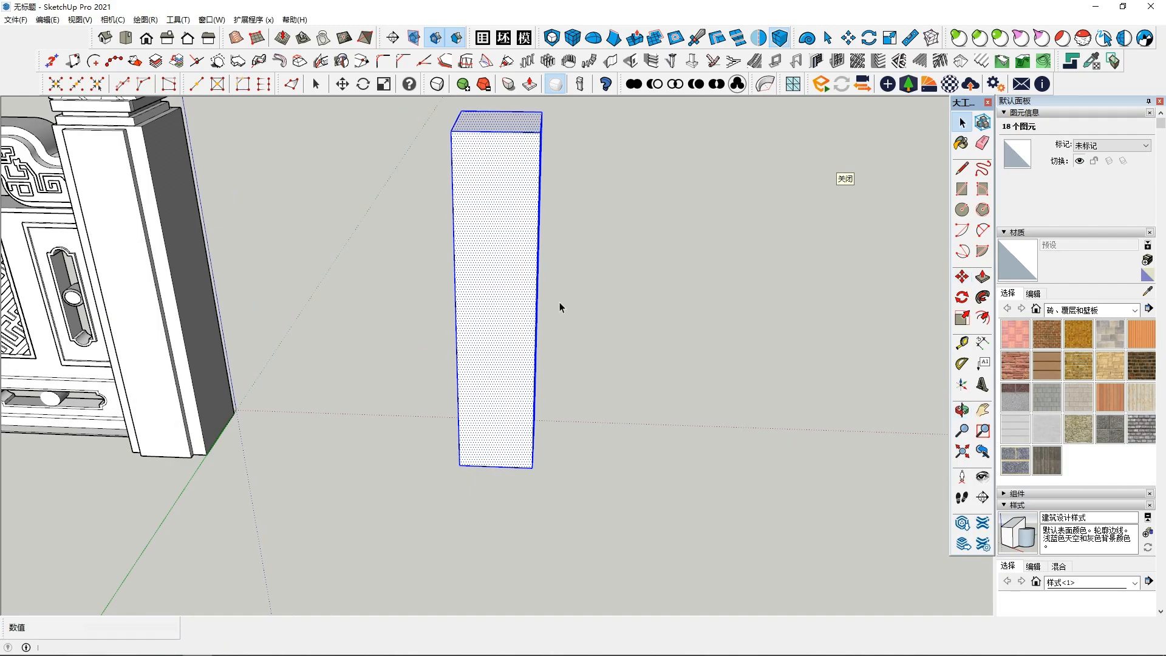
- Offset the two side edges and top edge of the post's front face inward by about 43 mm
click(504, 286)
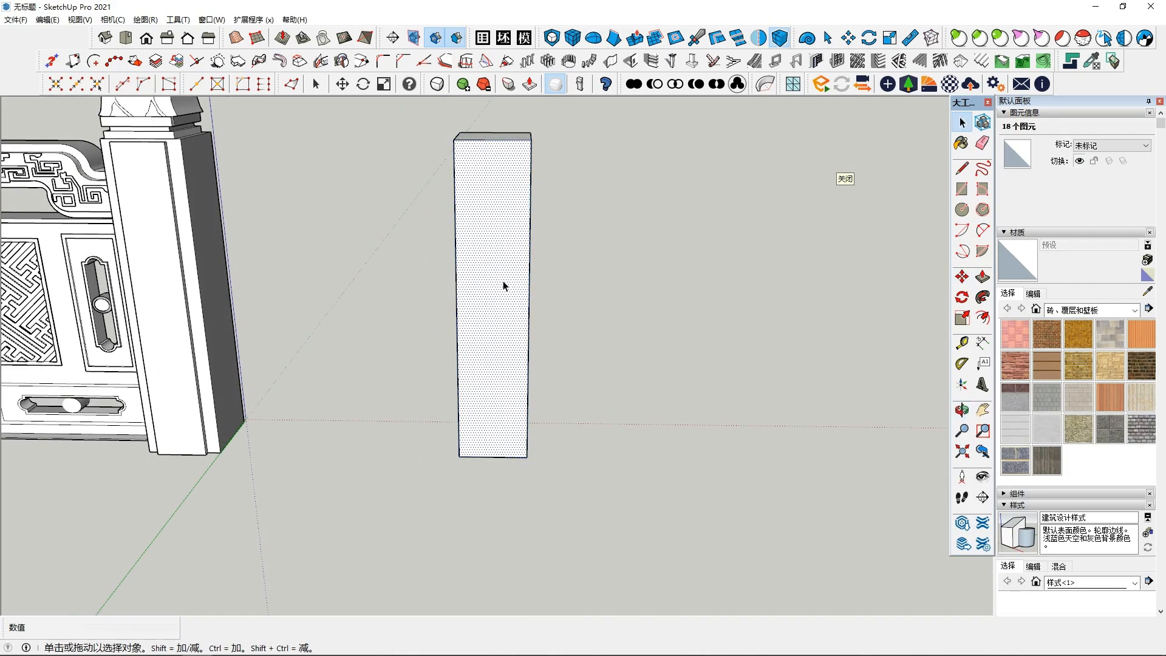
shift+click(498, 433)
shift+click(502, 458)
middle_drag(511, 449, 538, 425)
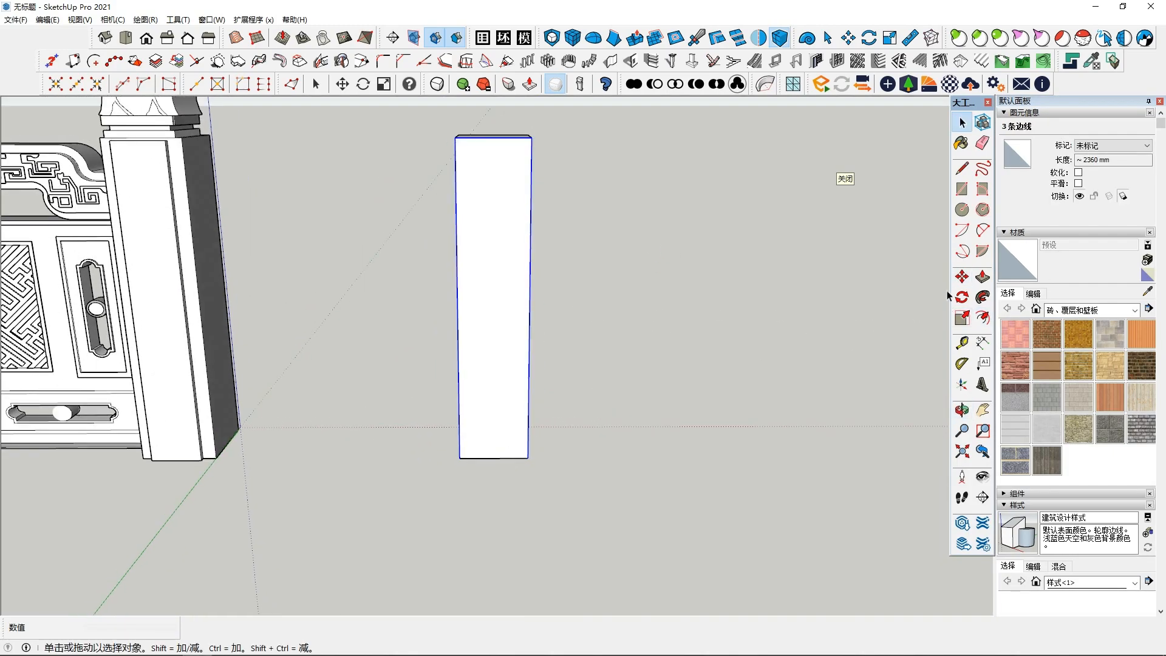
click(496, 138)
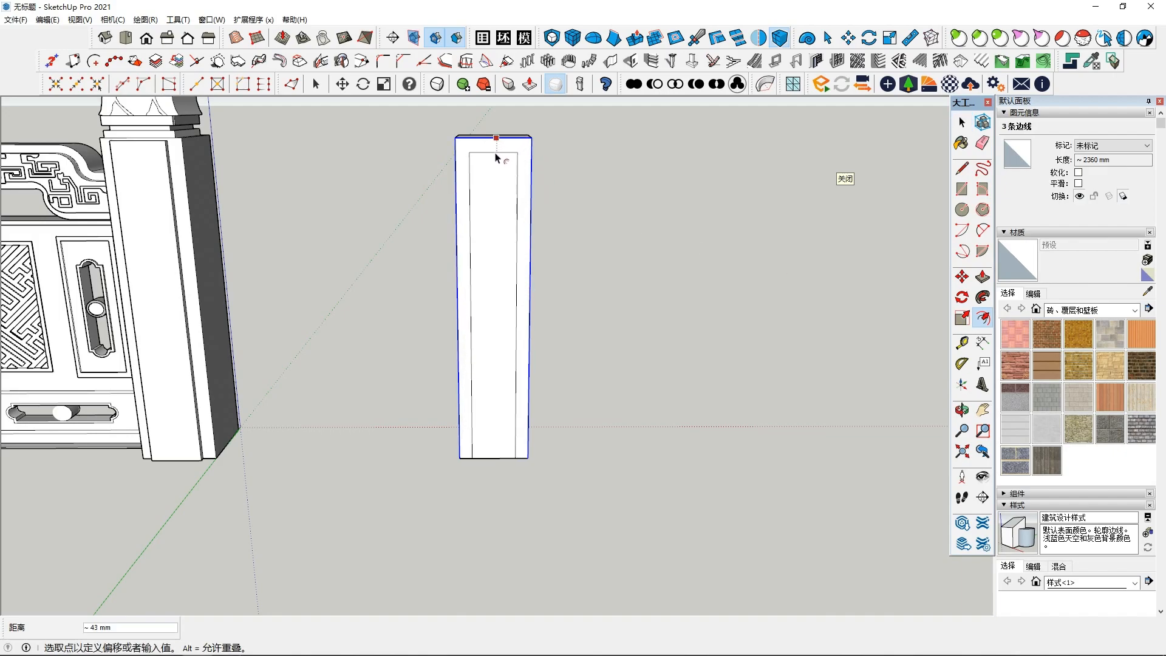
click(493, 191)
middle_drag(493, 191, 517, 192)
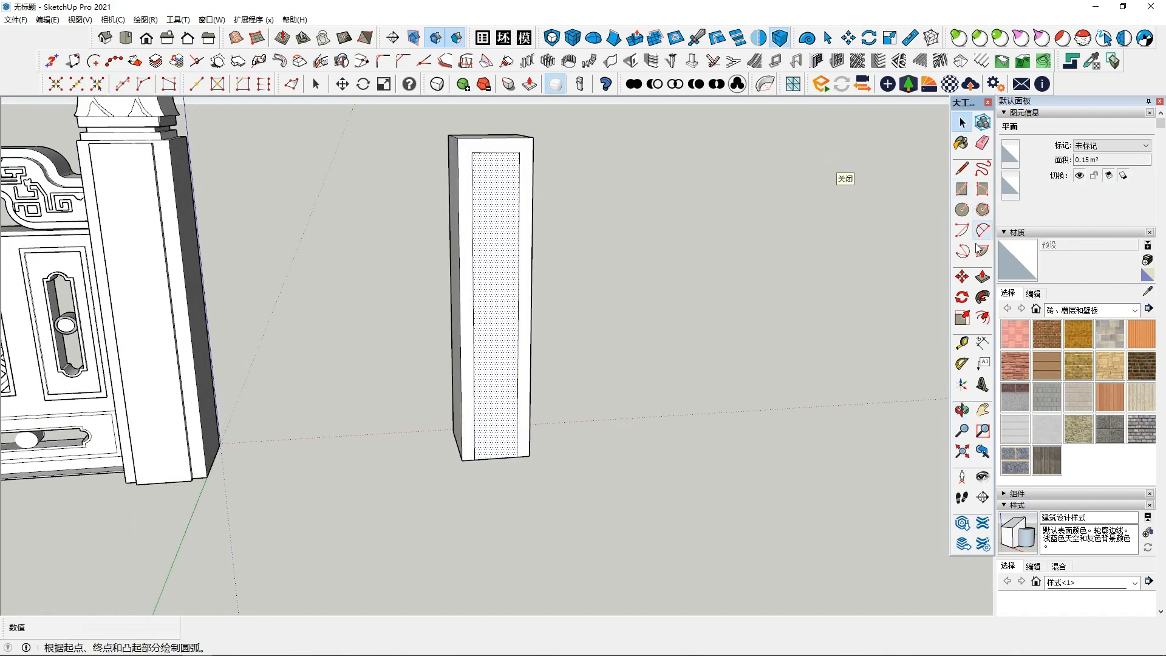
- Push/pull the inner front panel of the post outward by about 33 mm
click(962, 317)
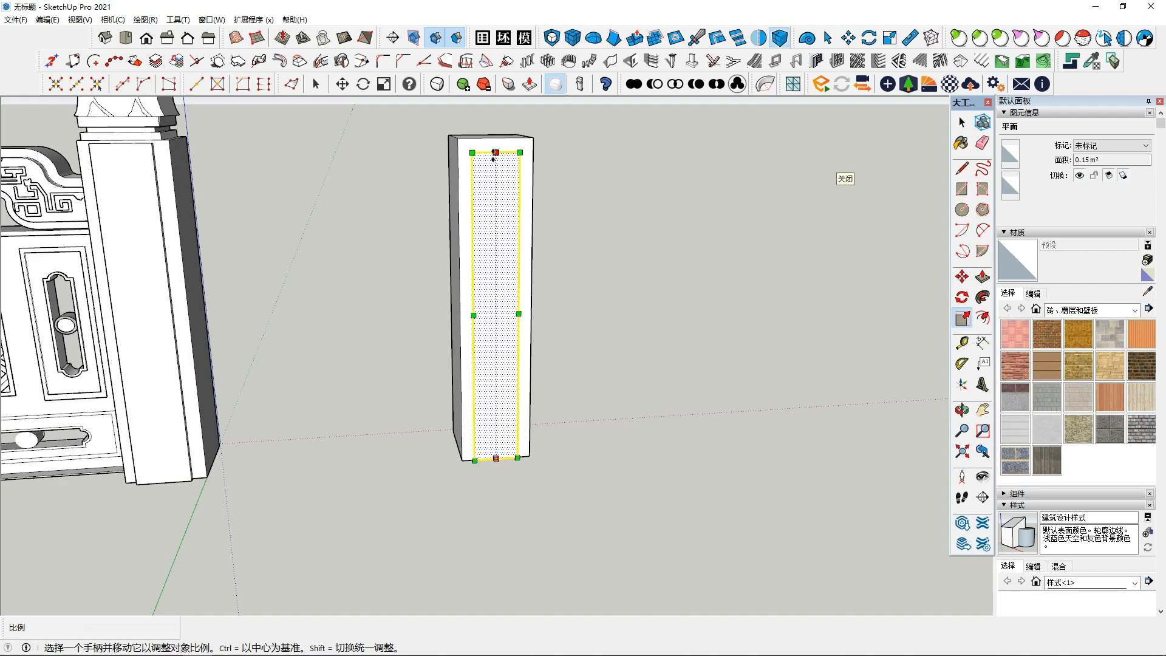
middle_drag(495, 155, 462, 268)
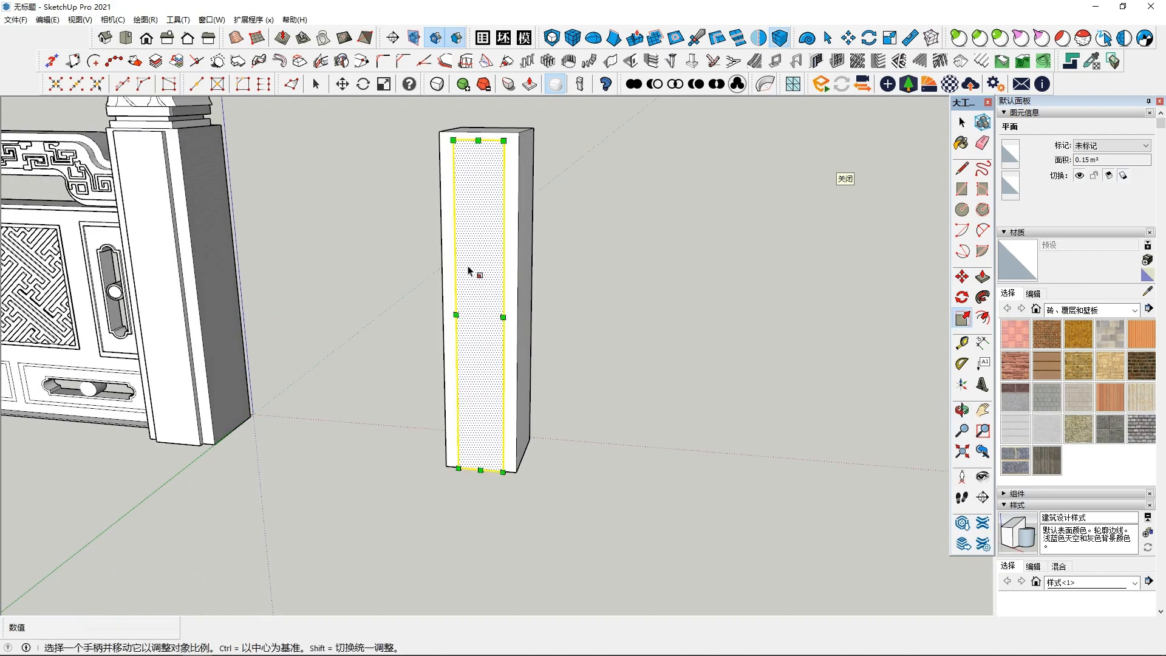
click(983, 277)
middle_drag(552, 306, 503, 310)
click(470, 292)
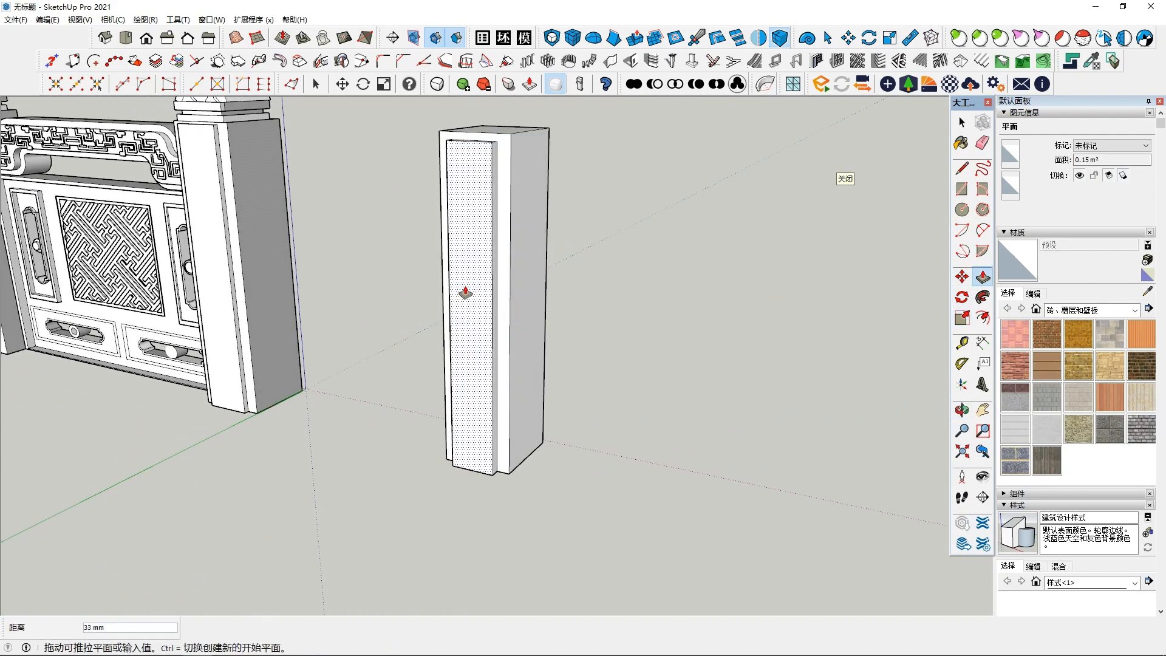
middle_drag(459, 279, 516, 270)
- Offset the post's top face slightly inward to outline a smaller rectangle for the neck
key(space)
click(486, 233)
middle_drag(486, 234, 554, 342)
click(982, 318)
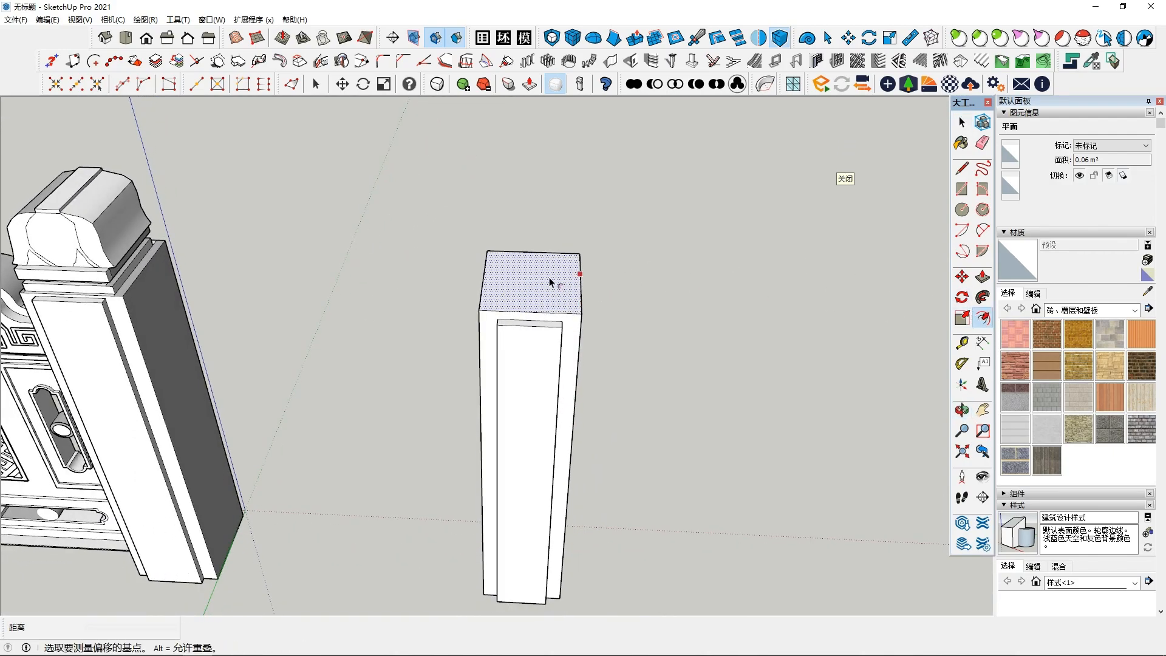
click(561, 293)
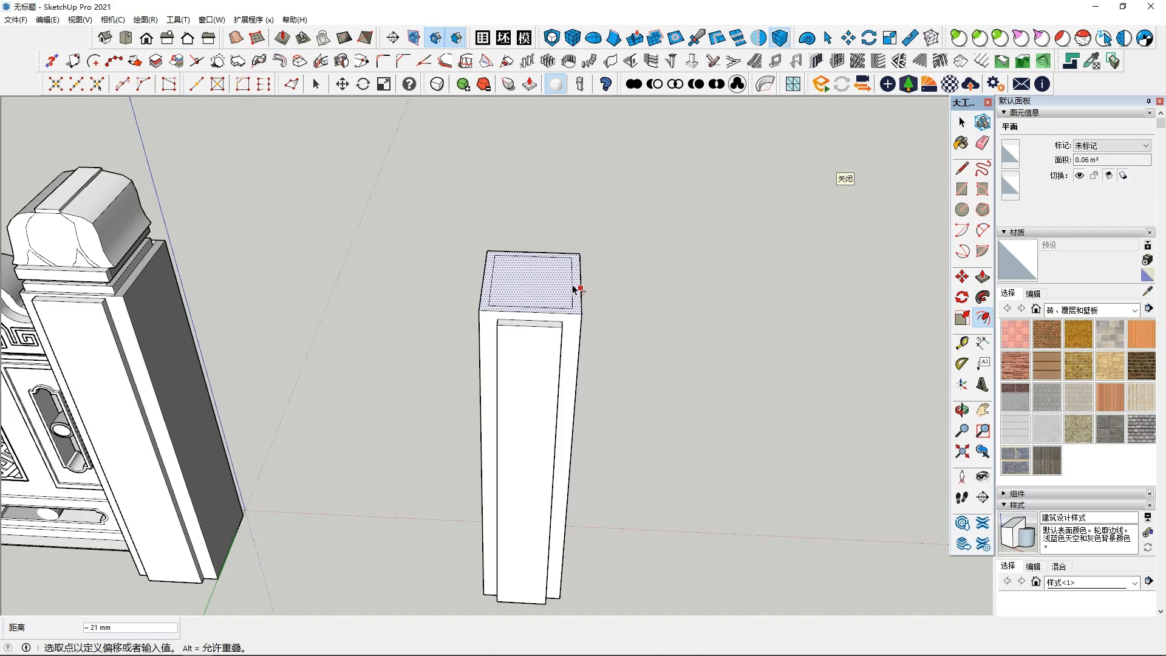
click(576, 290)
middle_drag(576, 290, 516, 285)
- Pull the inner rectangle on the post's top up by about 18 mm
key(p)
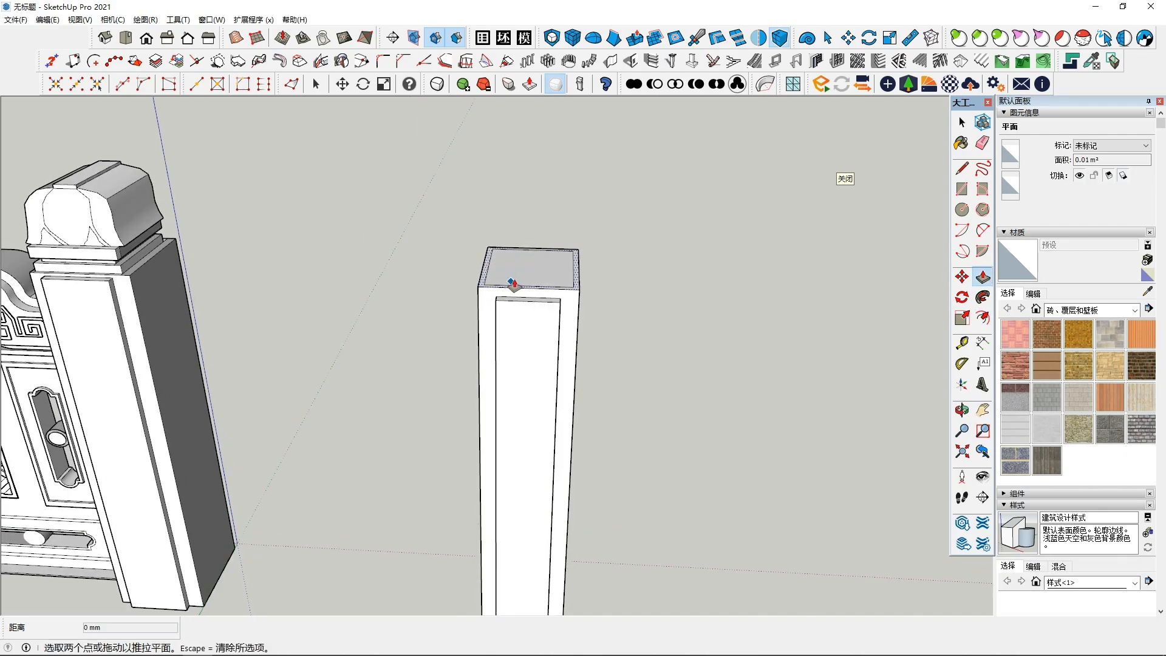
click(968, 272)
click(534, 267)
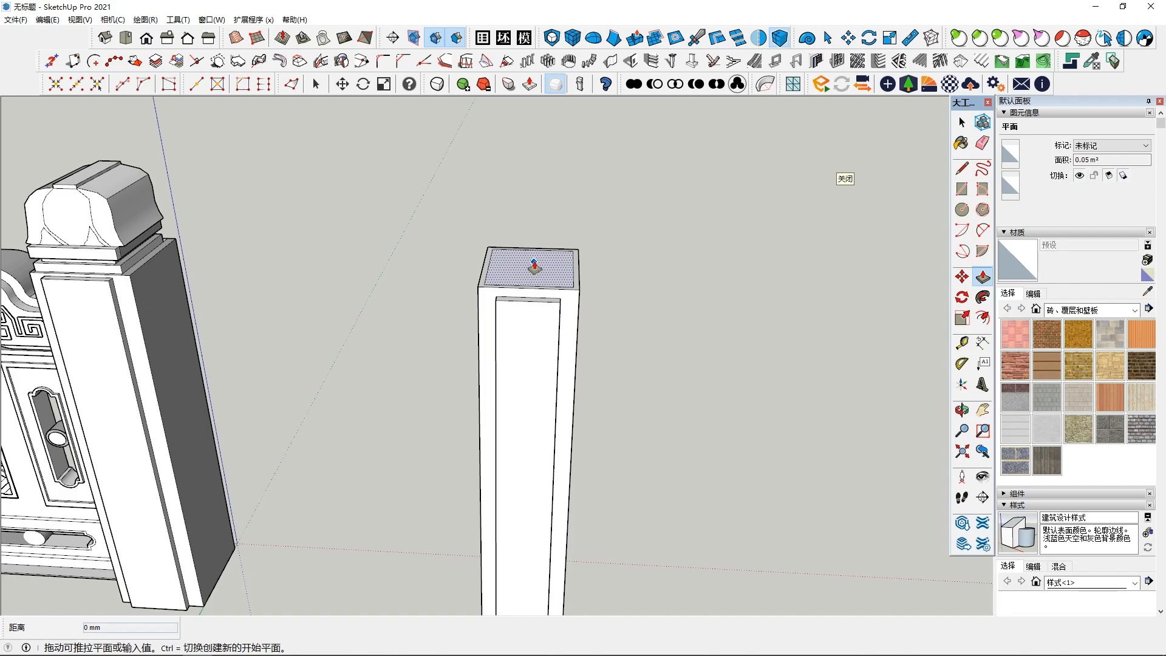
click(536, 262)
middle_drag(536, 263, 541, 220)
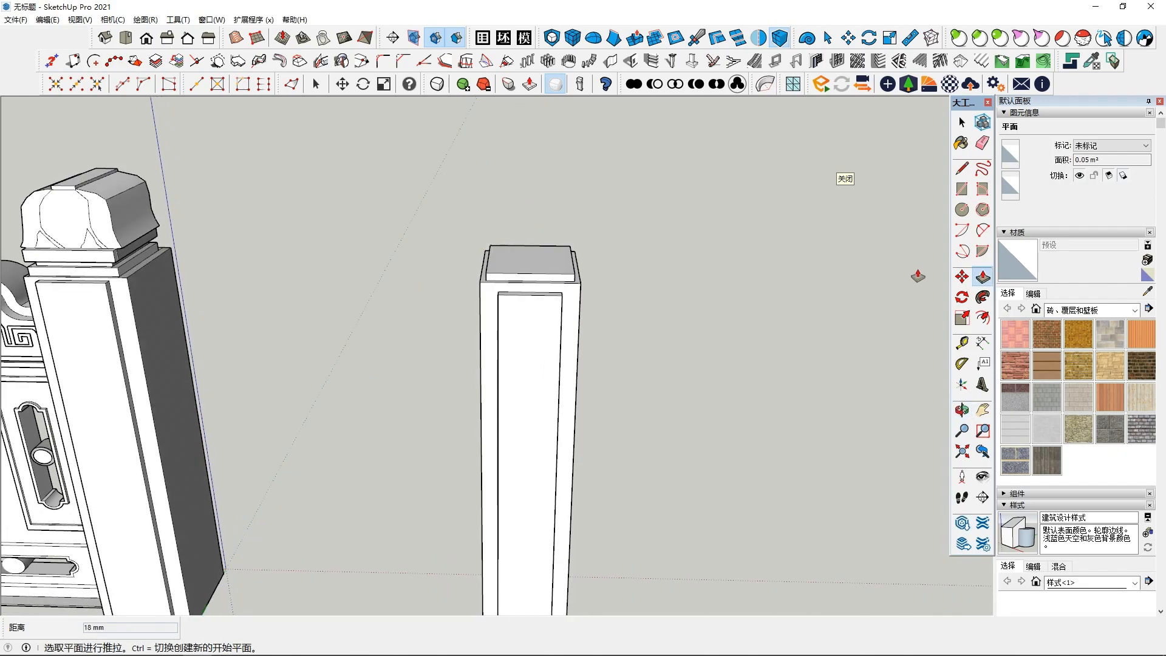
- Offset the raised top face inward to outline a smaller central rectangle
click(982, 317)
click(538, 262)
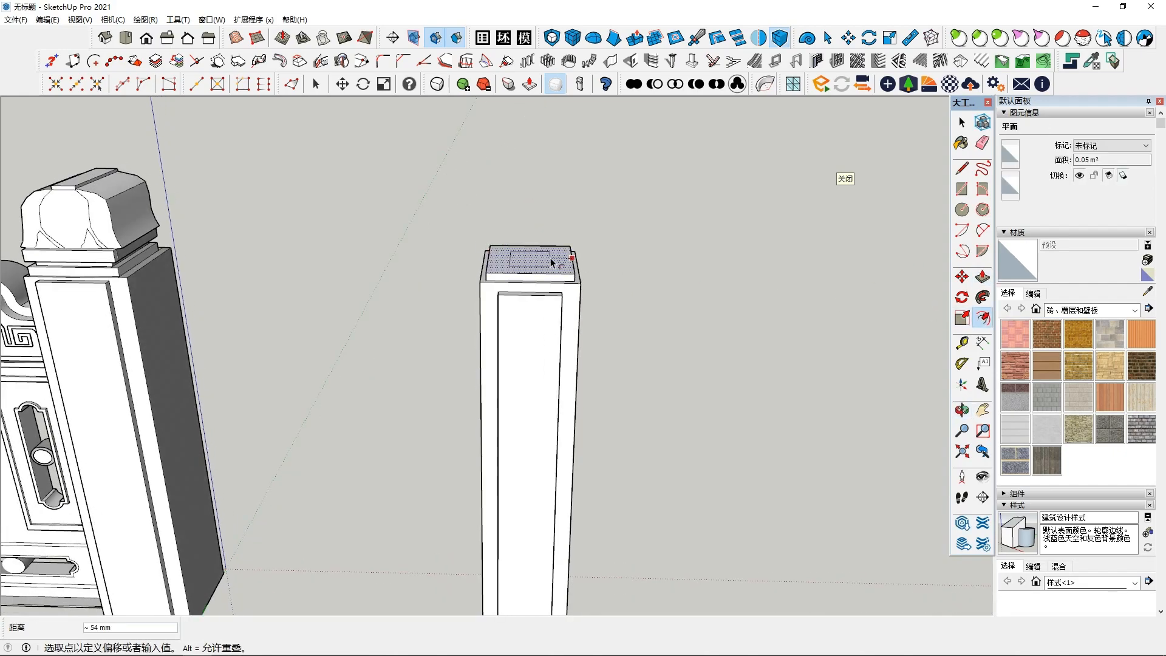
click(562, 263)
middle_drag(536, 243, 522, 217)
- Pull the small central rectangle on the post's top up slightly to form a second tier
click(984, 282)
middle_drag(550, 259, 541, 292)
key(space)
click(541, 263)
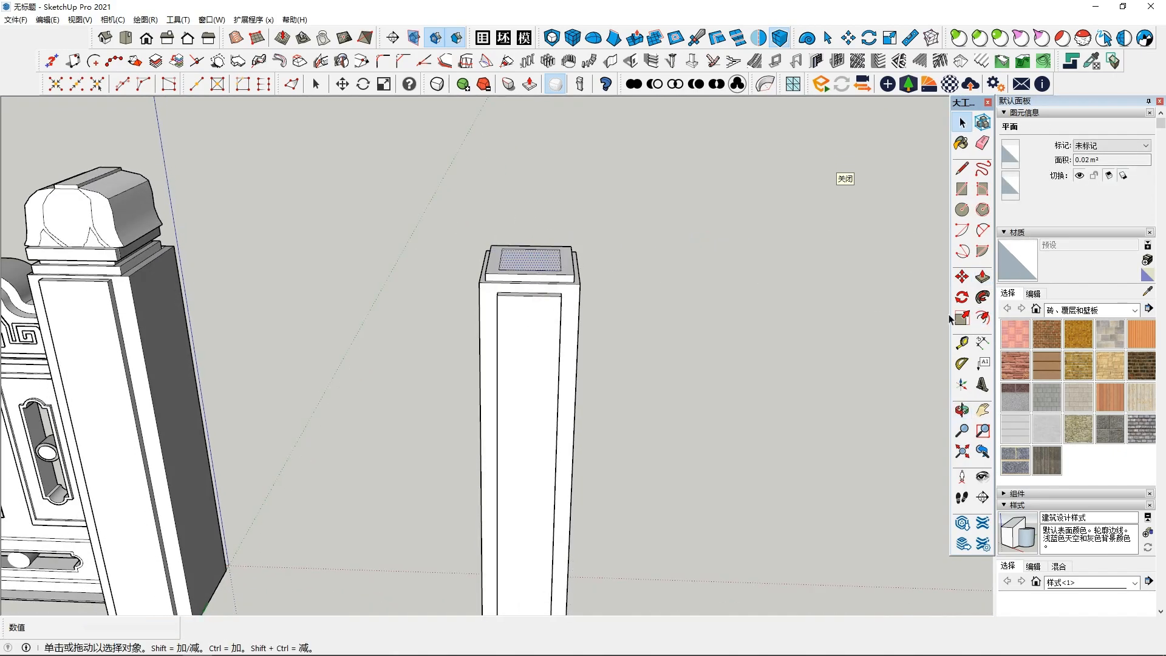
click(983, 280)
middle_drag(646, 289, 638, 282)
mouse_move(534, 260)
middle_down()
mouse_move(529, 236)
mouse_move(538, 258)
mouse_move(539, 233)
mouse_move(541, 262)
middle_up()
click(536, 263)
click(539, 259)
- Offset the raised central face outward to outline a cap about as wide as the post
key(space)
click(541, 262)
click(983, 317)
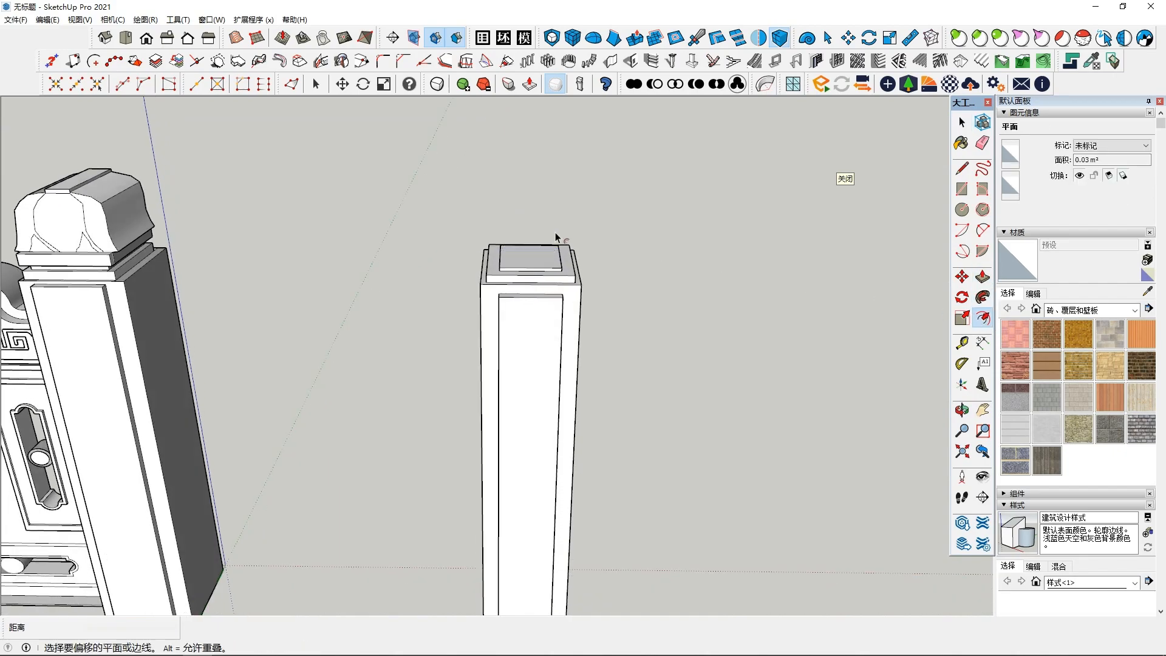
click(548, 256)
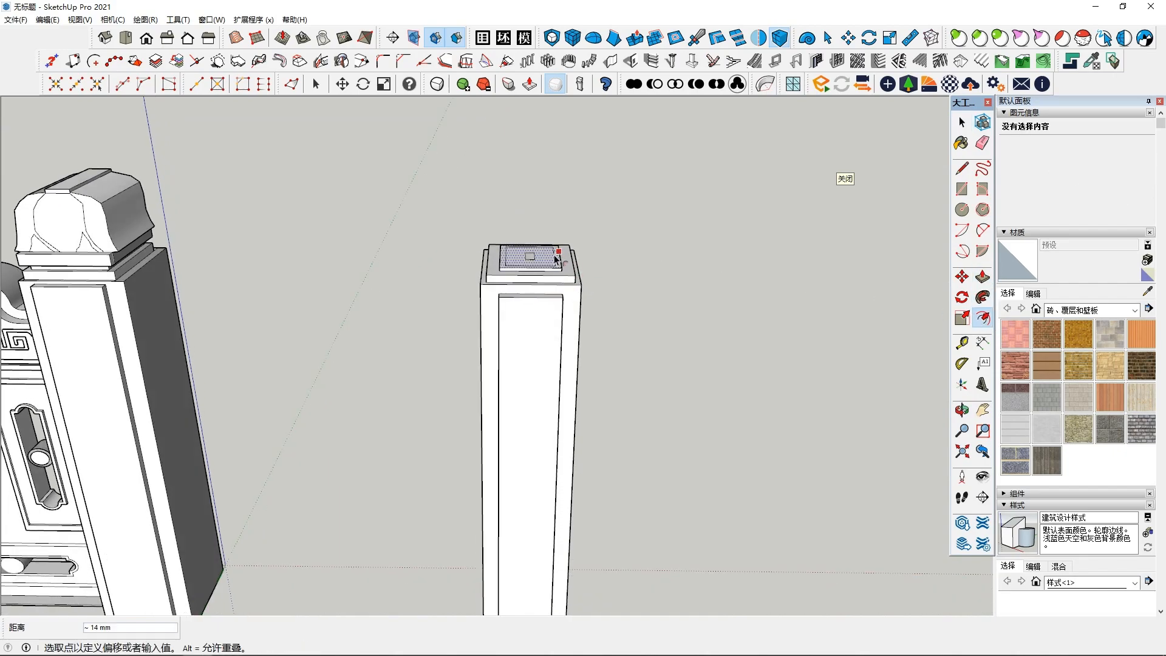
click(583, 286)
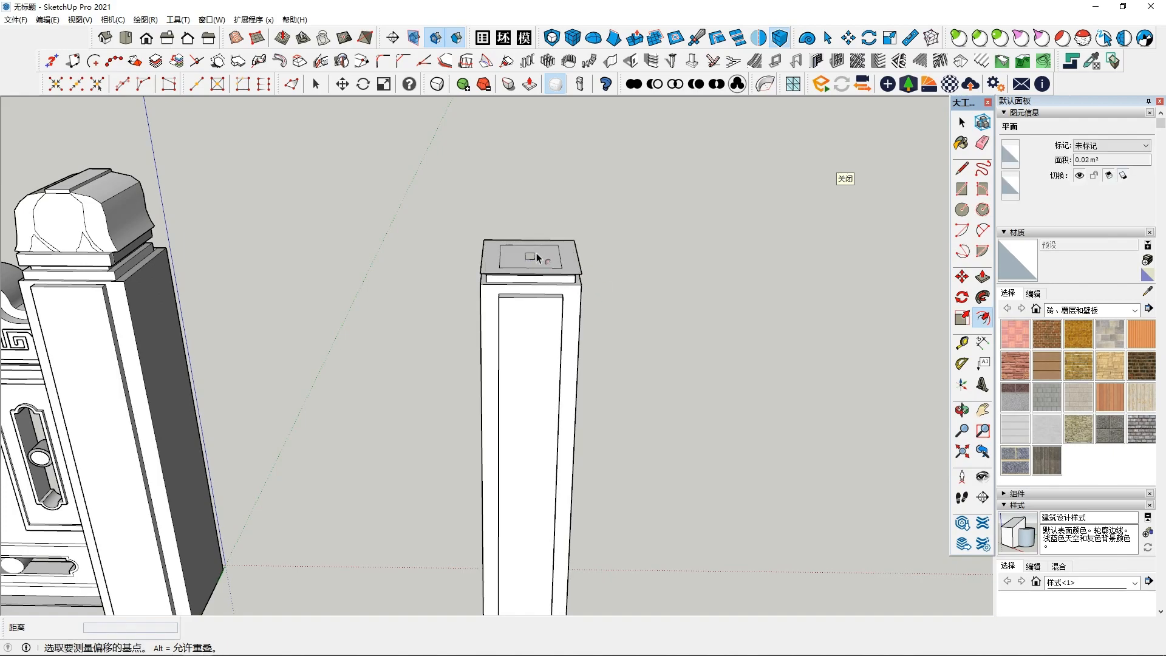
- Delete the tiny leftover square in the middle of the post's top face
key(space)
click(532, 257)
middle_drag(532, 258, 537, 268)
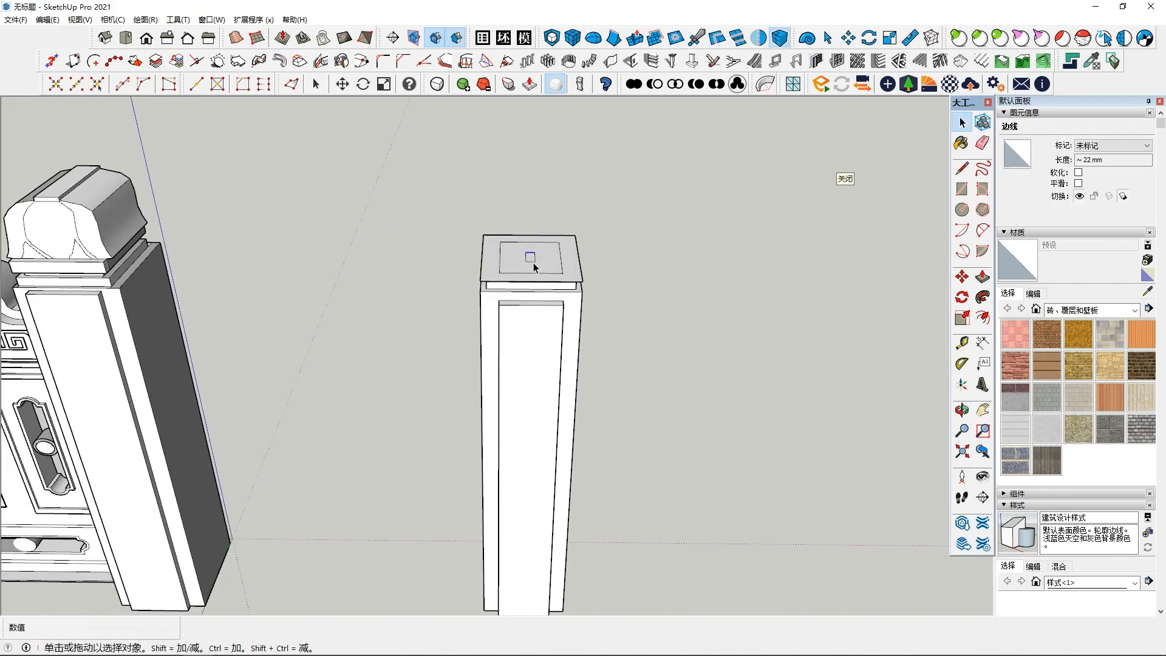
click(531, 258)
key(Delete)
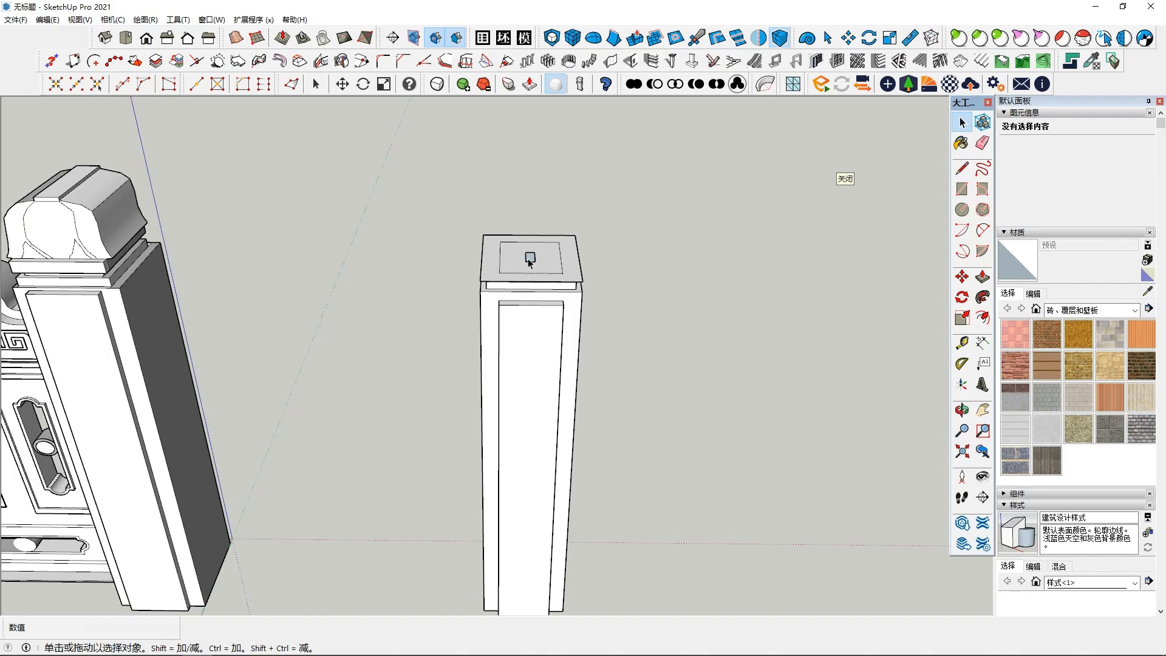
triple_click(530, 258)
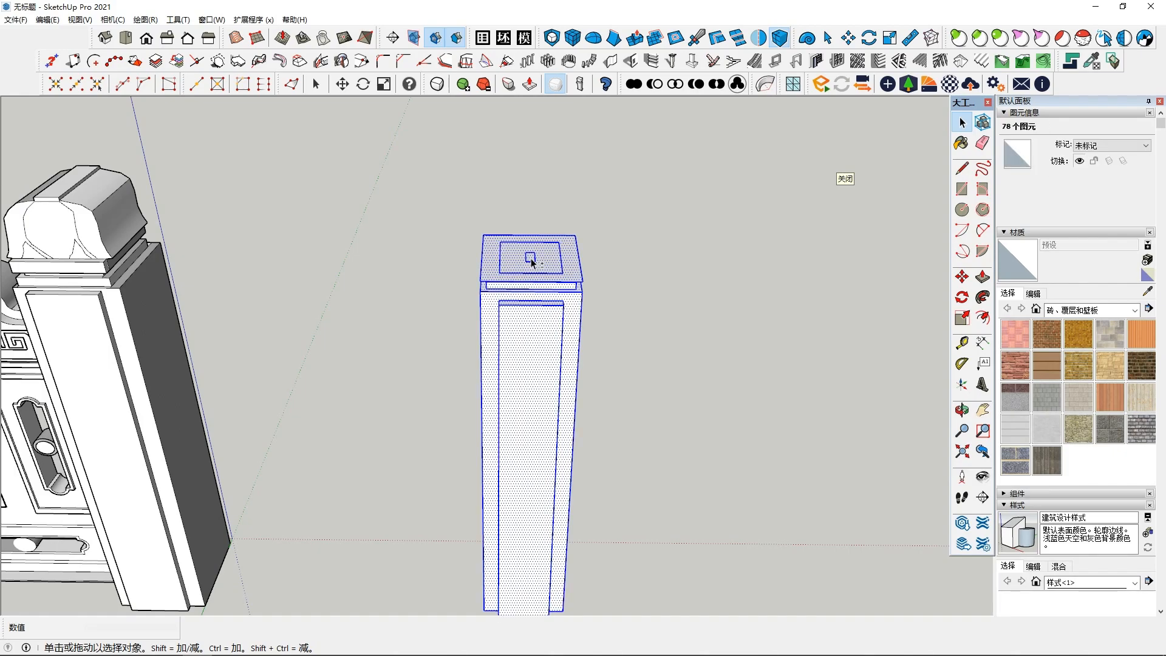
click(530, 260)
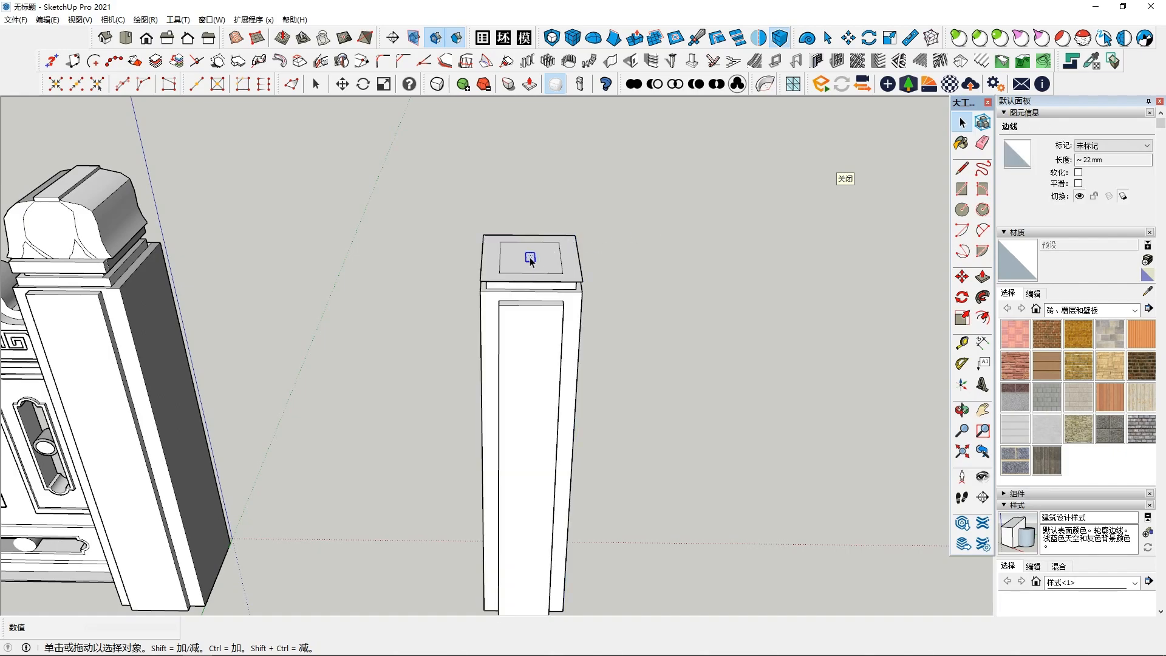
scroll(531, 260, up, 3)
middle_drag(530, 262, 537, 197)
key(Delete)
scroll(563, 264, down, 4)
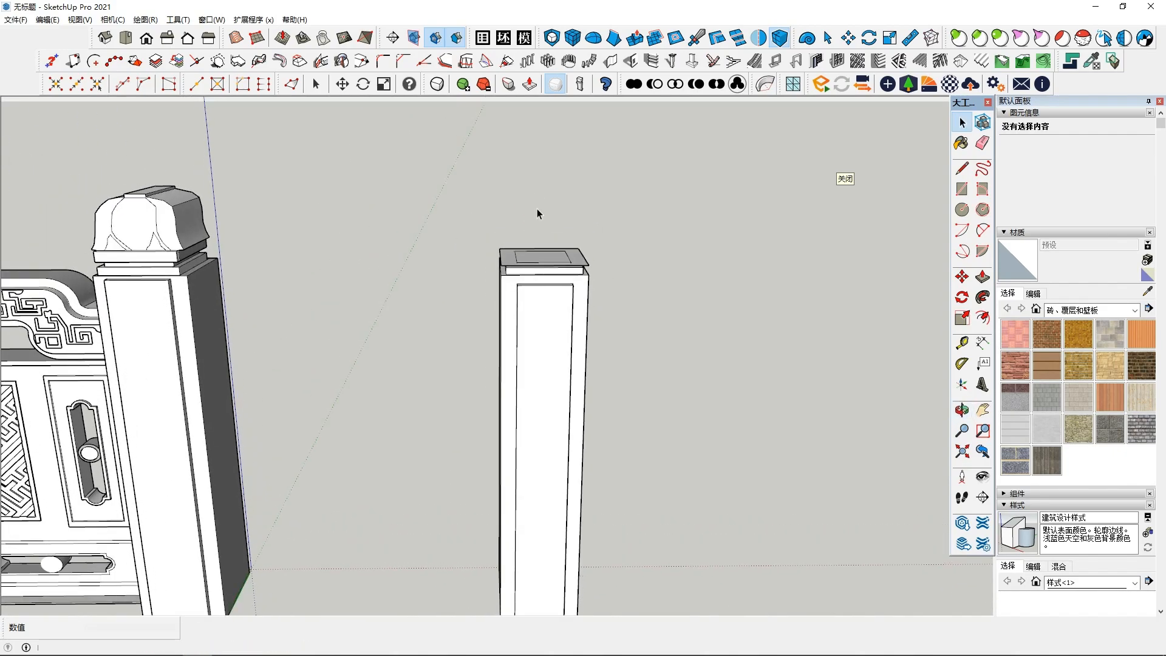
- Push/pull the overhanging rim face on the post's top upward by about 51 mm
scroll(555, 251, up, 3)
click(597, 265)
scroll(578, 268, down, 4)
middle_drag(580, 290, 645, 255)
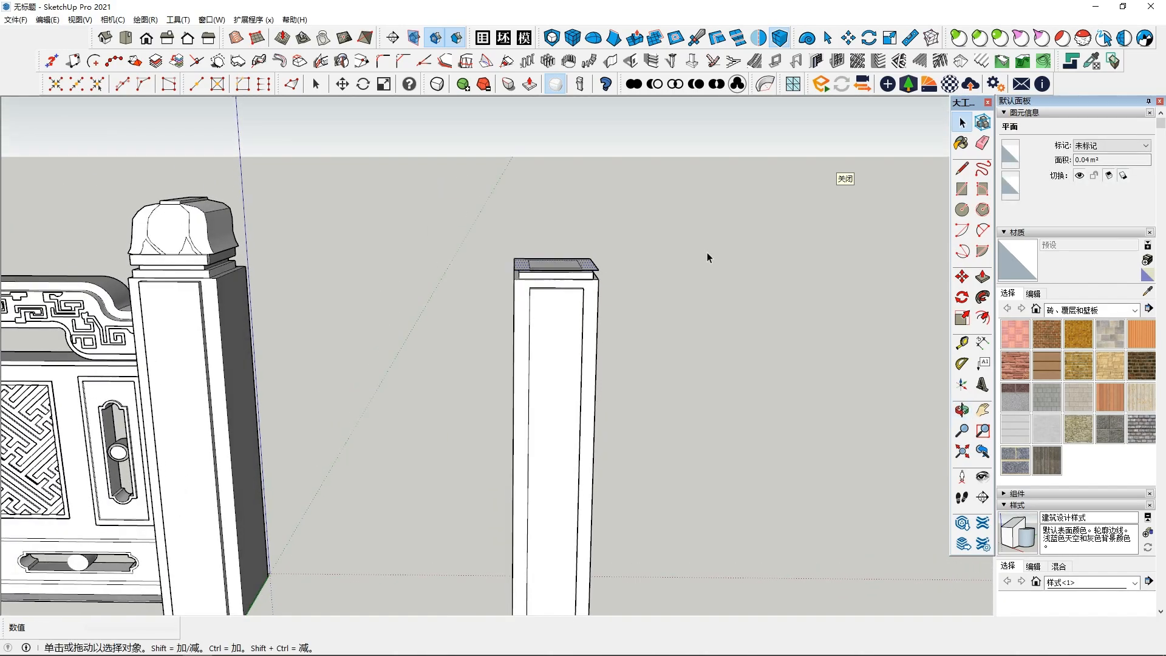
click(982, 278)
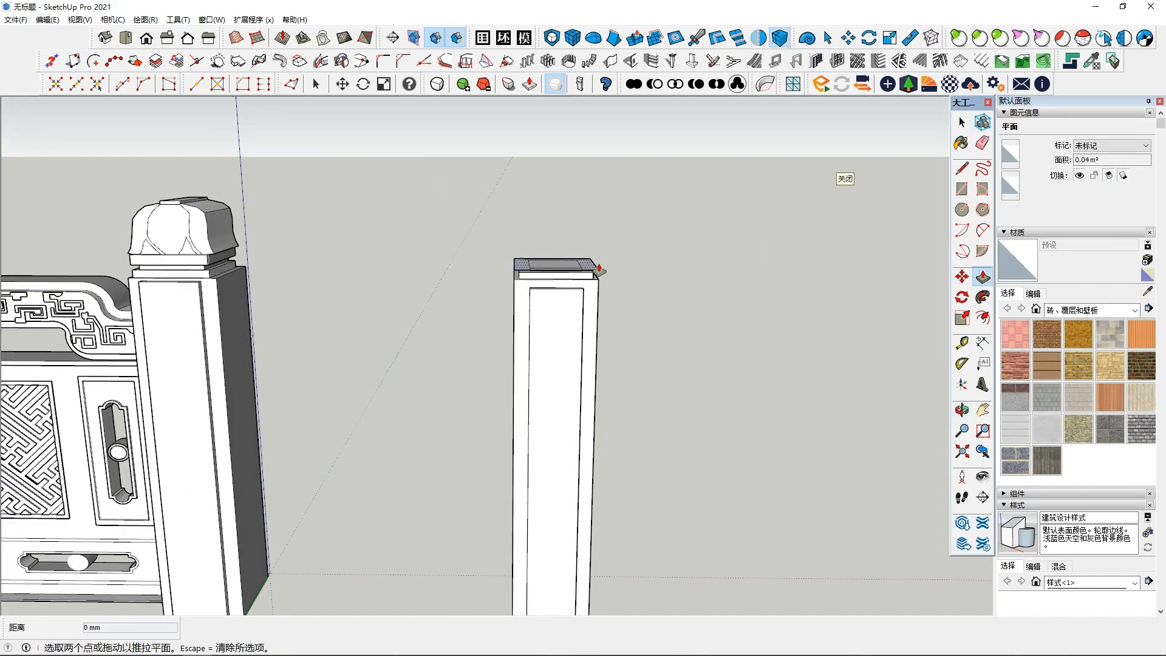
click(598, 267)
click(599, 258)
middle_drag(600, 258, 553, 254)
- Select all the connected geometry of the new post and make it a group
scroll(536, 283, up, 2)
scroll(553, 255, down, 3)
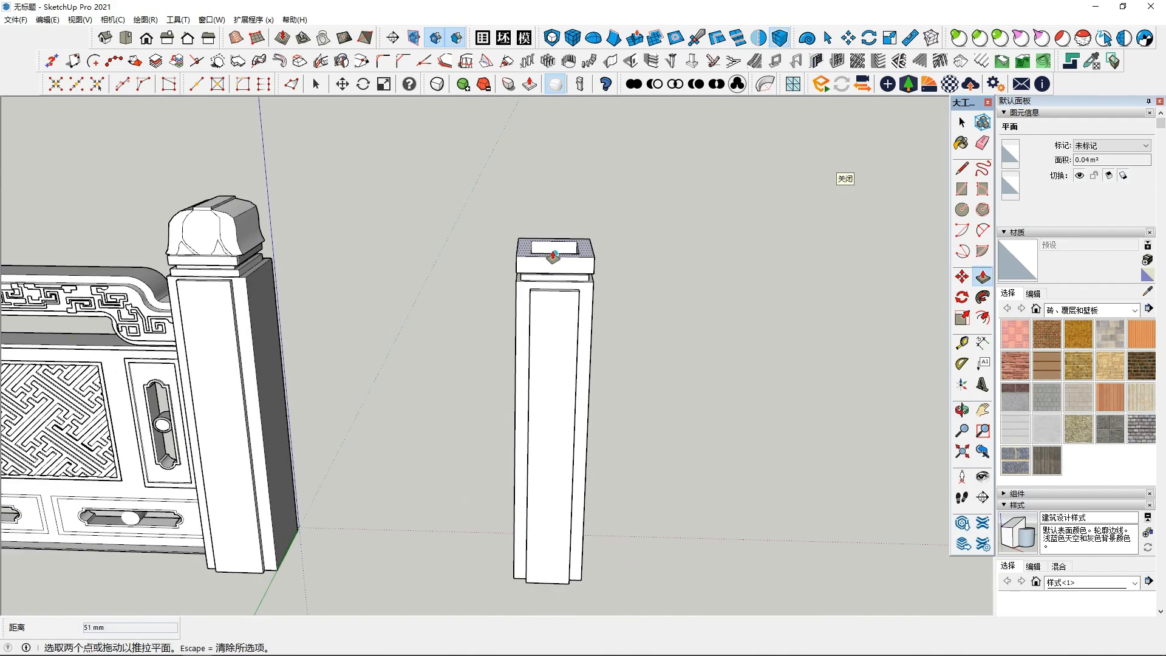
scroll(554, 255, down, 1)
middle_drag(472, 395, 502, 312)
scroll(505, 310, up, 2)
scroll(535, 285, down, 2)
key(space)
mouse_move(600, 257)
middle_down()
mouse_move(556, 256)
mouse_move(583, 273)
middle_up()
scroll(556, 255, up, 2)
scroll(557, 257, down, 3)
triple_click(599, 267)
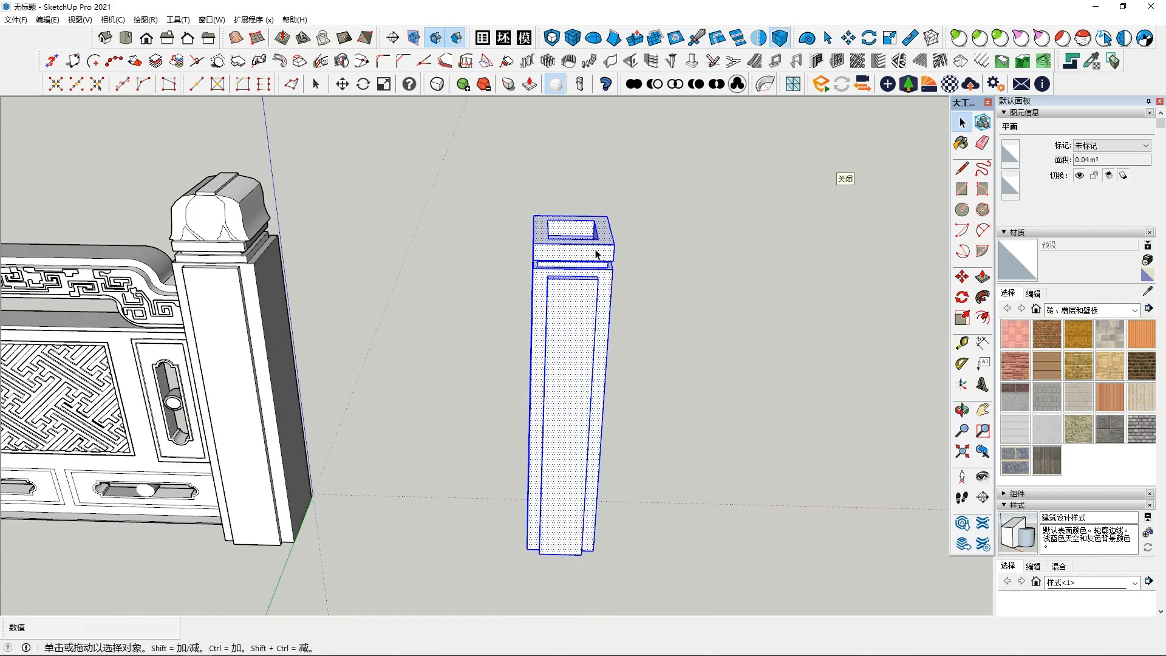
right_click(595, 249)
click(644, 352)
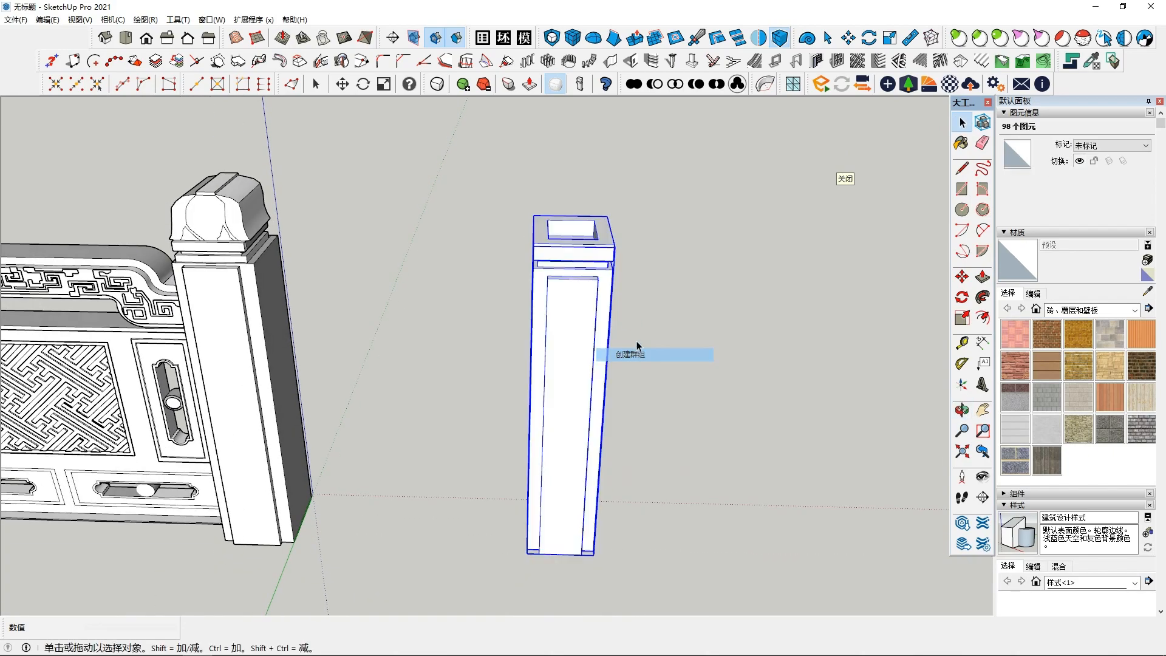
- Draw a vertical rectangle of 234 mm by about 156 mm standing on the front top edge of the post
click(962, 190)
middle_drag(540, 243, 525, 314)
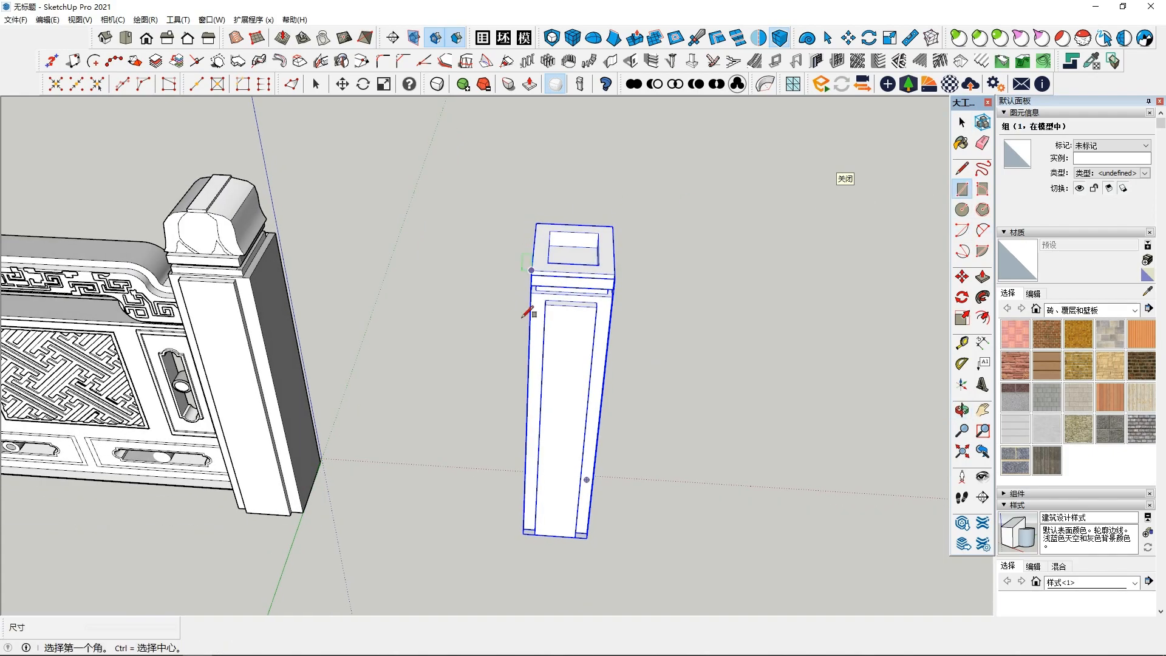
middle_drag(533, 267, 546, 151)
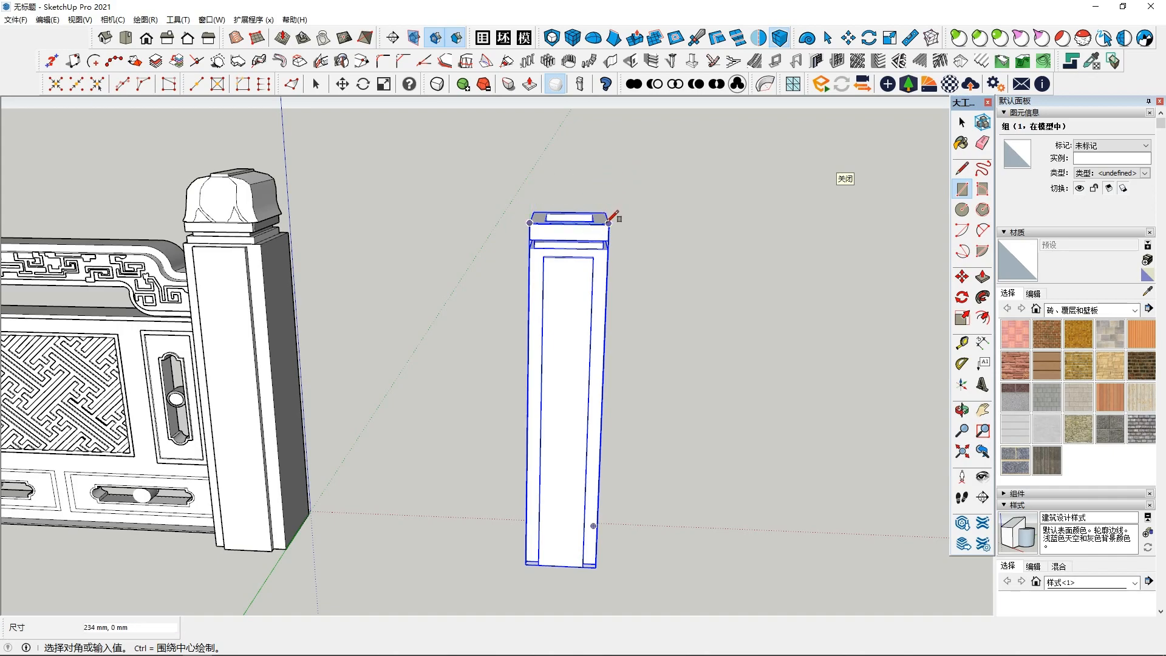
click(619, 176)
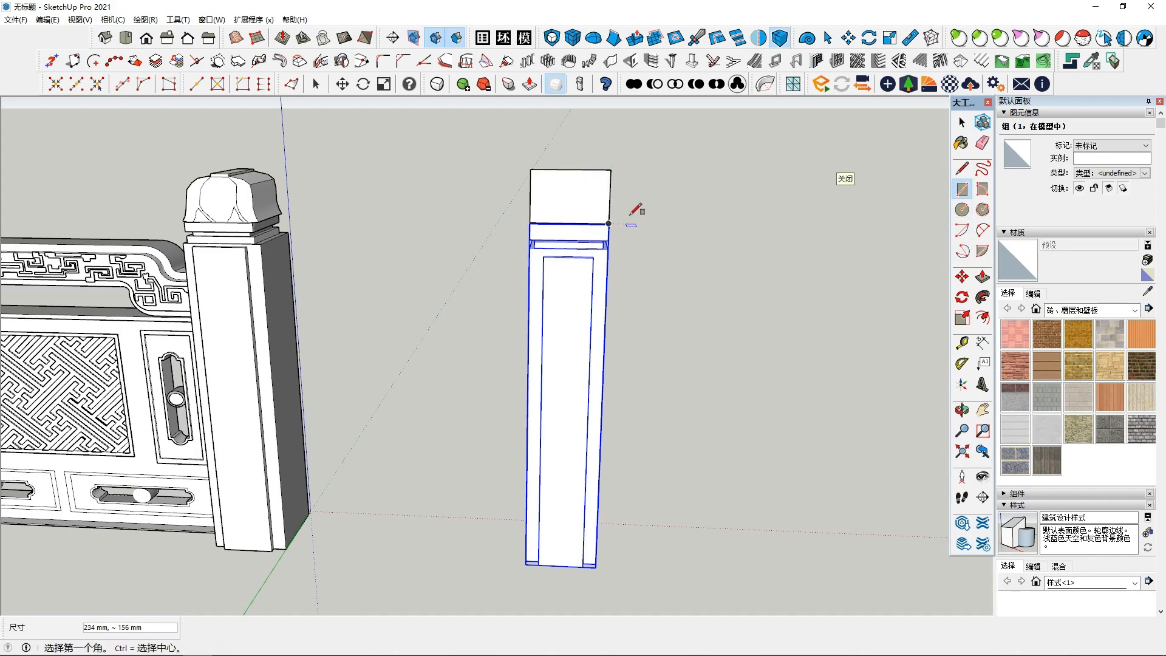
- Scale the vertical rectangle about its centre along the red axis to about 1.26 times its width
key(space)
click(579, 210)
key(s)
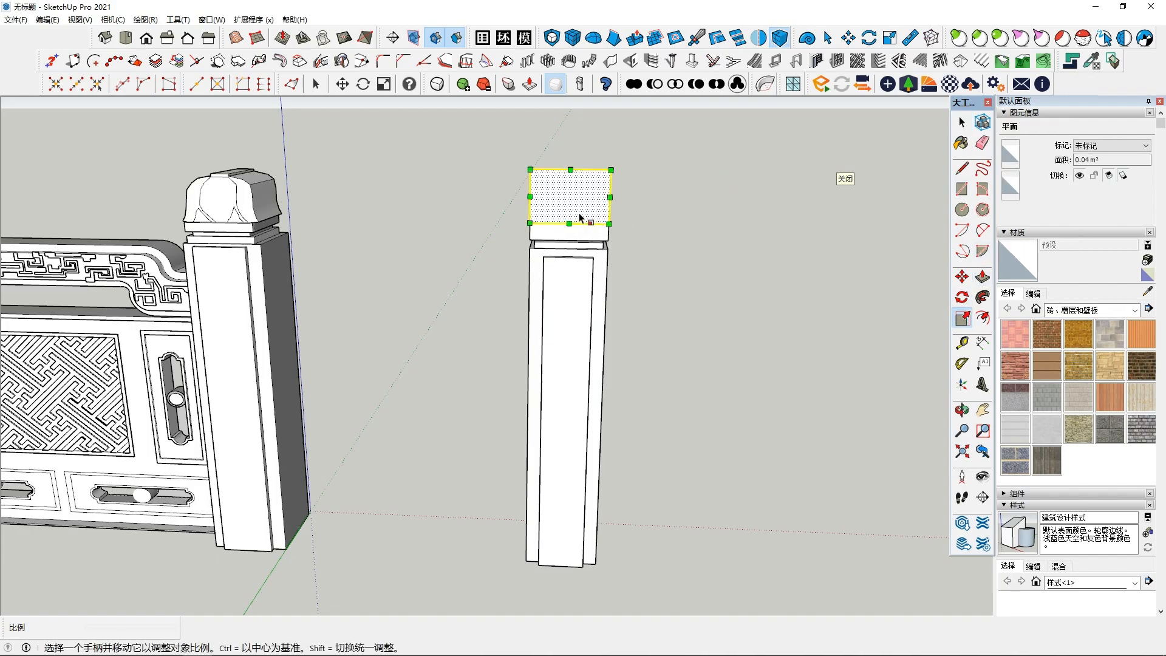
ctrl+drag(530, 196, 521, 196)
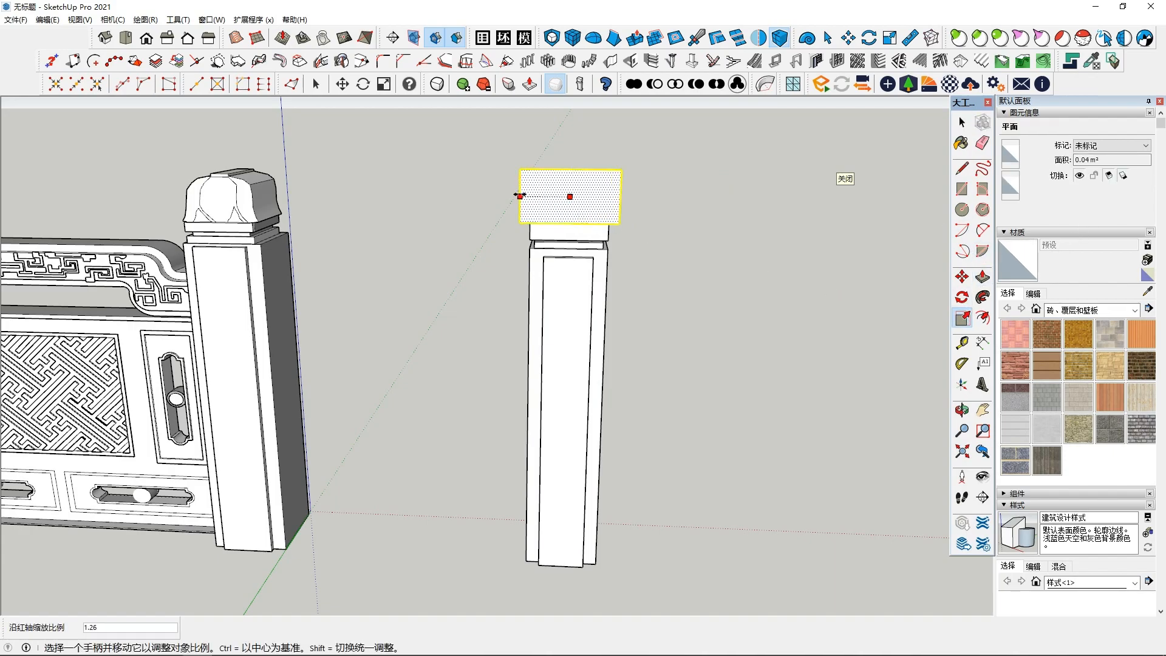
ctrl+click(519, 195)
scroll(558, 207, up, 1)
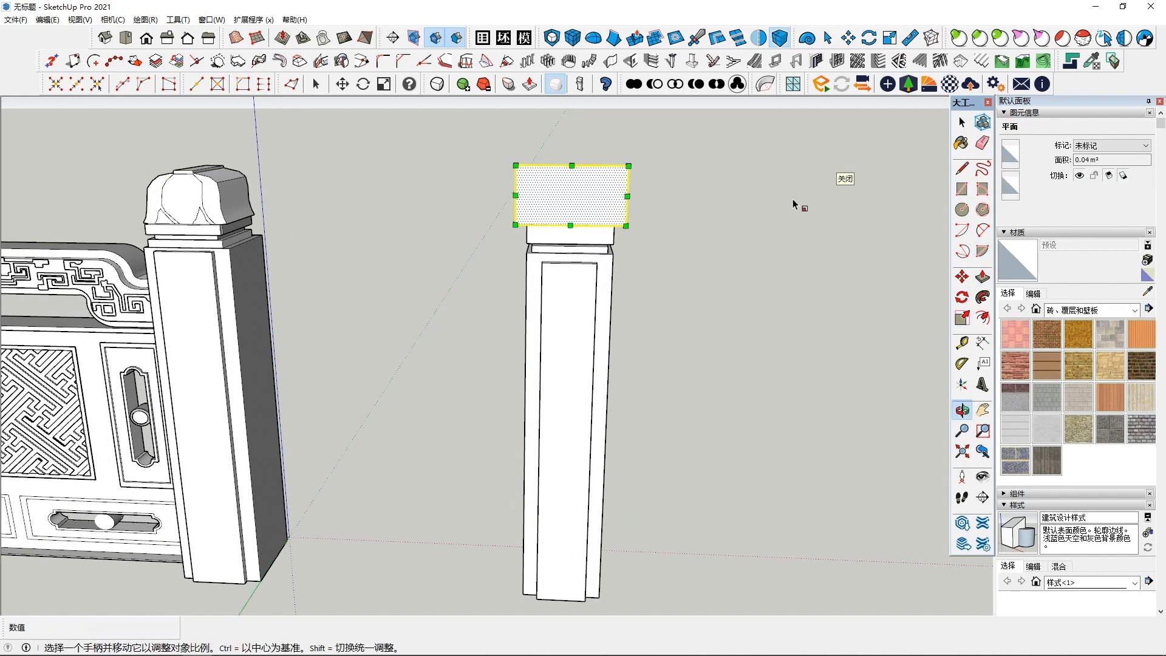
- Draw a classic Bezier S-curve about 195 mm long on the vertical rectangle, from its lower corner to the top edge, using two control points
click(485, 38)
click(856, 154)
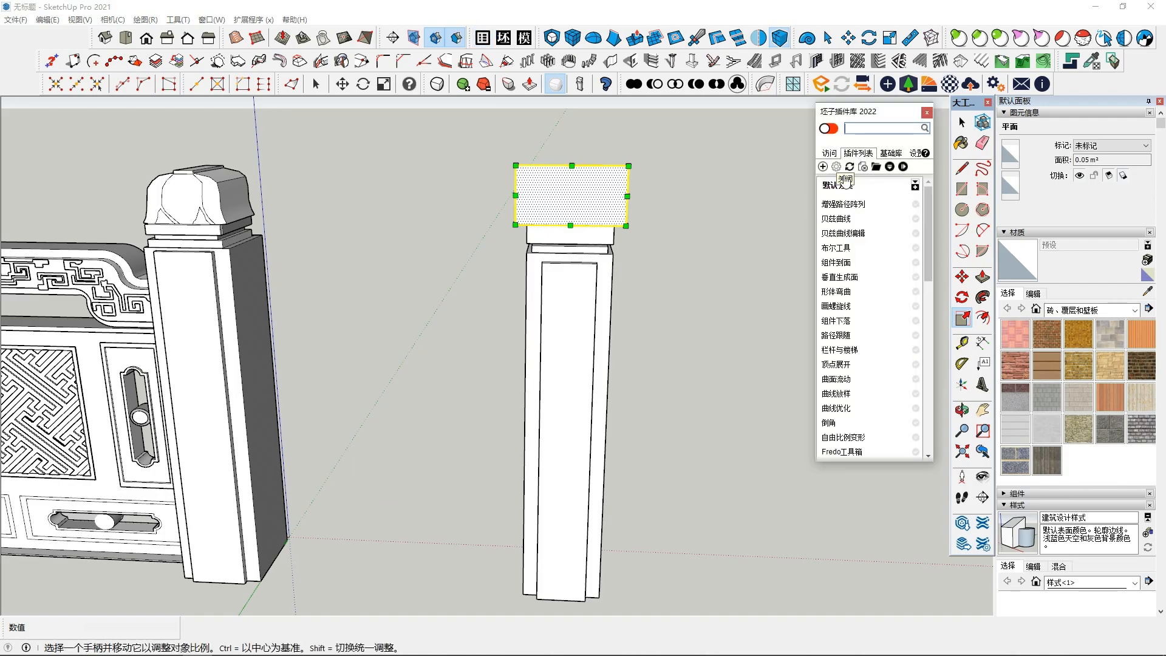
click(838, 235)
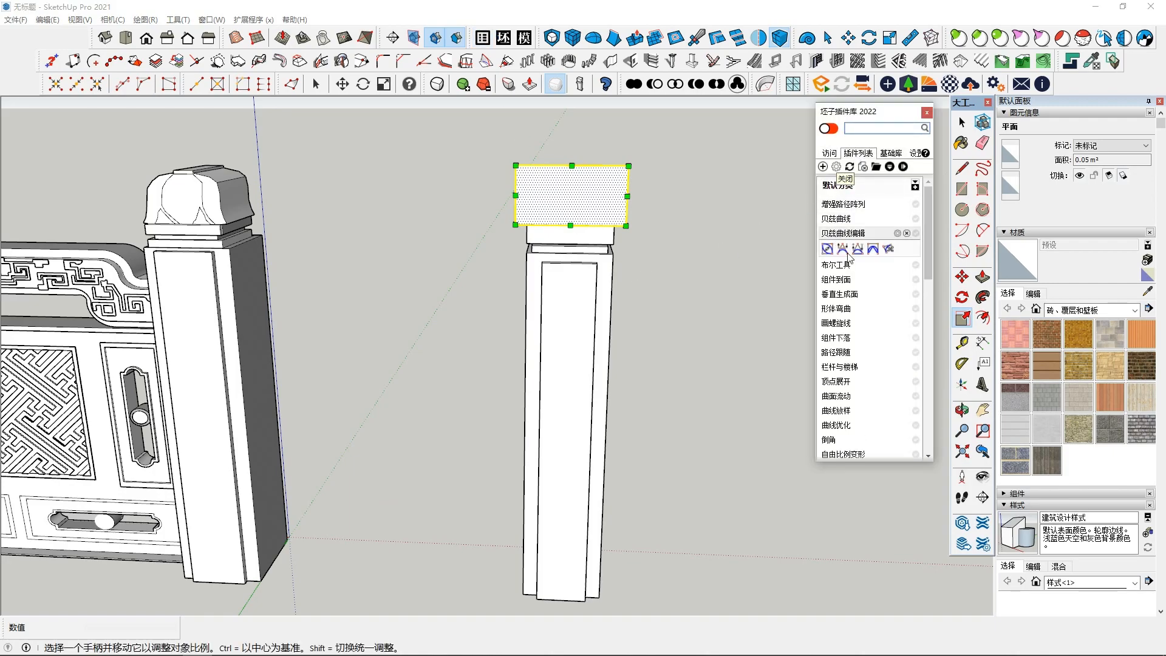
click(835, 220)
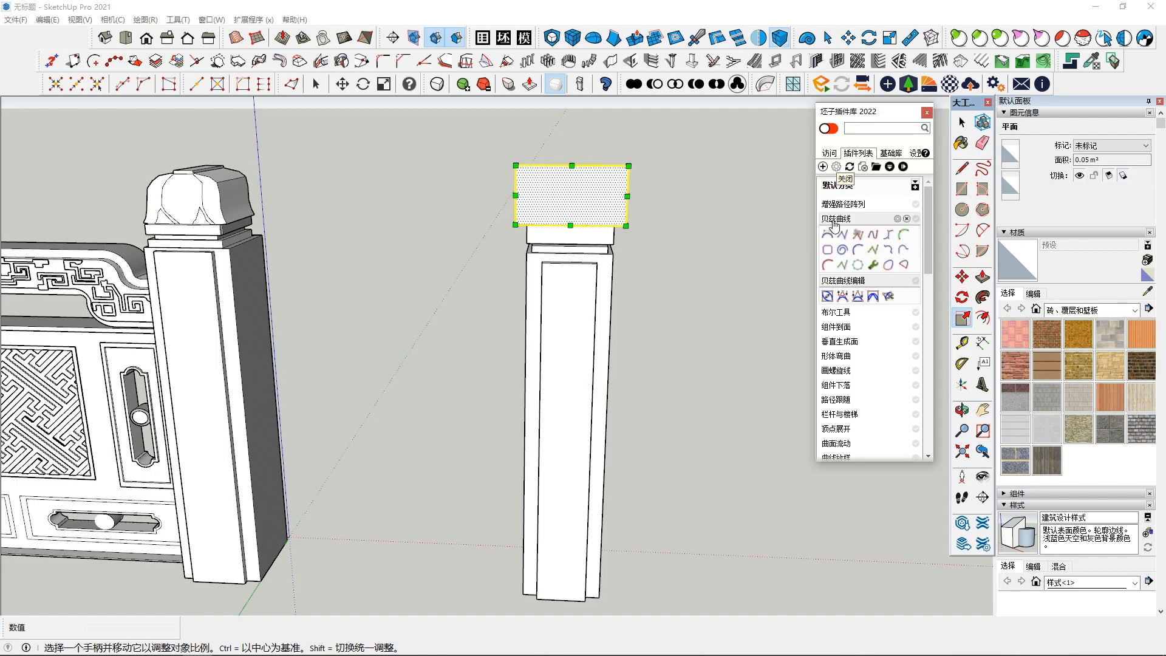
click(827, 237)
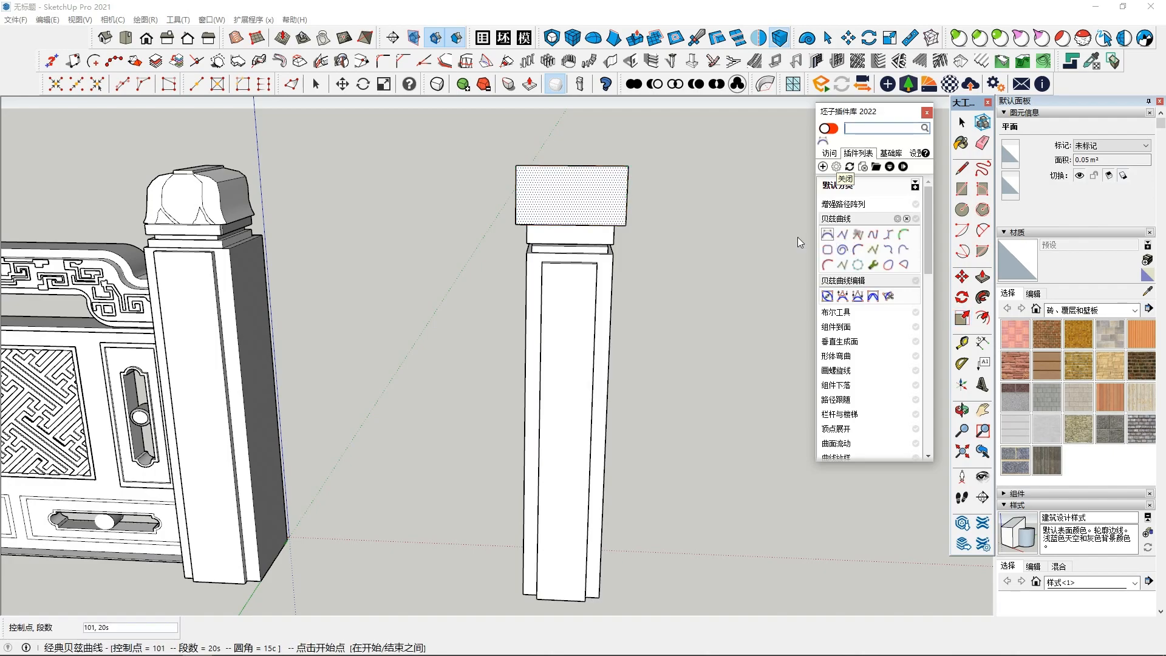
click(516, 224)
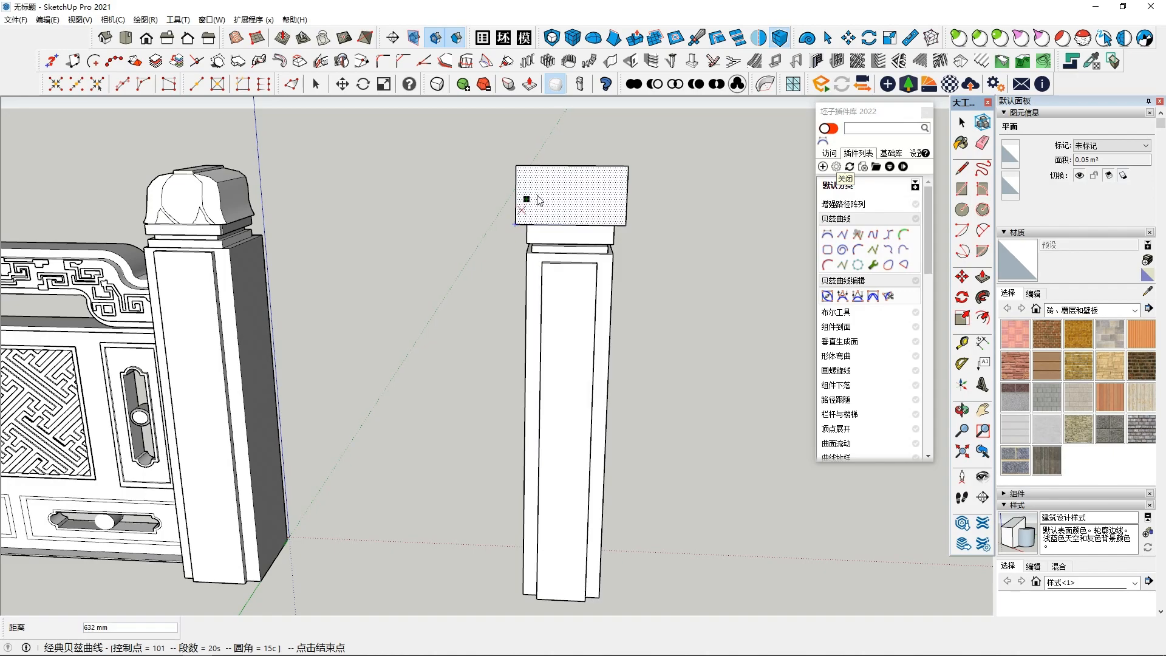
click(556, 167)
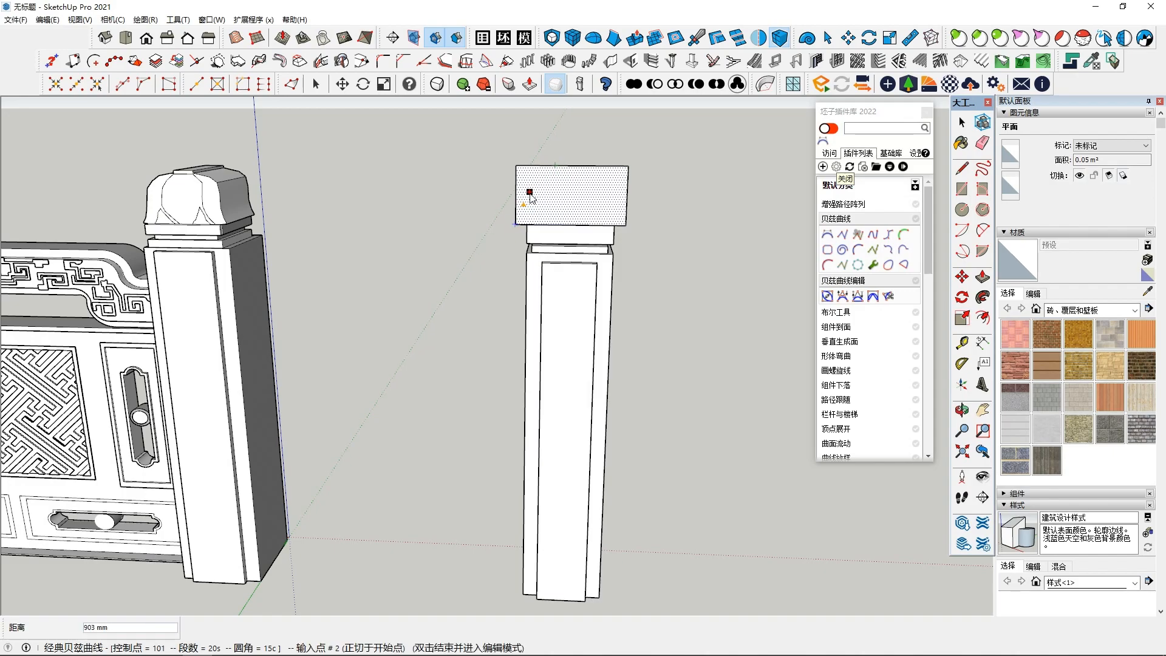
scroll(540, 210, up, 2)
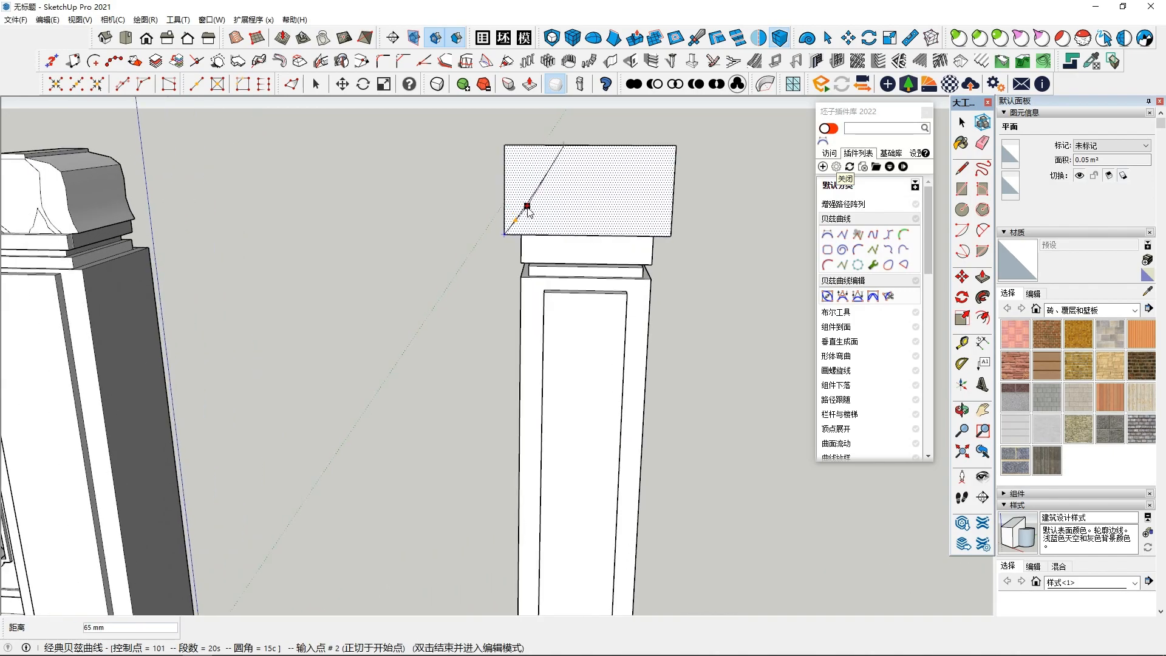
scroll(528, 207, up, 1)
middle_drag(497, 199, 422, 183)
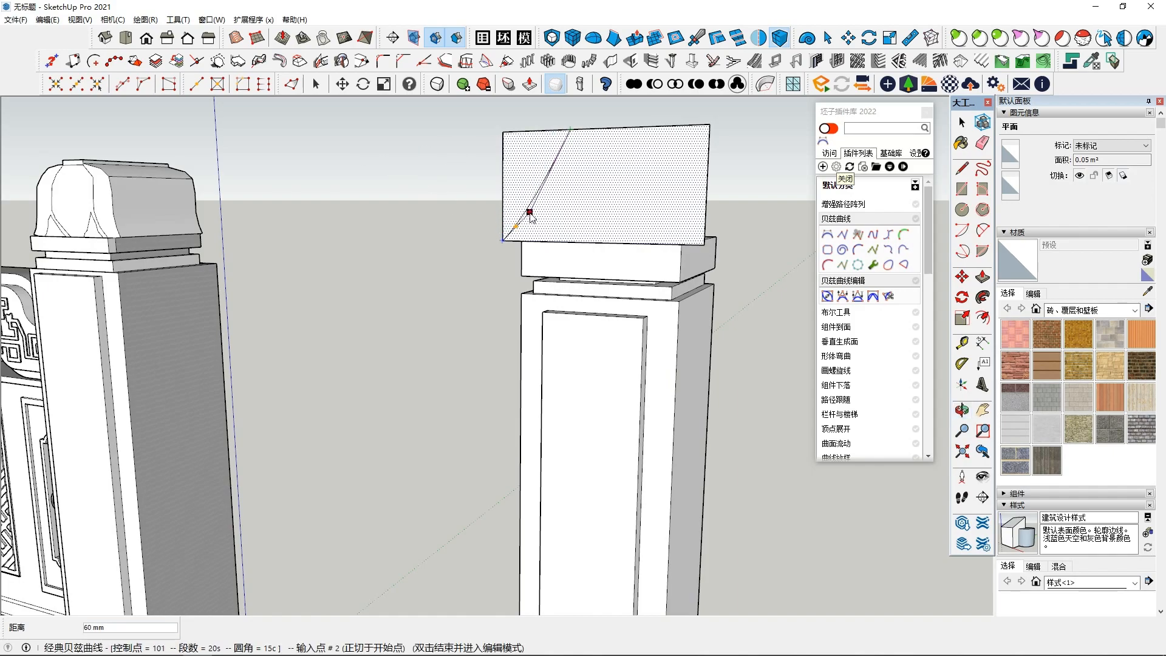
click(530, 212)
middle_drag(528, 209, 564, 208)
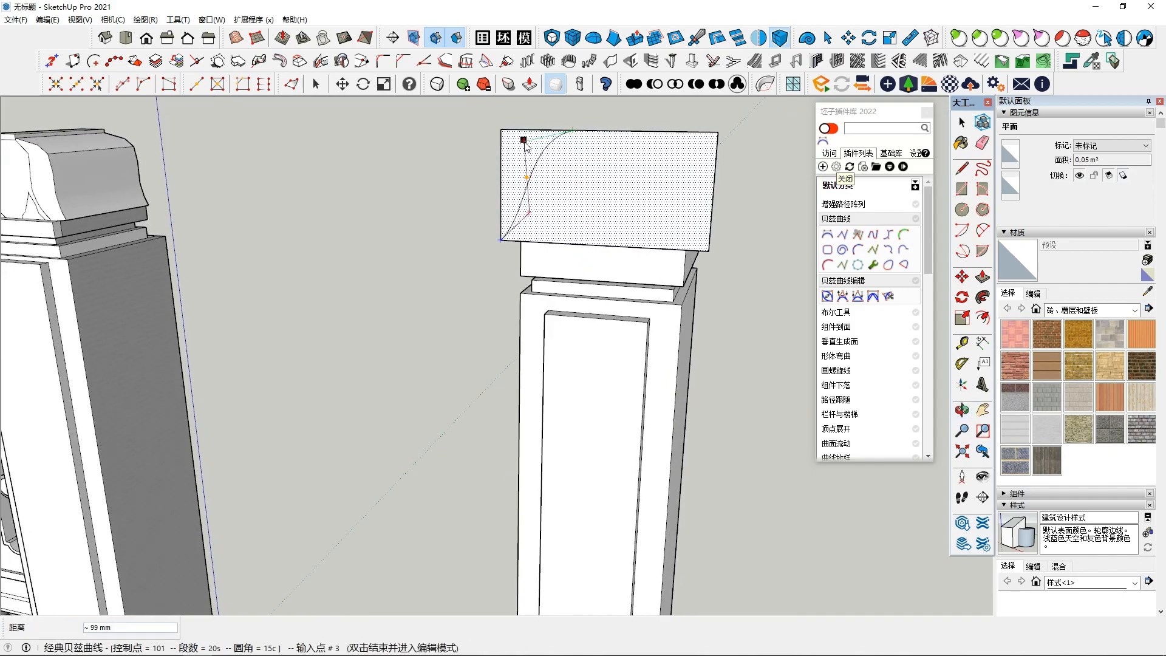
double_click(522, 140)
middle_drag(522, 140, 538, 170)
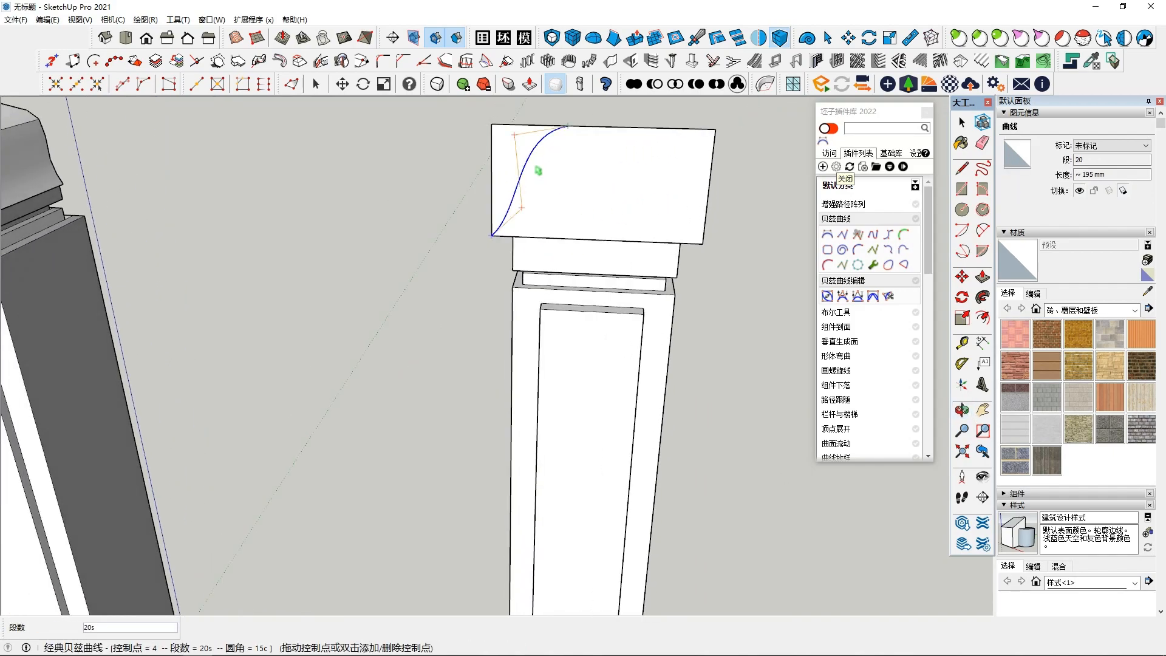
key(m)
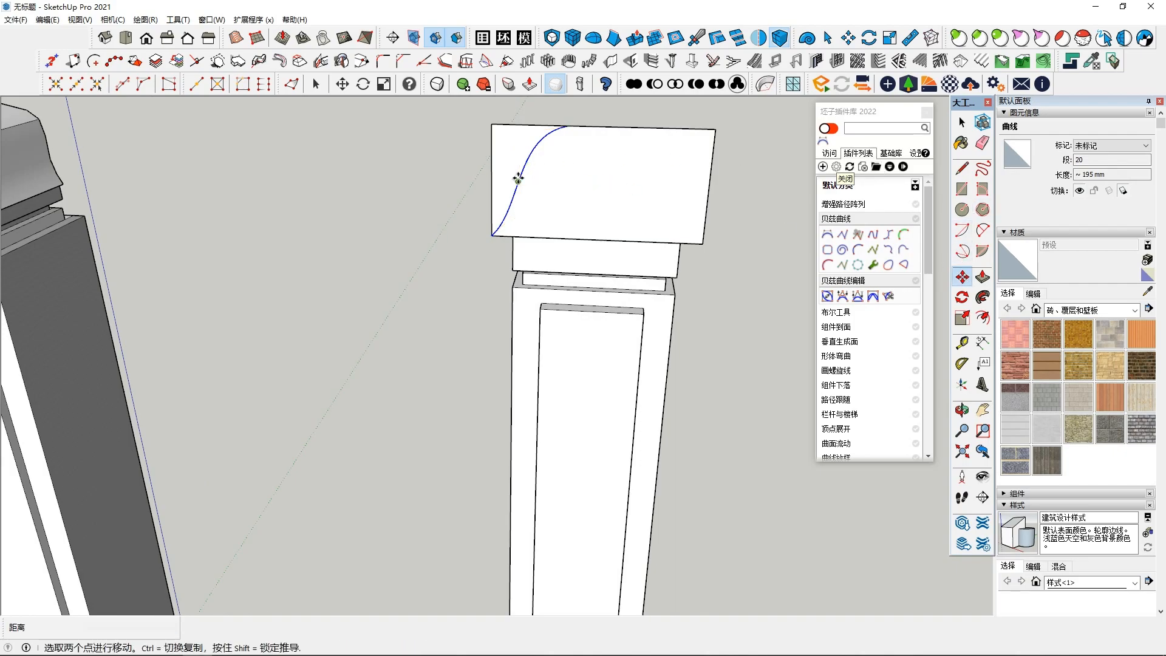
key(ctrl)
click(517, 178)
shift+middle_drag(659, 190, 528, 172)
shift+middle_drag(613, 187, 574, 236)
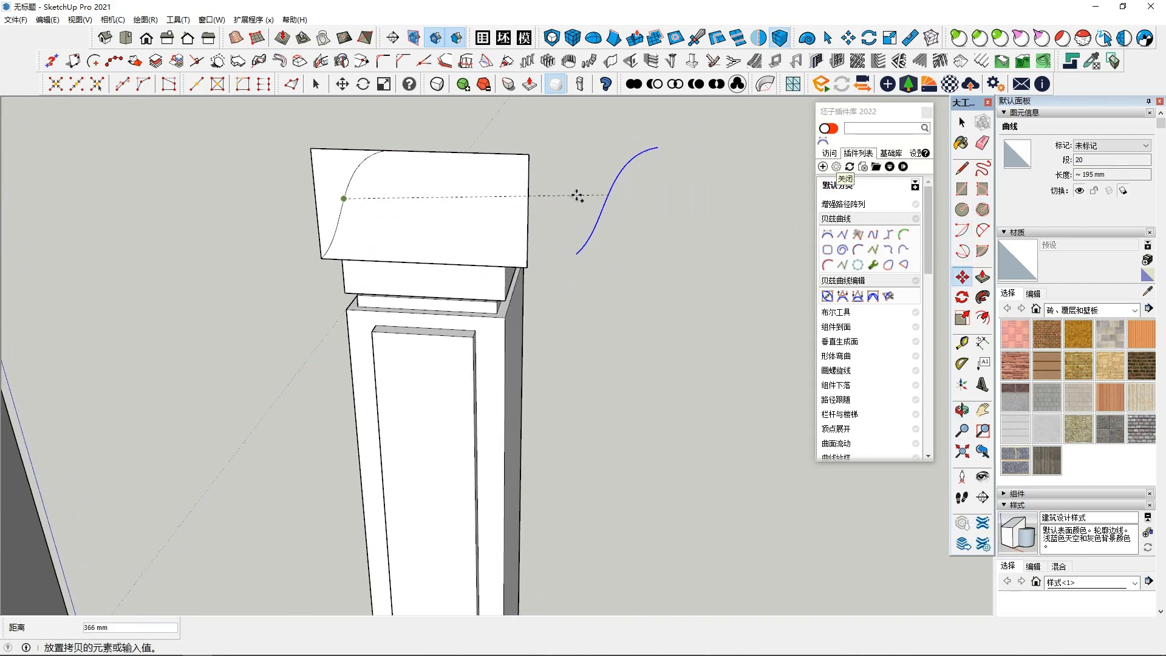
key(Escape)
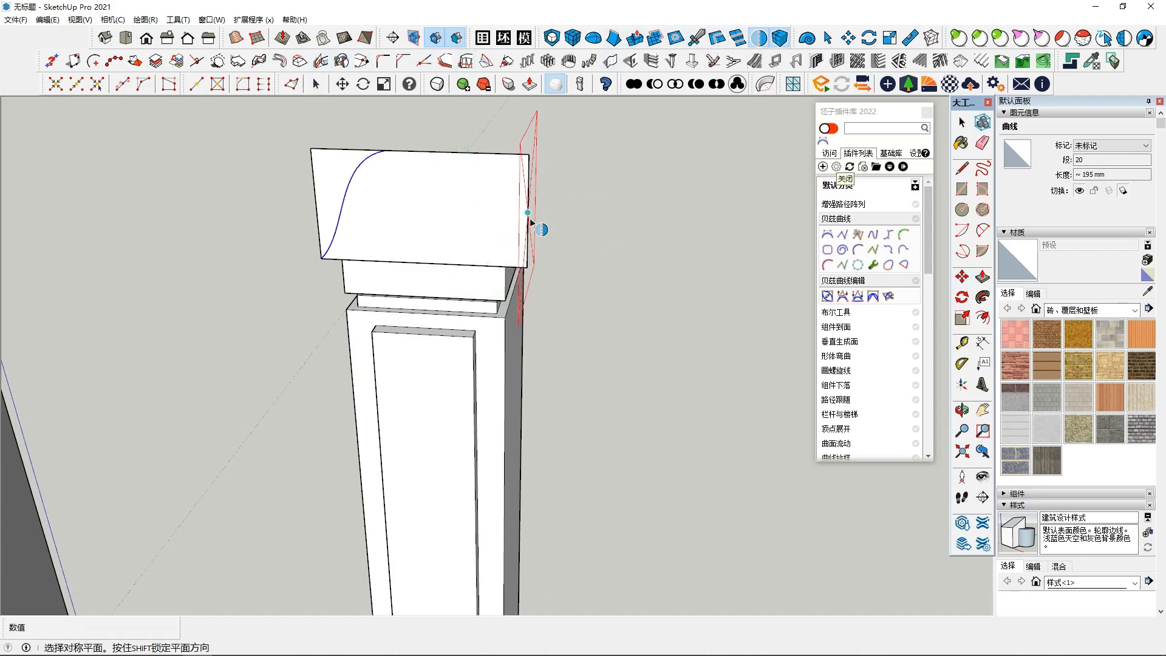
- Mirror the S-curve across a vertical plane and move the mirrored copy onto the rectangle's opposite lower corner
click(541, 226)
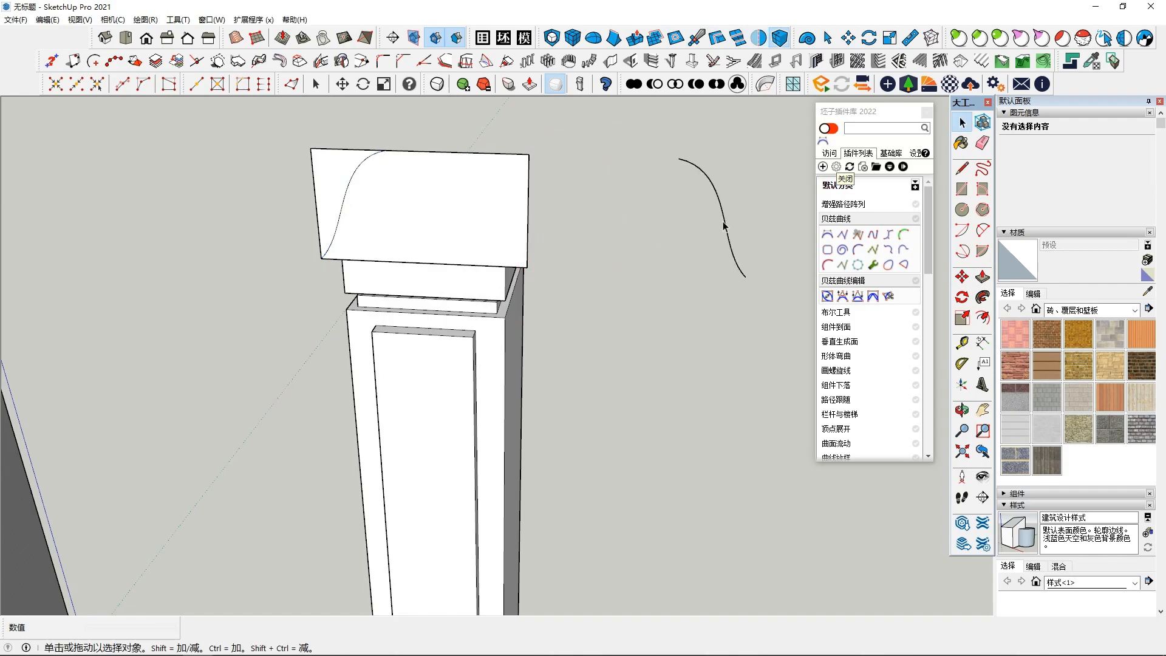
click(962, 277)
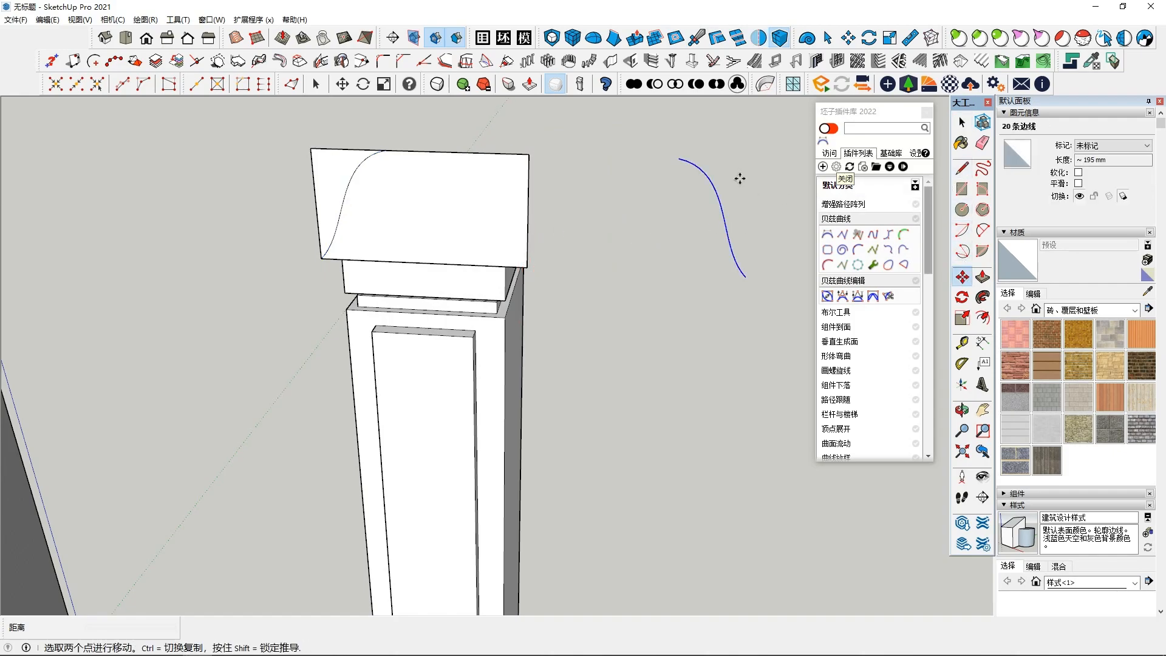
click(677, 160)
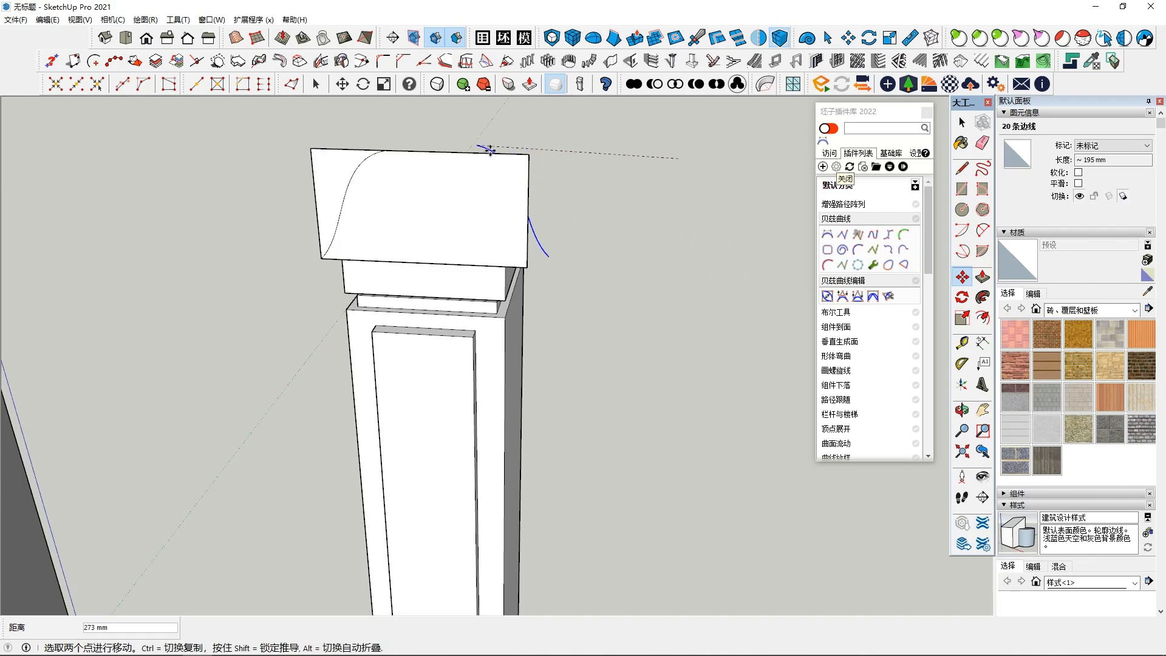
click(670, 311)
click(525, 266)
- Push/pull the bell-shaped middle face between the two curves backward about 265 mm across the post's top
key(space)
click(510, 184)
middle_drag(510, 185, 484, 268)
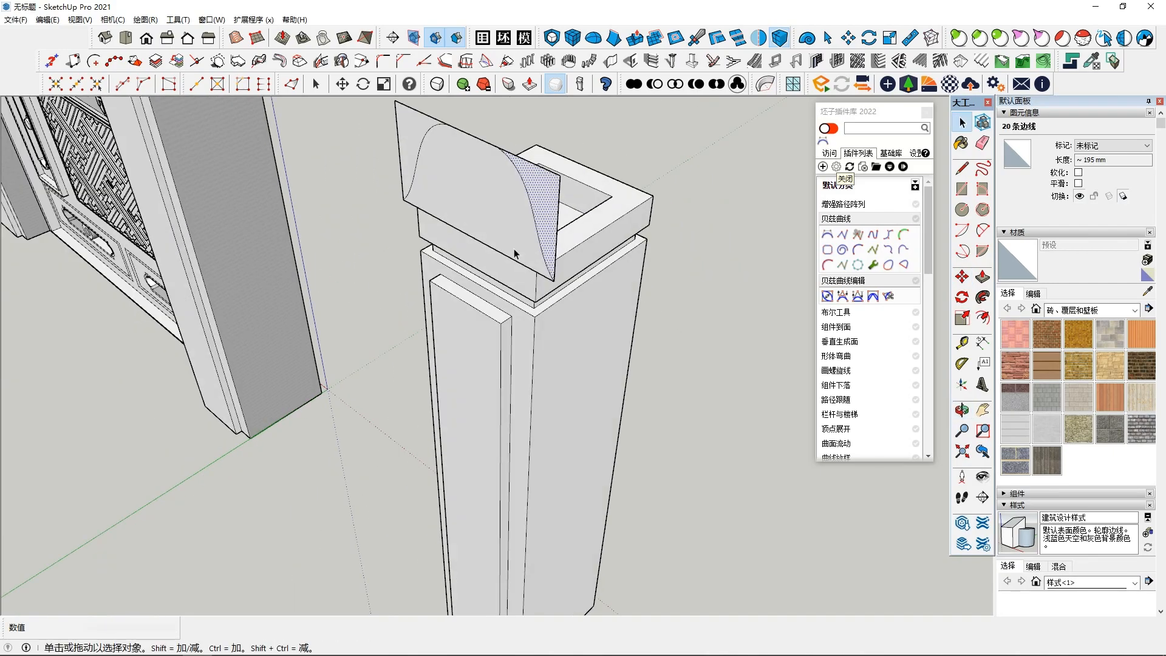
middle_drag(563, 229, 584, 213)
click(508, 204)
middle_drag(508, 204, 420, 258)
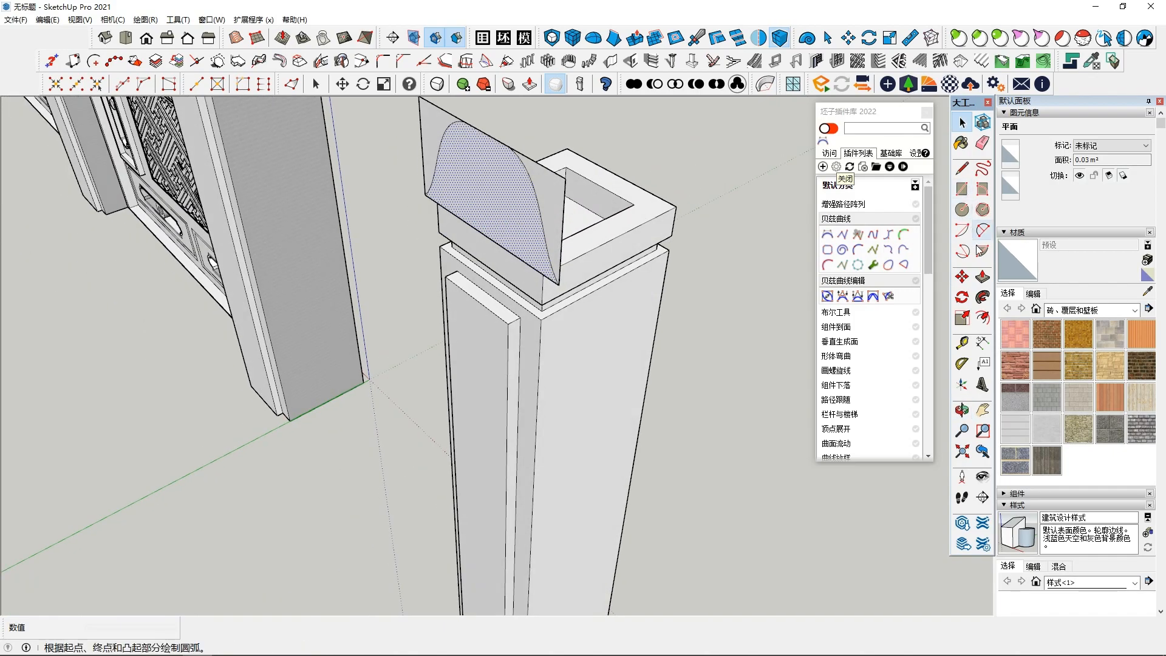
click(984, 280)
click(514, 205)
middle_drag(719, 203, 700, 211)
middle_drag(601, 197, 424, 188)
middle_drag(632, 174, 516, 122)
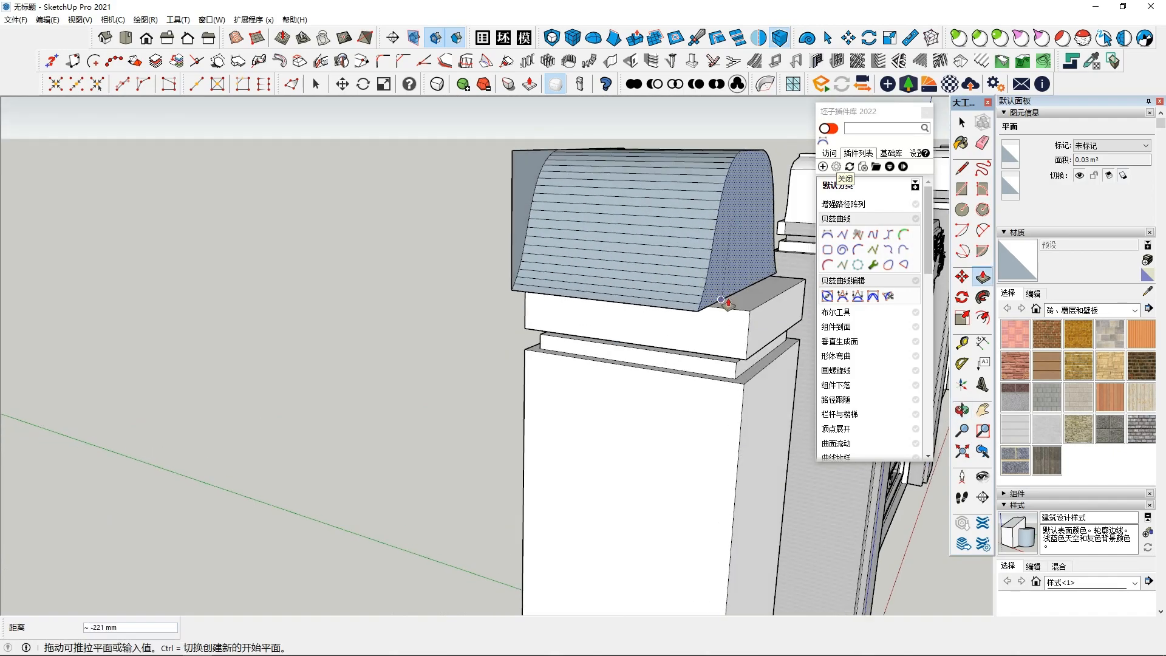
click(756, 334)
middle_drag(756, 334, 575, 239)
click(577, 237)
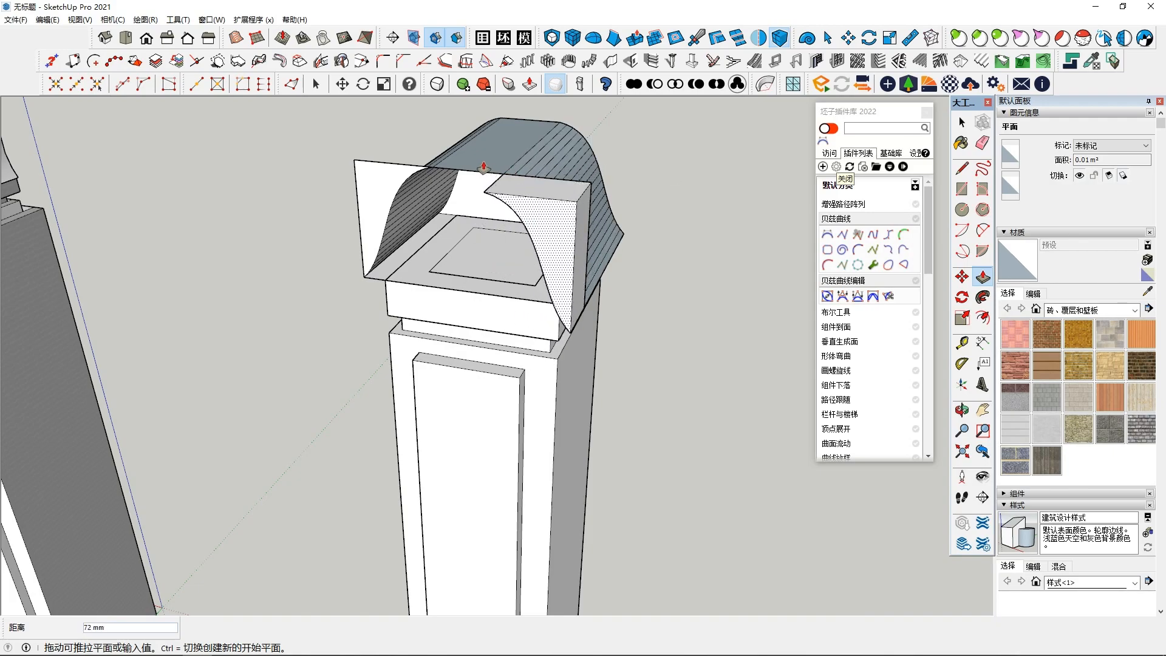
scroll(507, 174, up, 1)
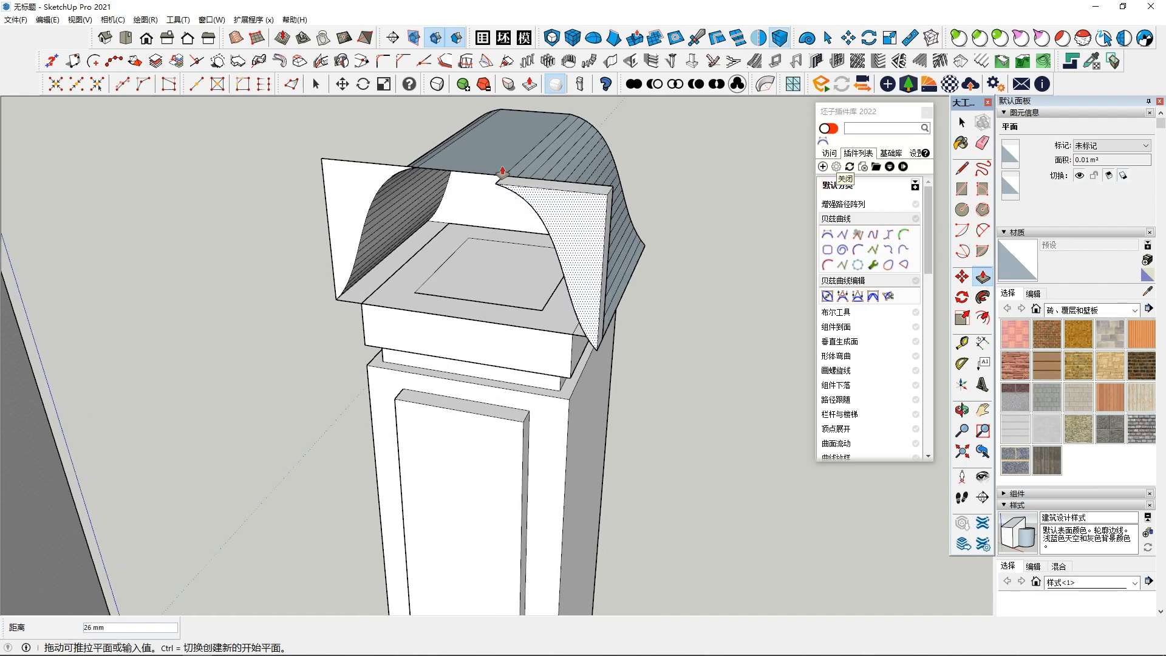
middle_drag(482, 173, 586, 242)
click(433, 201)
key(space)
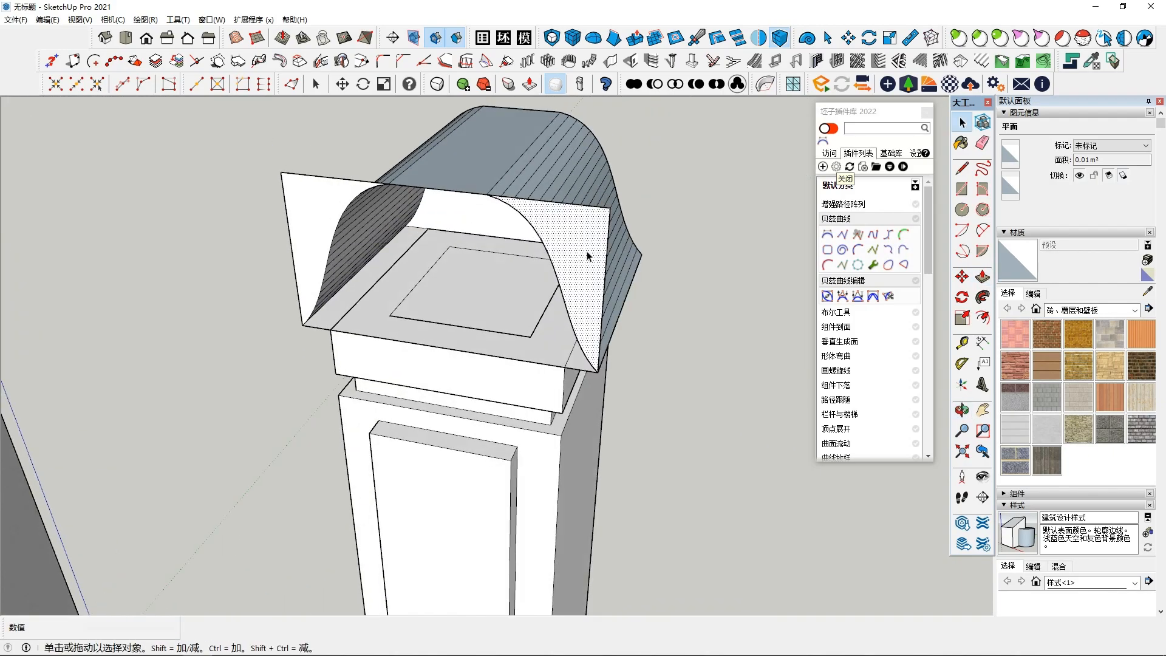
- Delete the leftover waste faces and outer rectangle edges at both front corners of the curved cap
key(Delete)
click(608, 237)
middle_drag(609, 236, 699, 193)
key(Delete)
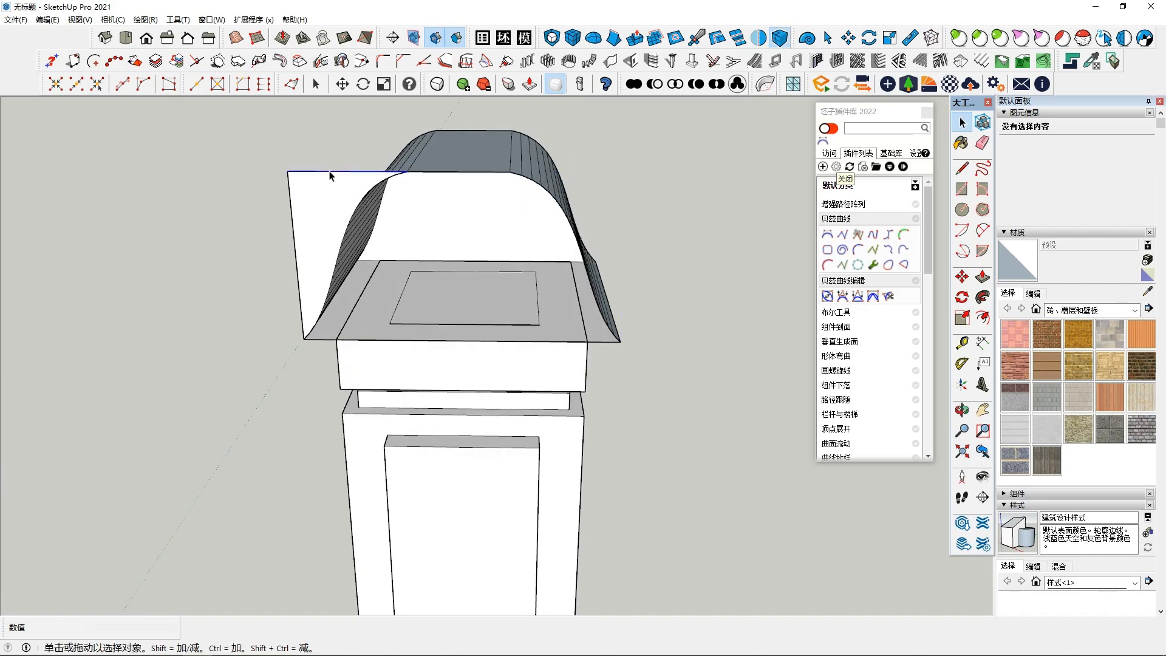
click(329, 172)
key(Delete)
- Copy the cap's rear bell-shaped face about 265 mm forward to close the cap's open front
scroll(308, 257, down, 4)
mouse_move(364, 292)
middle_down()
mouse_move(322, 286)
mouse_move(346, 280)
middle_up()
scroll(346, 281, up, 3)
click(471, 235)
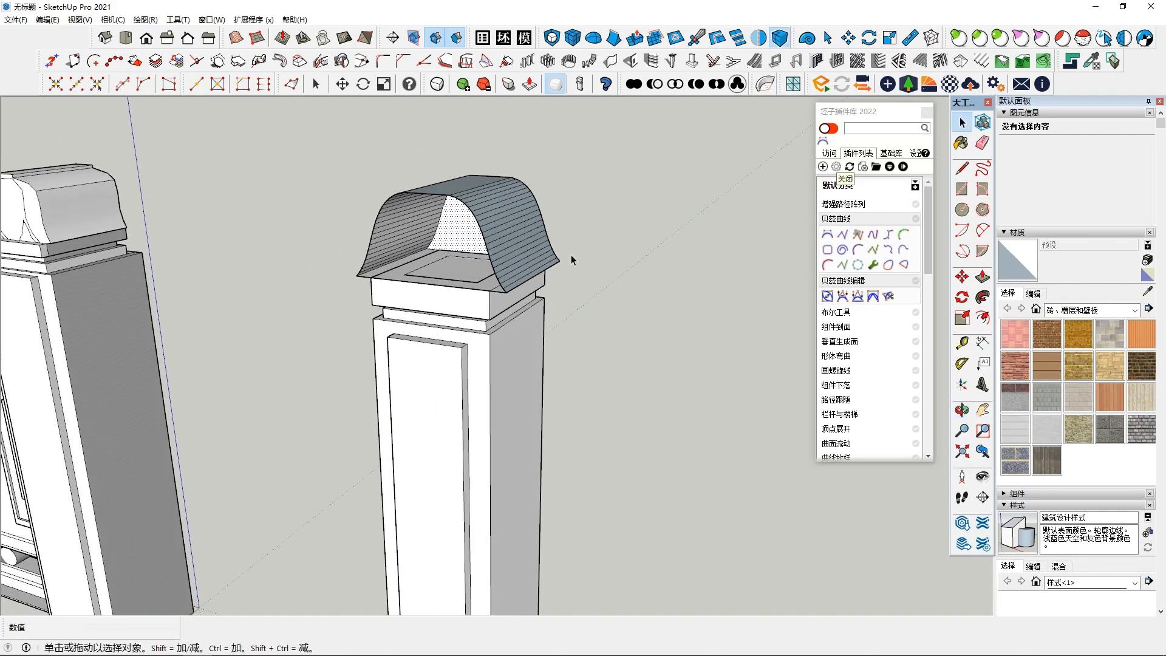
click(961, 277)
click(449, 239)
key(ctrl)
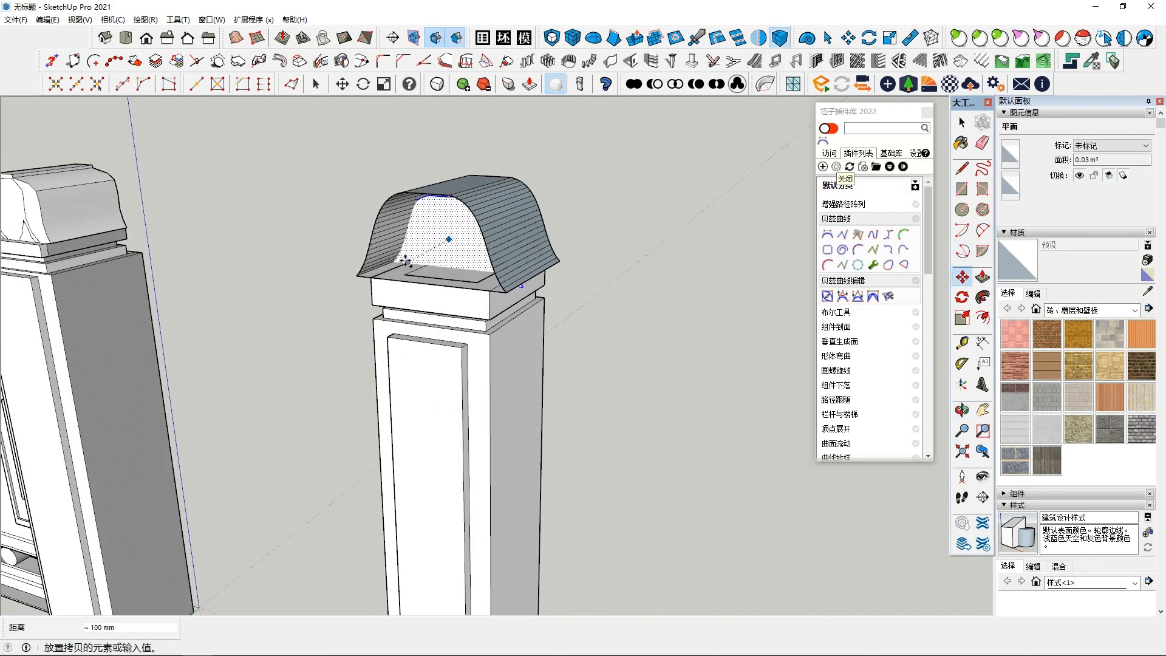
key(Escape)
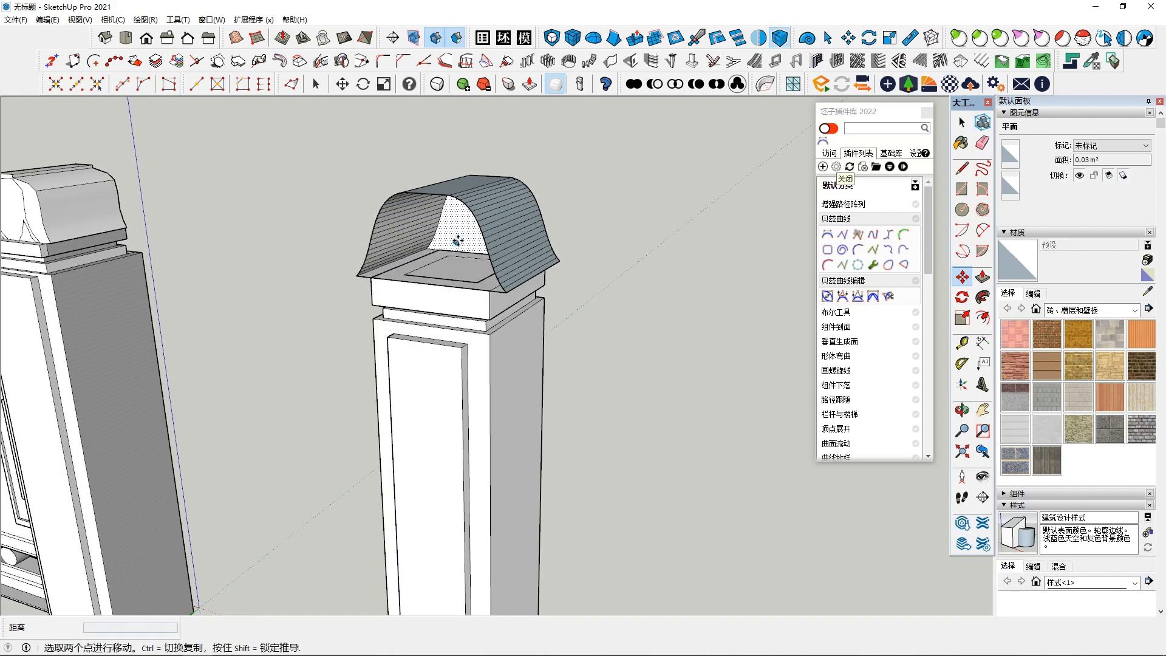
click(456, 243)
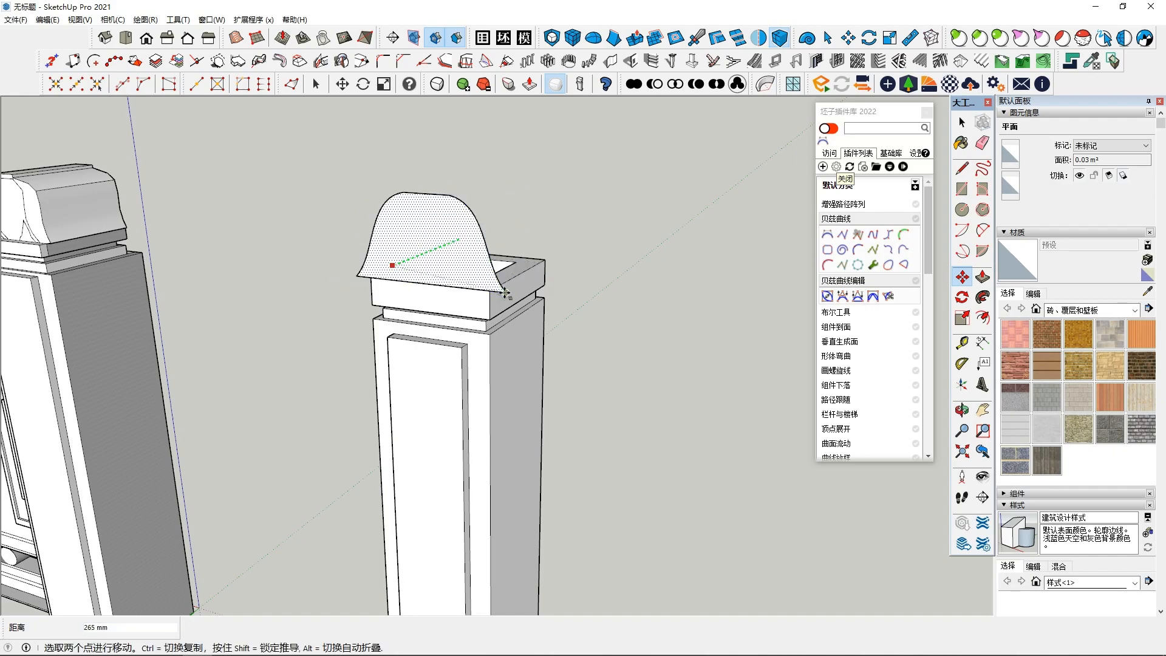
key(ctrl)
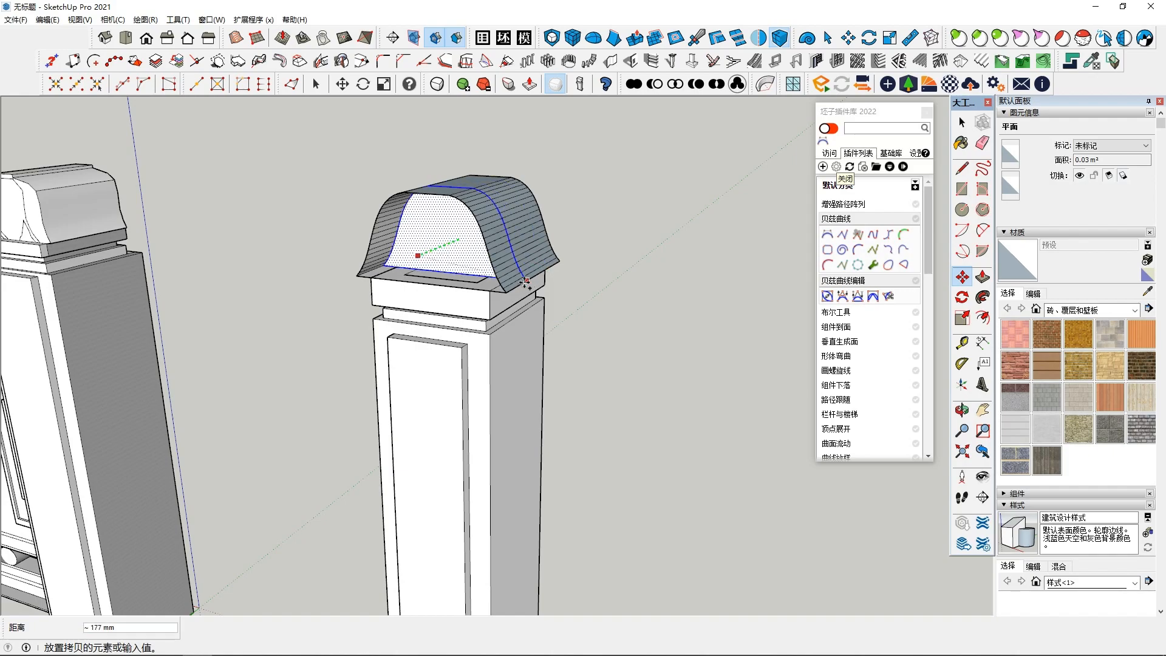
click(507, 293)
key(space)
click(346, 308)
- Select the whole new post together with its curved cap and make it a group
scroll(346, 308, down, 4)
mouse_move(346, 308)
middle_down()
mouse_move(331, 320)
mouse_move(422, 308)
mouse_move(359, 306)
middle_up()
scroll(359, 306, up, 2)
scroll(359, 343, down, 3)
triple_click(359, 343)
click(368, 265)
drag(333, 248, 493, 569)
right_click(345, 343)
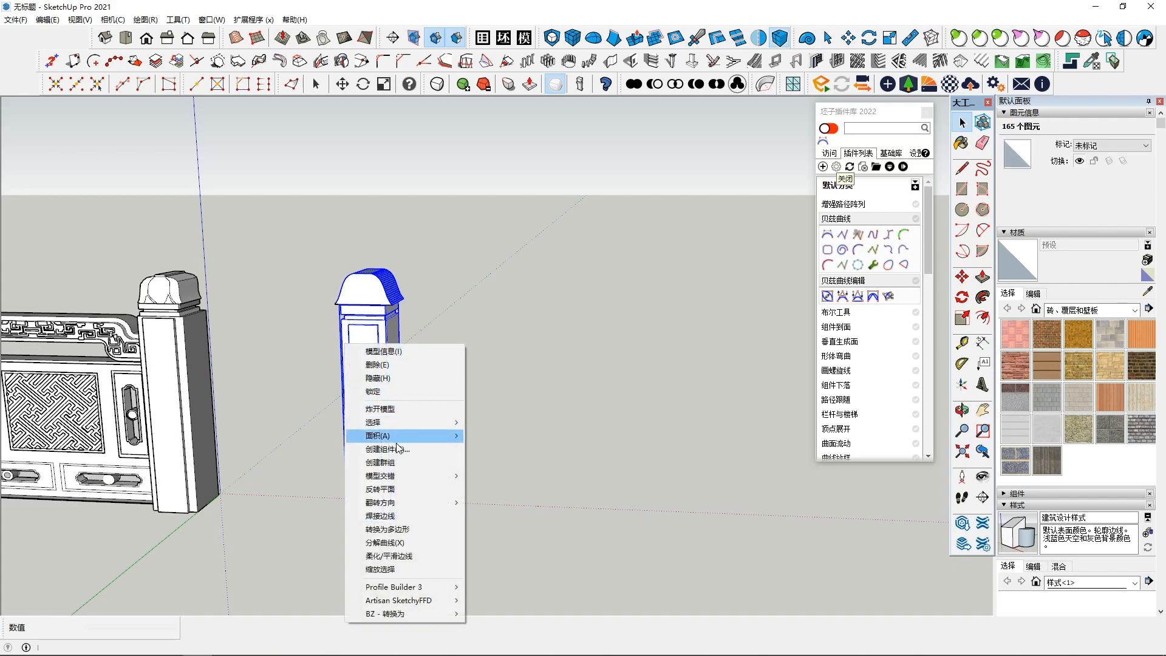
click(380, 462)
- Draw a rectangle of about 140 mm by 181 mm on the upper part of the new post's side face
mouse_move(380, 462)
middle_down()
mouse_move(521, 378)
mouse_move(403, 419)
mouse_move(504, 401)
mouse_move(446, 329)
mouse_move(467, 330)
middle_up()
key(r)
click(473, 322)
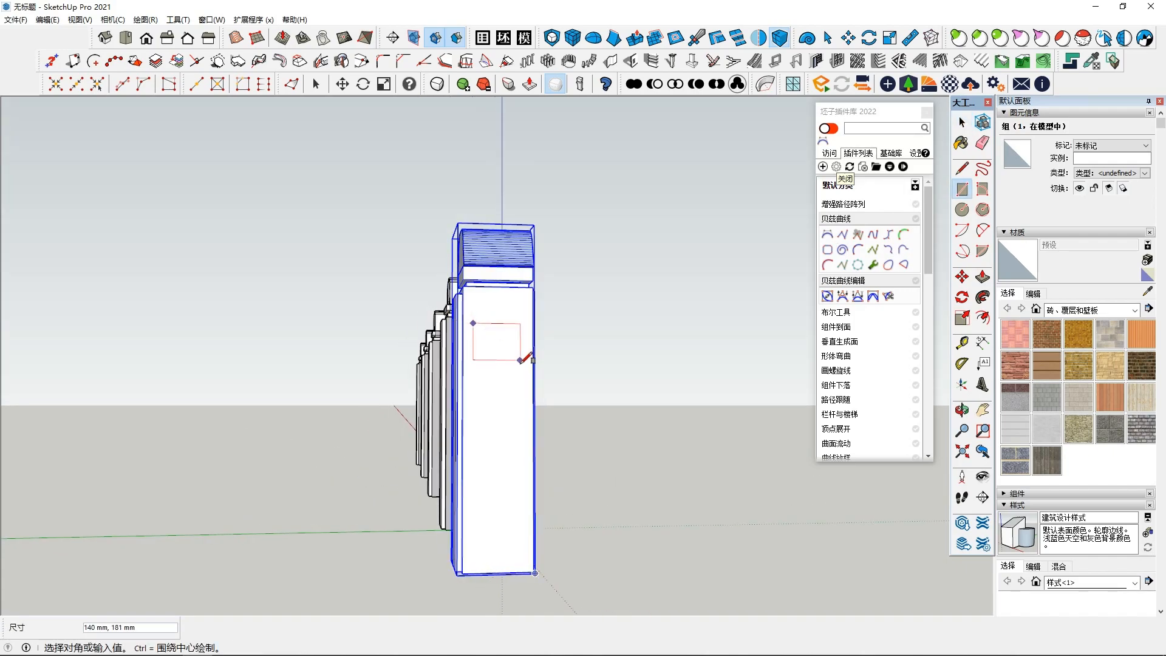
key(space)
click(632, 432)
middle_drag(632, 431, 722, 477)
- Push/pull the rectangle outward from the post's side into a long horizontal rail
click(509, 363)
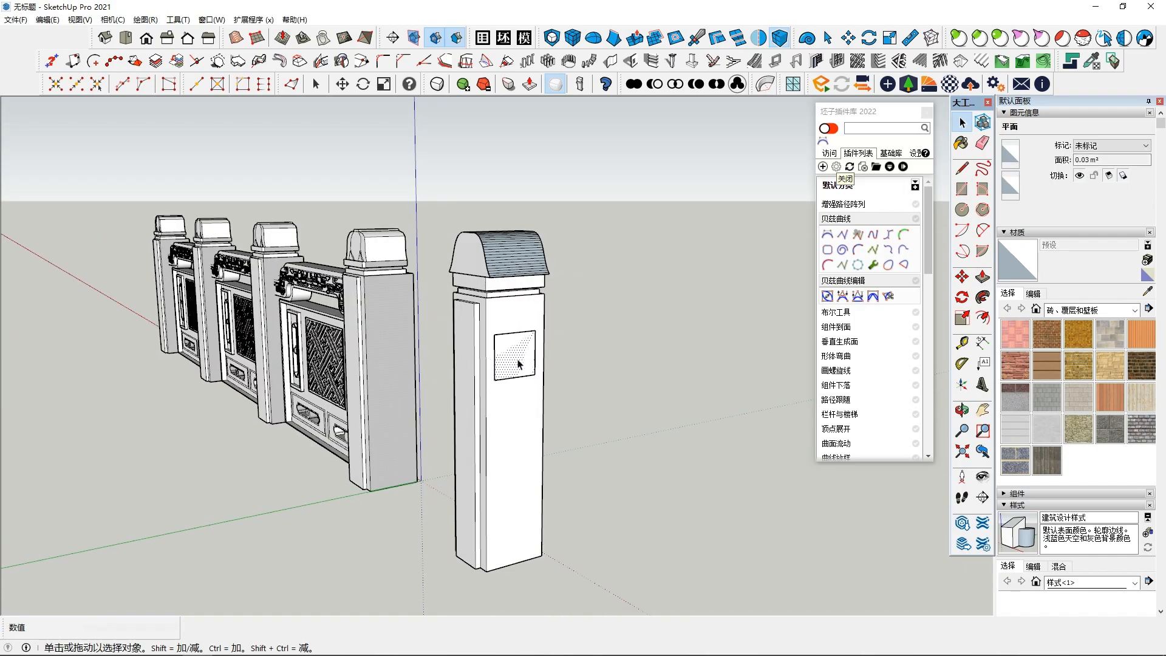
click(982, 277)
click(529, 352)
scroll(698, 406, down, 1)
middle_drag(692, 406, 643, 409)
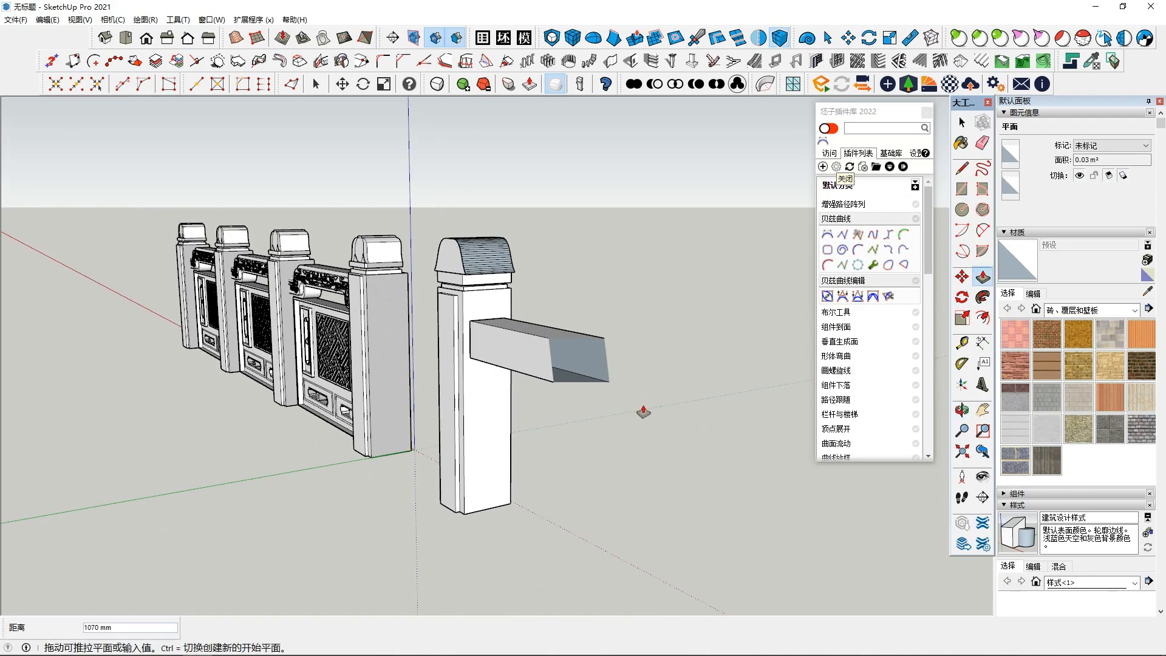
click(692, 415)
key(space)
scroll(655, 417, up, 1)
double_click(576, 346)
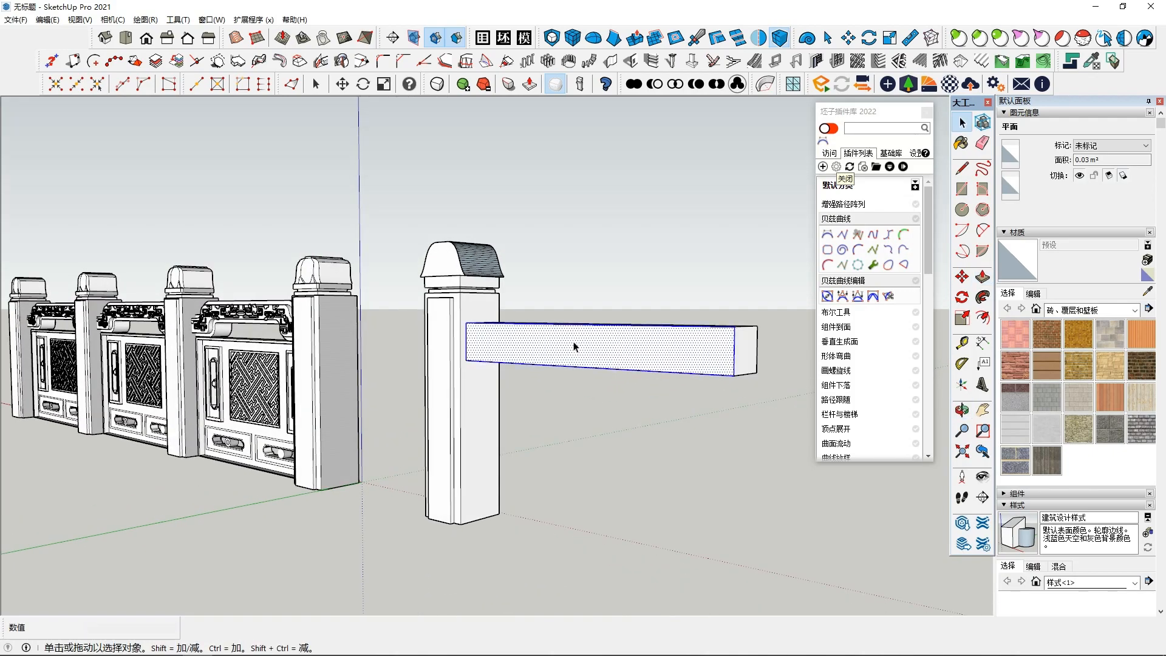
scroll(579, 420, up, 3)
click(591, 333)
click(962, 277)
middle_drag(673, 284, 650, 330)
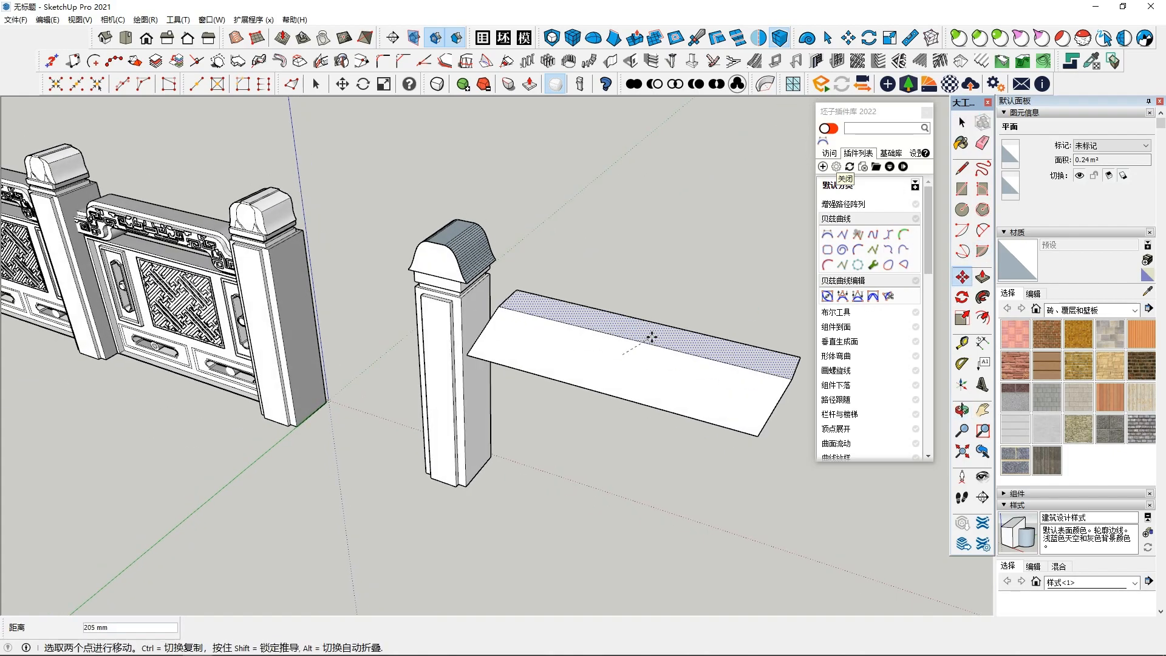
- Push/pull the horizontal rail's top face upward to make the rail taller
click(983, 278)
middle_drag(602, 376, 611, 342)
click(611, 338)
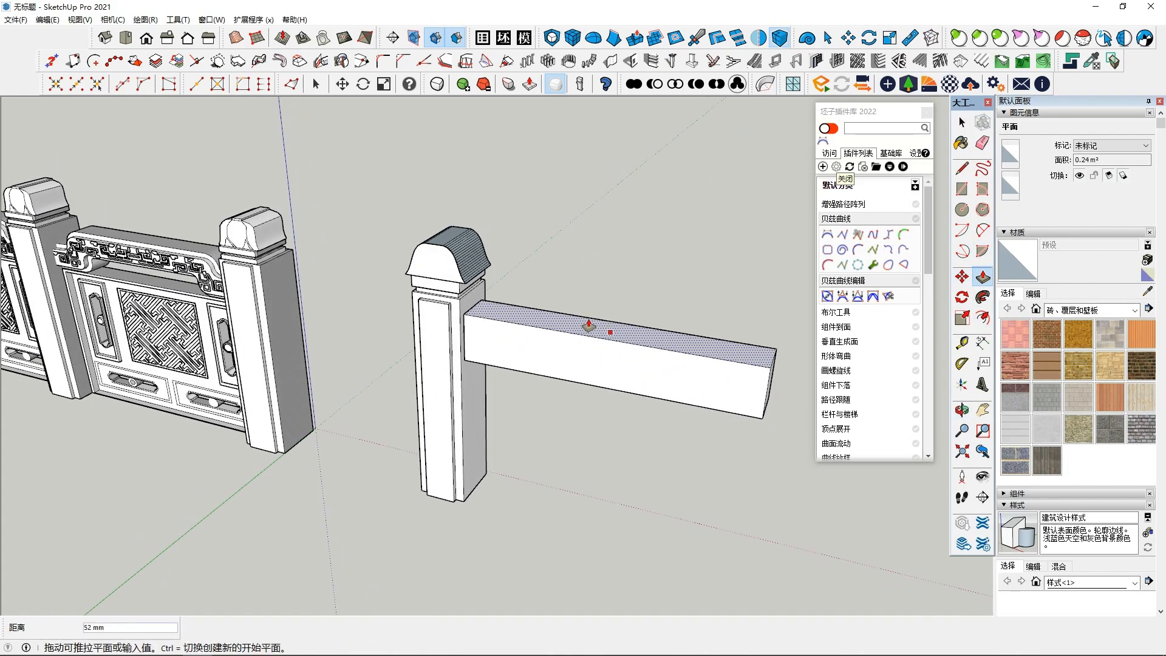
click(574, 323)
- Draw a horizontal centreline along the rail's front face from the midpoint of its free end to the post
middle_drag(609, 258, 604, 225)
key(l)
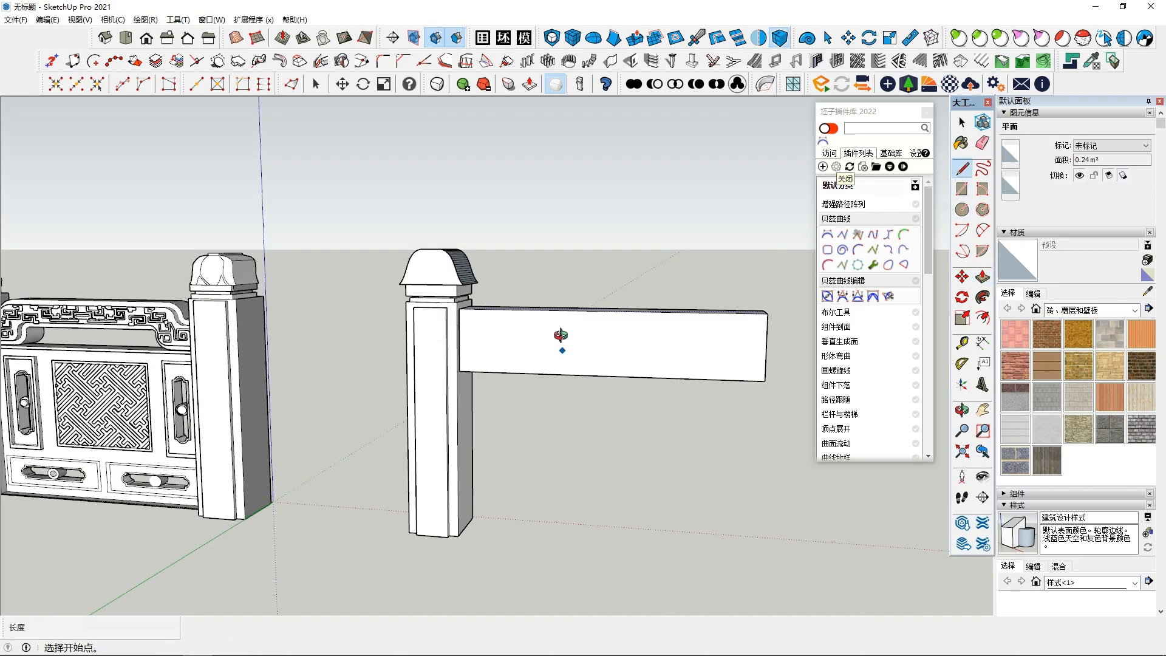
click(765, 336)
key(space)
middle_drag(581, 331, 581, 360)
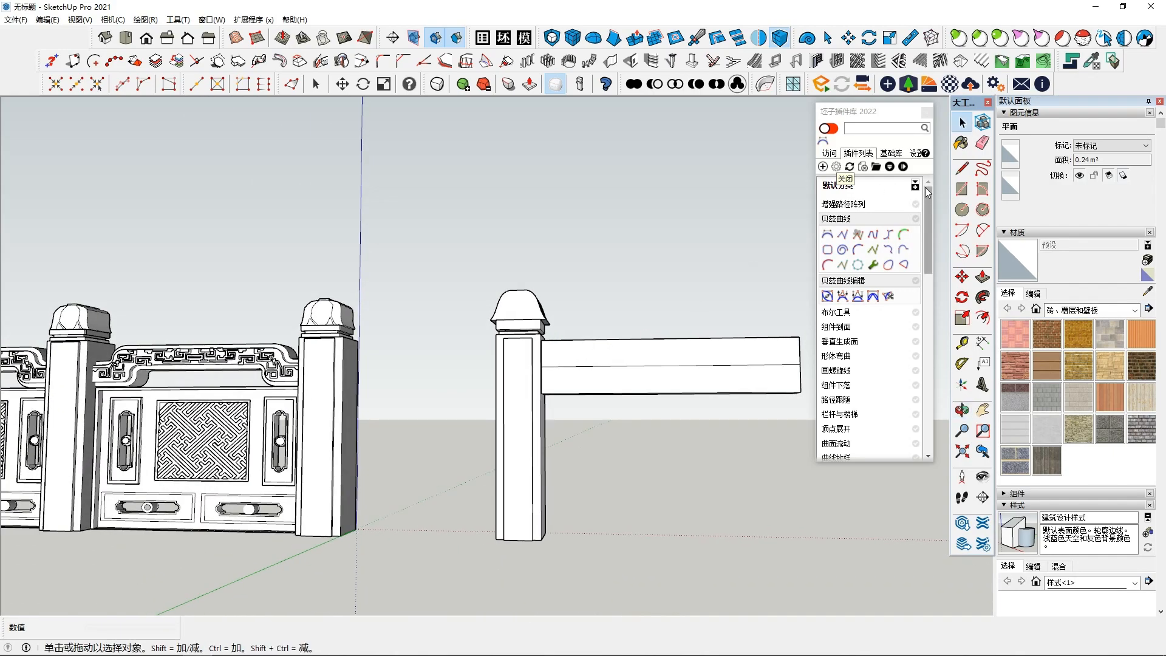
click(827, 235)
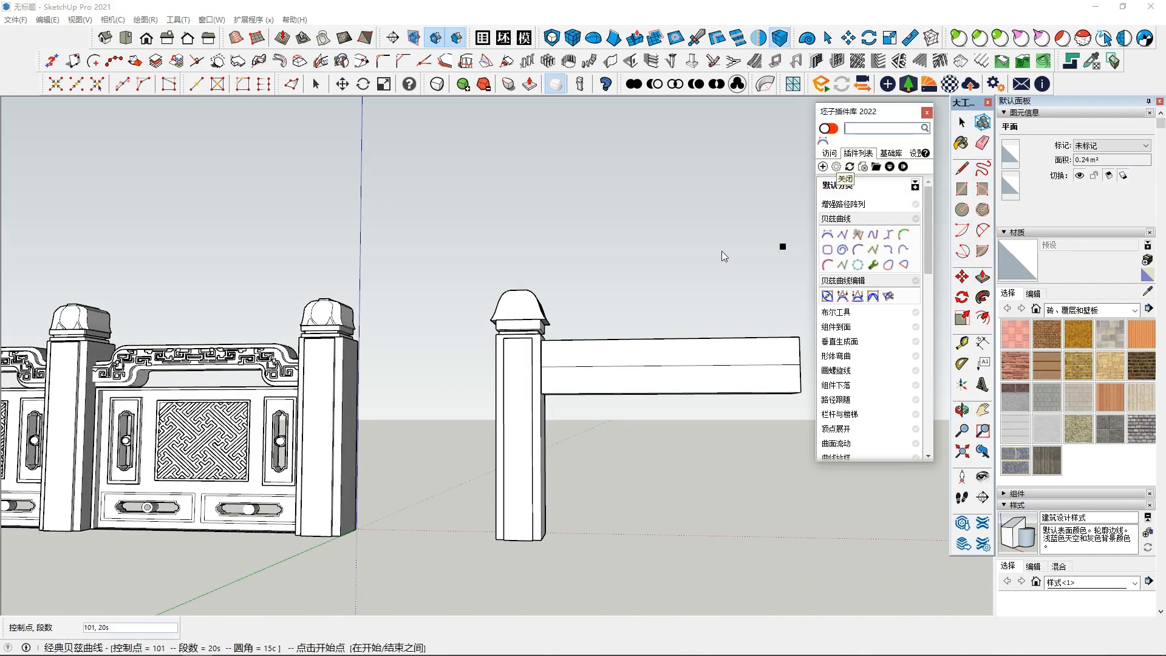
click(565, 367)
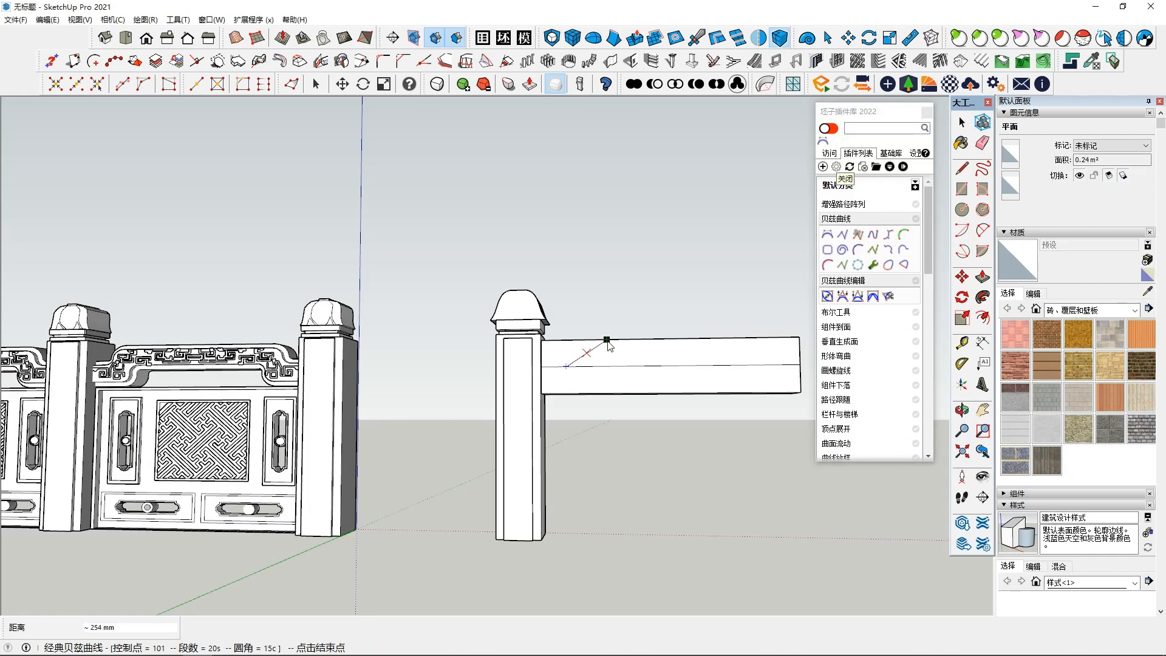
click(607, 340)
scroll(609, 346, up, 2)
double_click(597, 375)
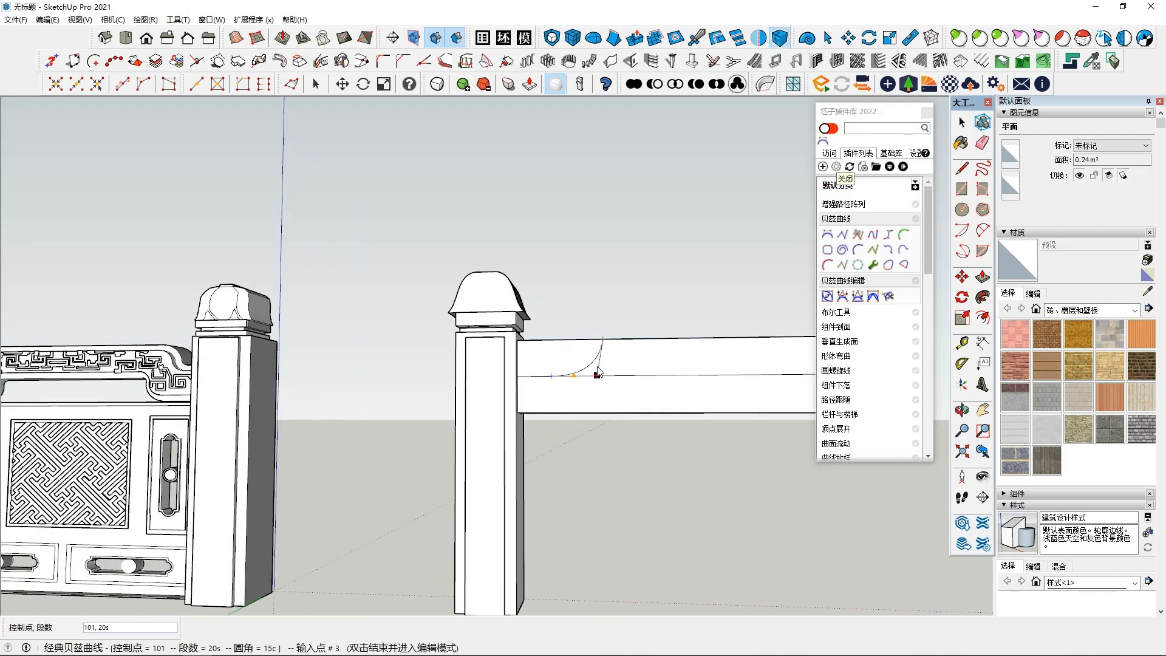
shift+middle_drag(598, 375, 596, 362)
- Draw a classic Bezier curve about 205 mm long near the post, bulging from the rail's centreline up to its top edge
click(825, 248)
scroll(601, 383, down, 4)
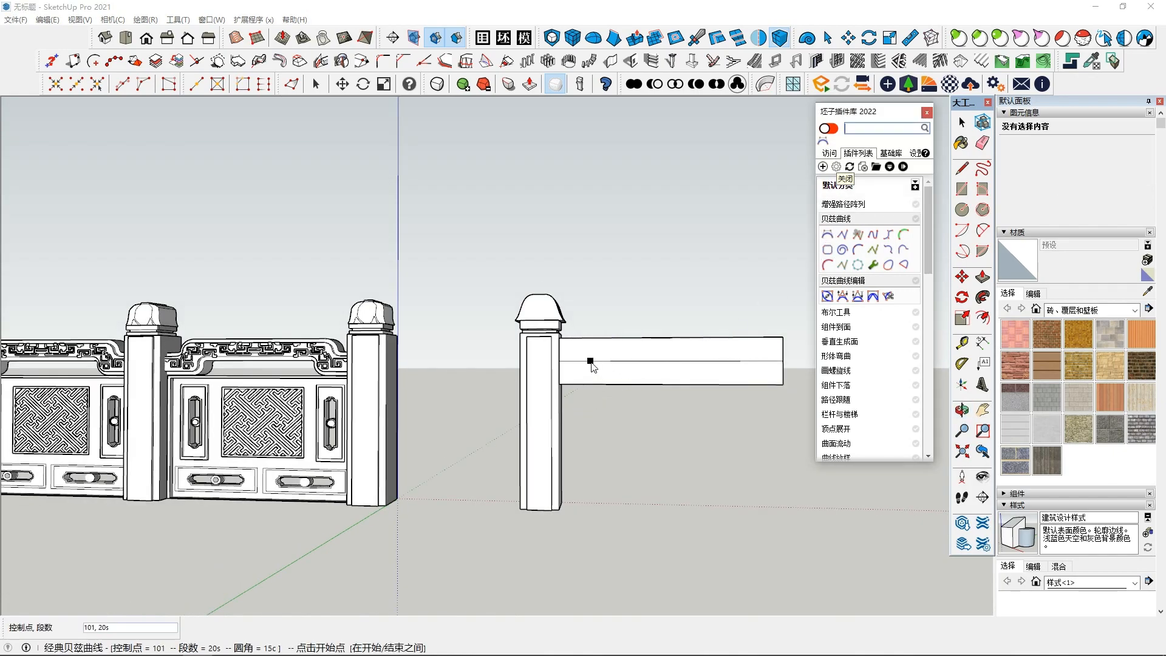
click(605, 338)
scroll(606, 342, up, 3)
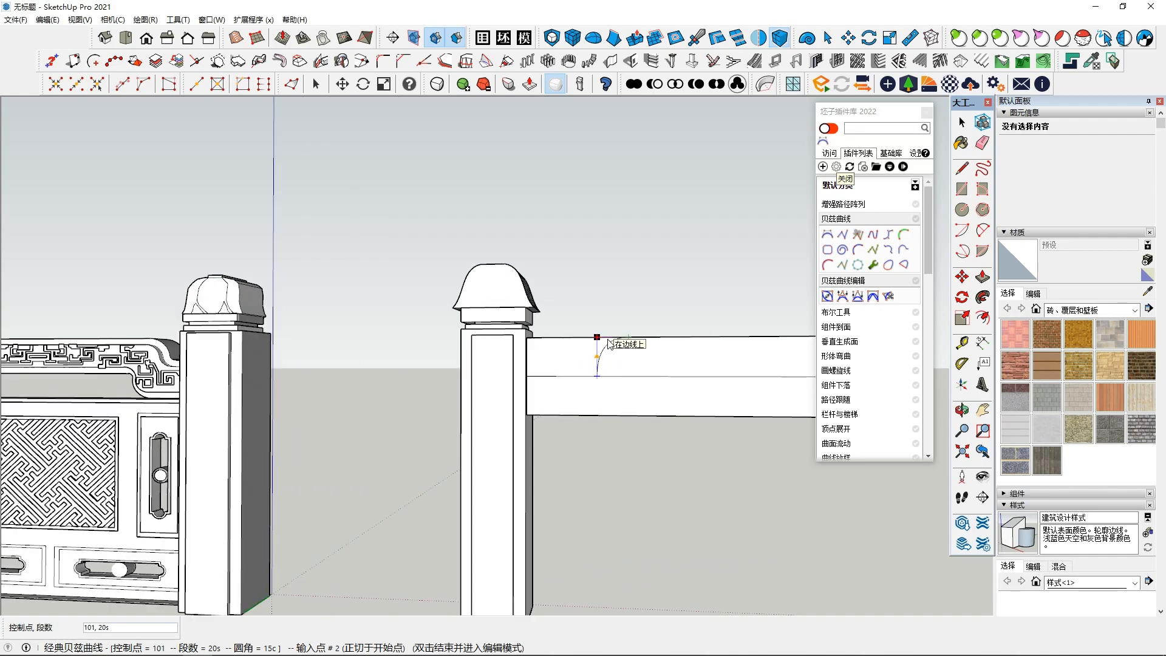
double_click(605, 345)
scroll(607, 365, down, 2)
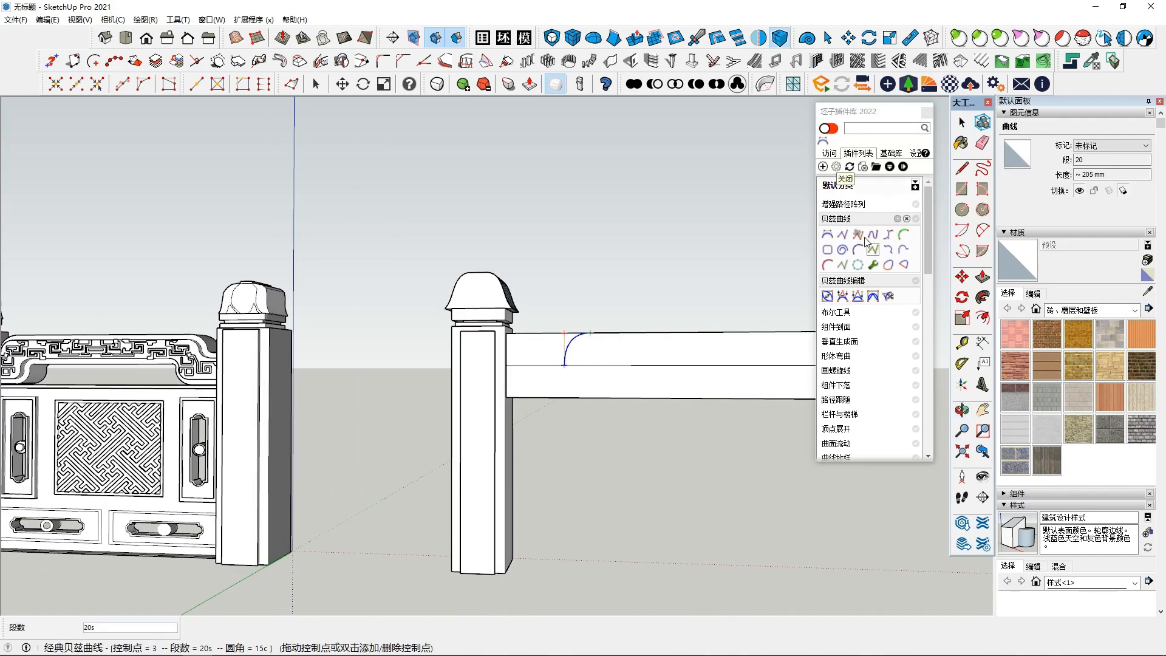
- Draw a second Bezier curve about 197 mm long near the post, from the rail's centreline down to its bottom edge
click(829, 236)
scroll(556, 398, down, 4)
scroll(608, 393, up, 3)
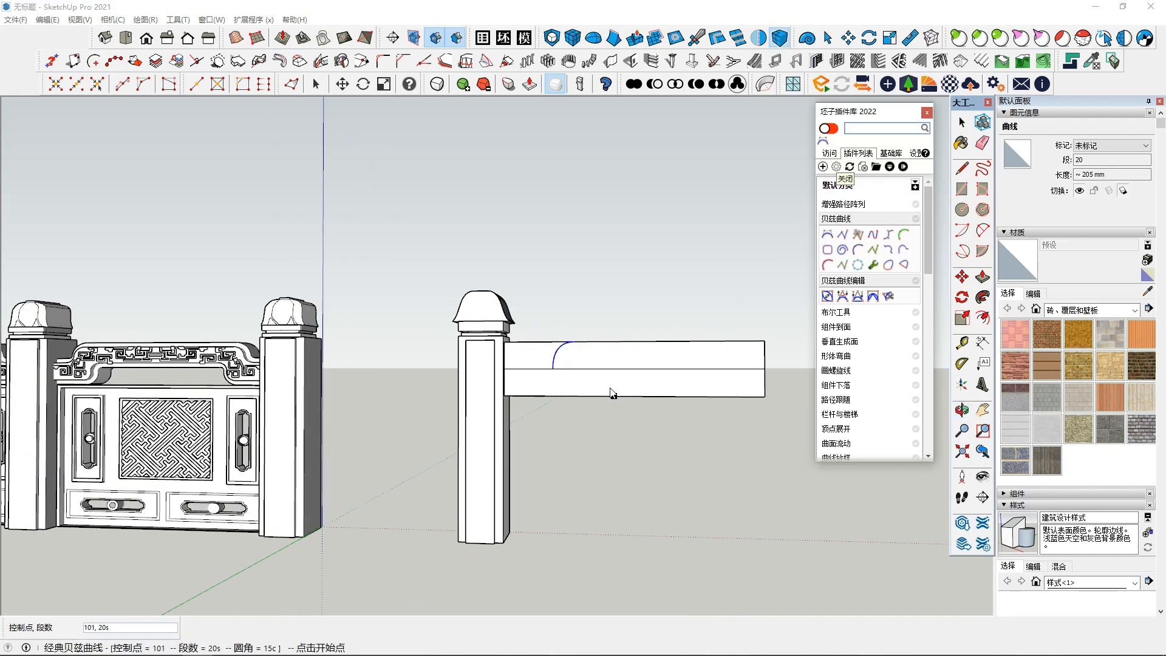
click(590, 367)
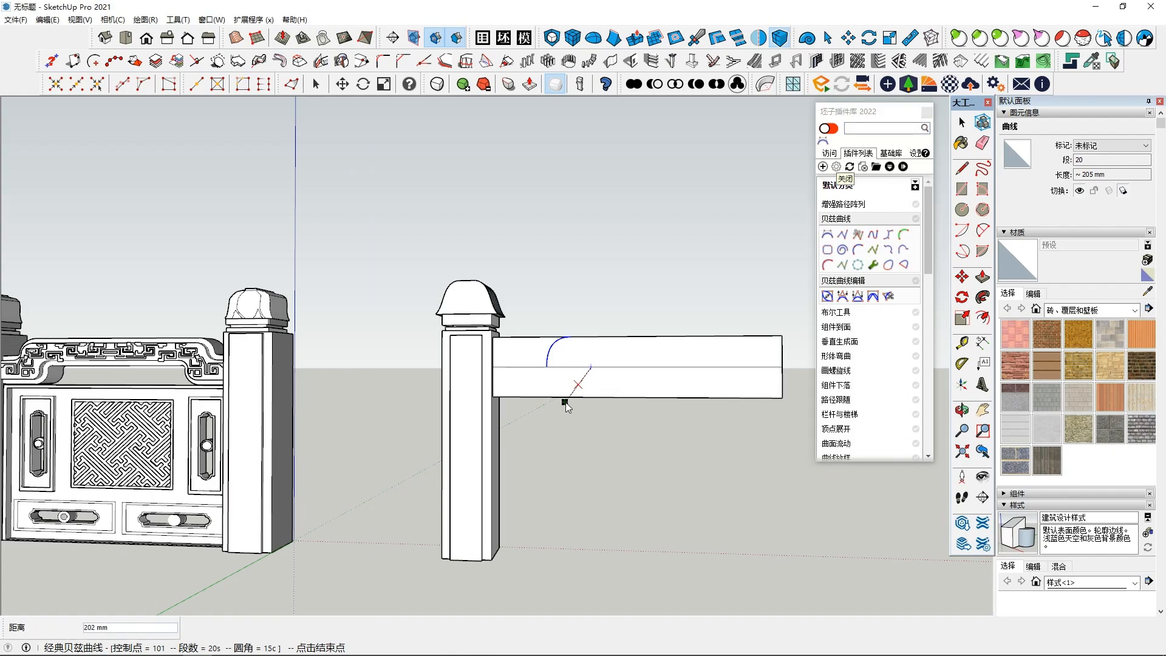
double_click(573, 381)
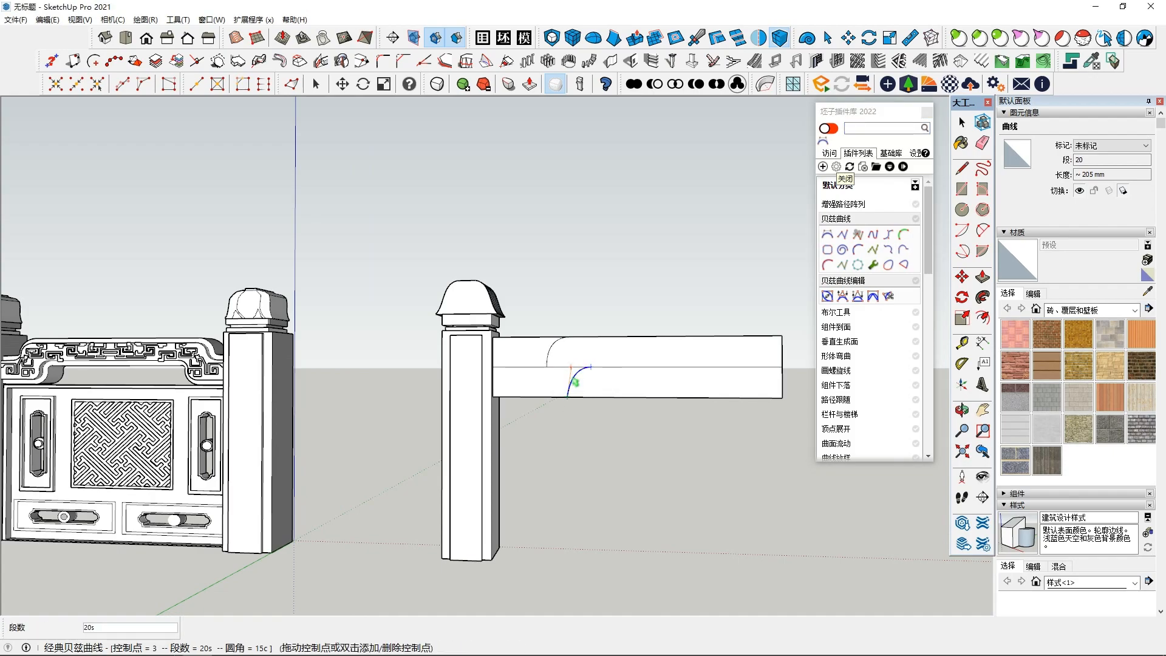
- Draw mirrored Bezier curves near the rail's free end, about 209 mm from top edge to centreline and about 214 mm from centreline to bottom edge
click(843, 236)
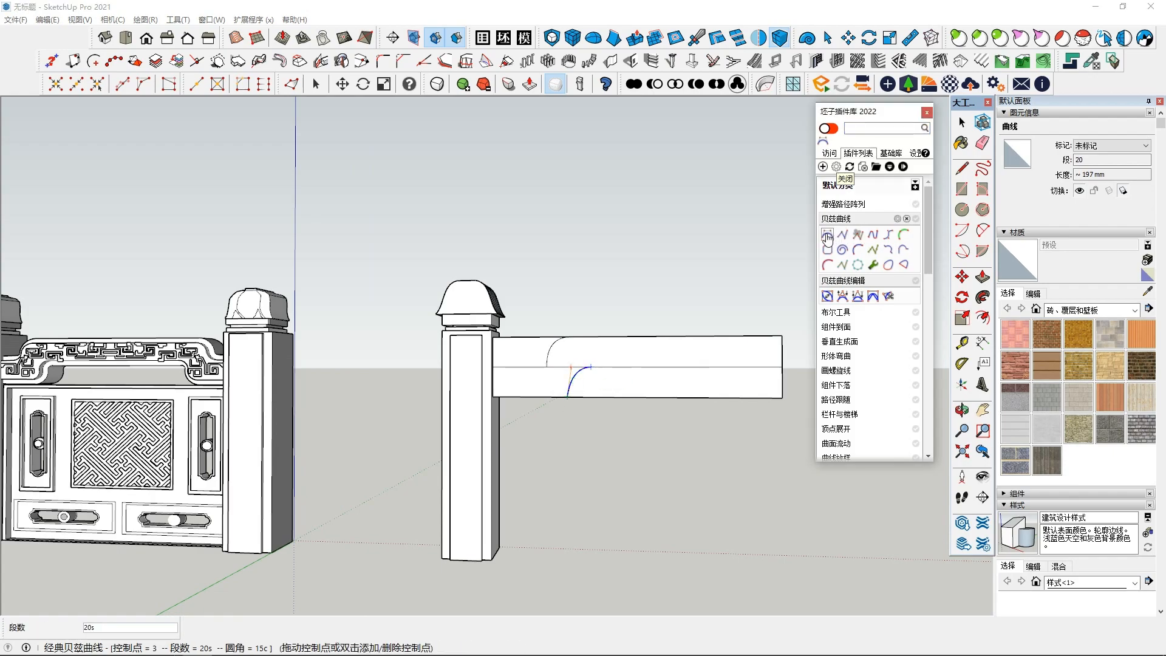
click(722, 336)
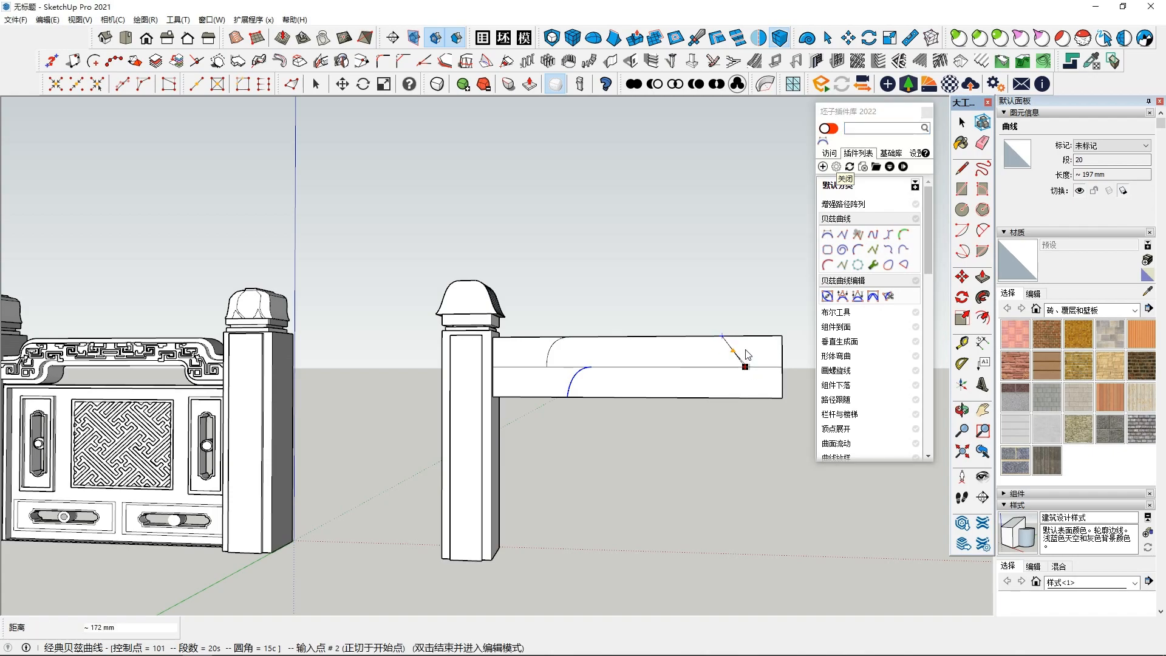
double_click(749, 346)
click(829, 236)
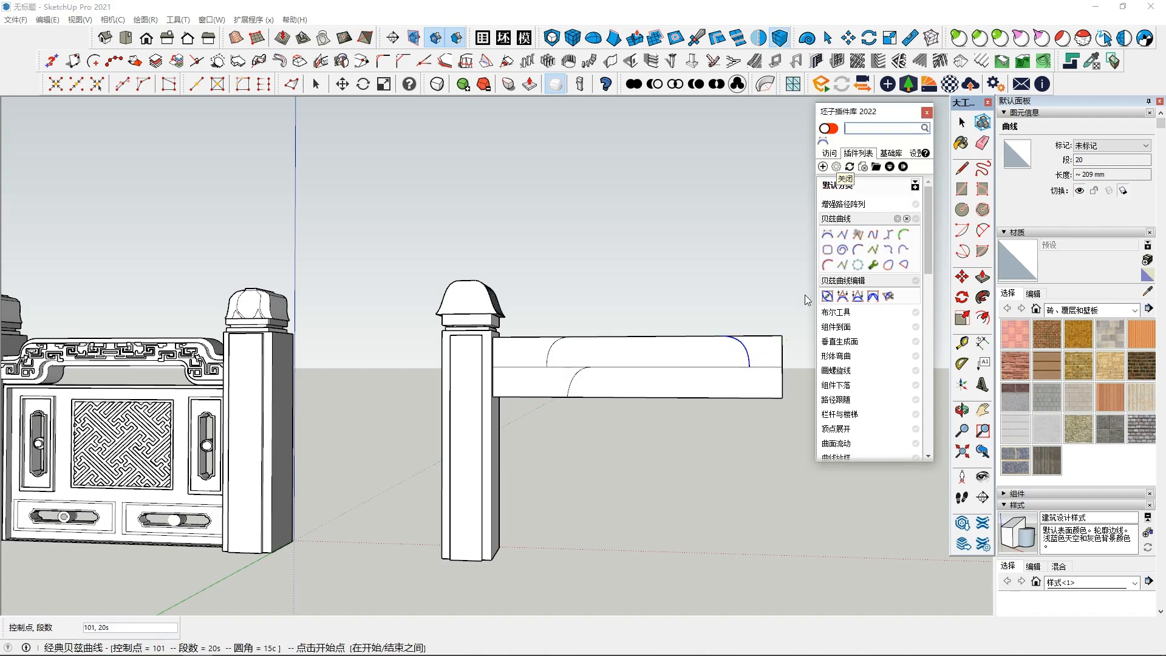
click(702, 367)
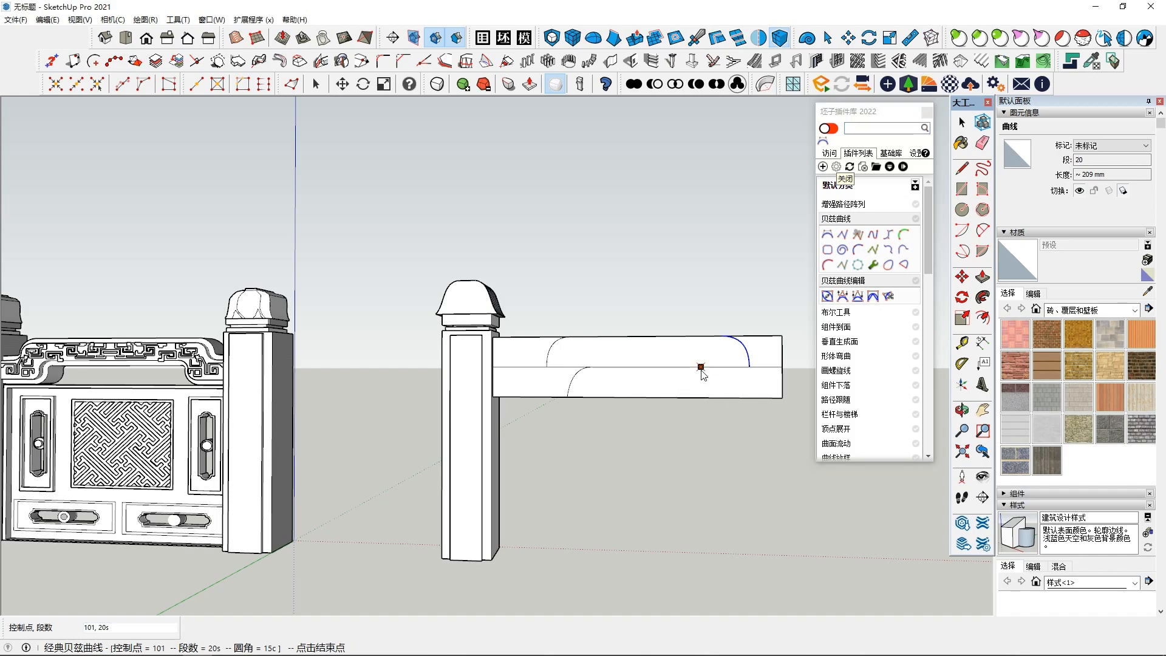
click(728, 398)
double_click(730, 368)
key(space)
- Delete the surplus centreline segments between the curves on the rail's front face to leave a stepped arch profile
scroll(731, 377, up, 1)
scroll(730, 378, down, 2)
middle_drag(731, 378, 734, 442)
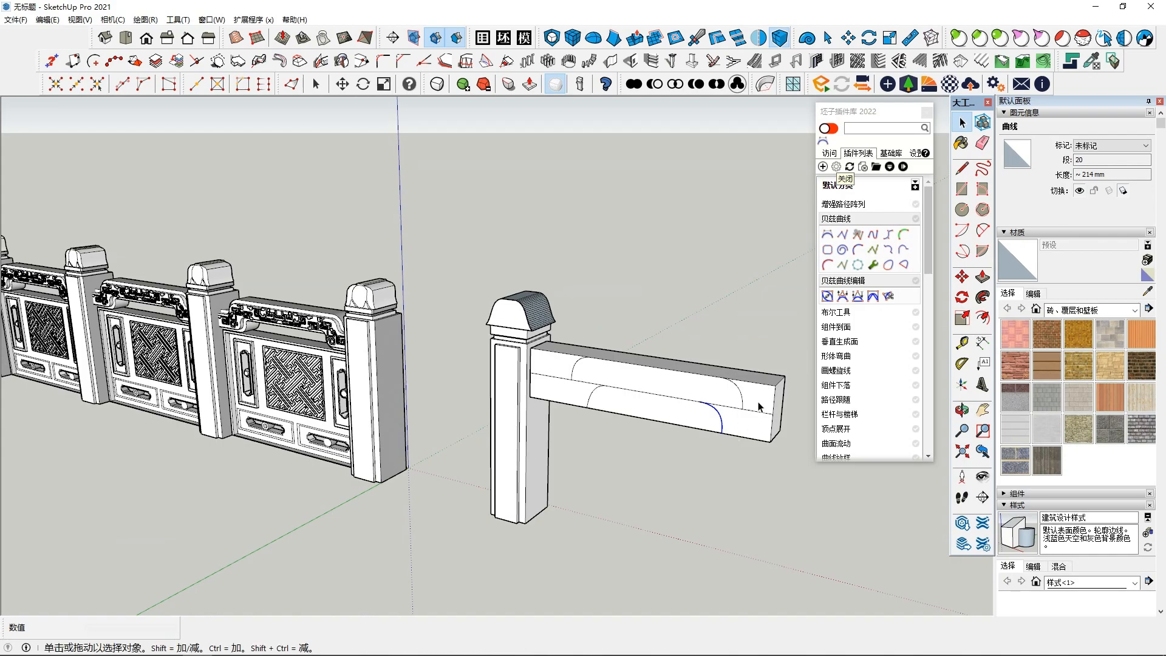
key(Delete)
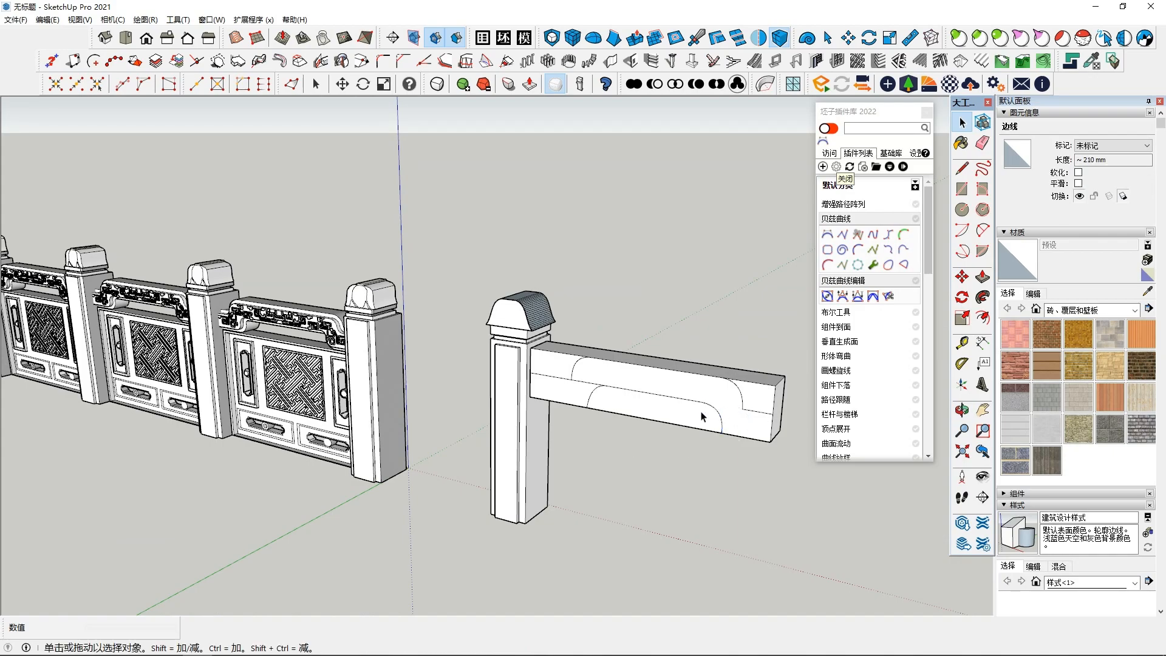
key(Delete)
mouse_move(567, 391)
middle_down()
mouse_move(580, 369)
mouse_move(562, 399)
mouse_move(572, 387)
middle_up()
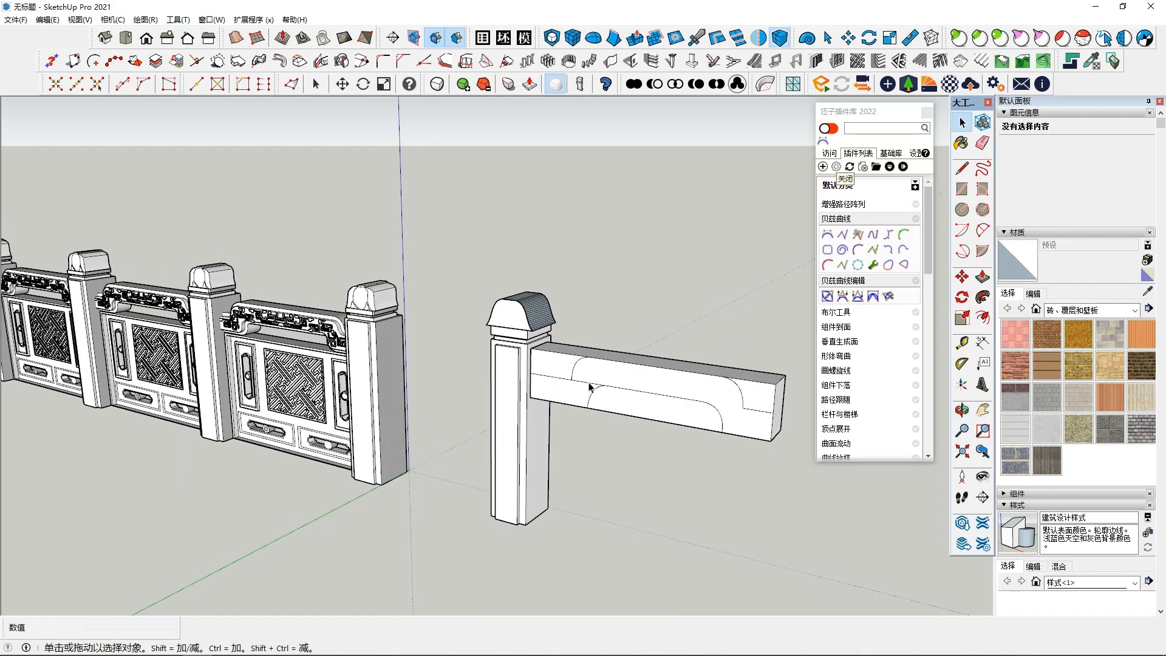
key(Delete)
- Push the waste face above the curve beside the post through the rail's full thickness to cut that corner away
click(555, 366)
click(981, 278)
click(542, 367)
middle_drag(543, 368, 619, 468)
click(533, 447)
- Push the free end's upper corner 186 mm through the rail and cut out the arched section at its lower middle
click(626, 462)
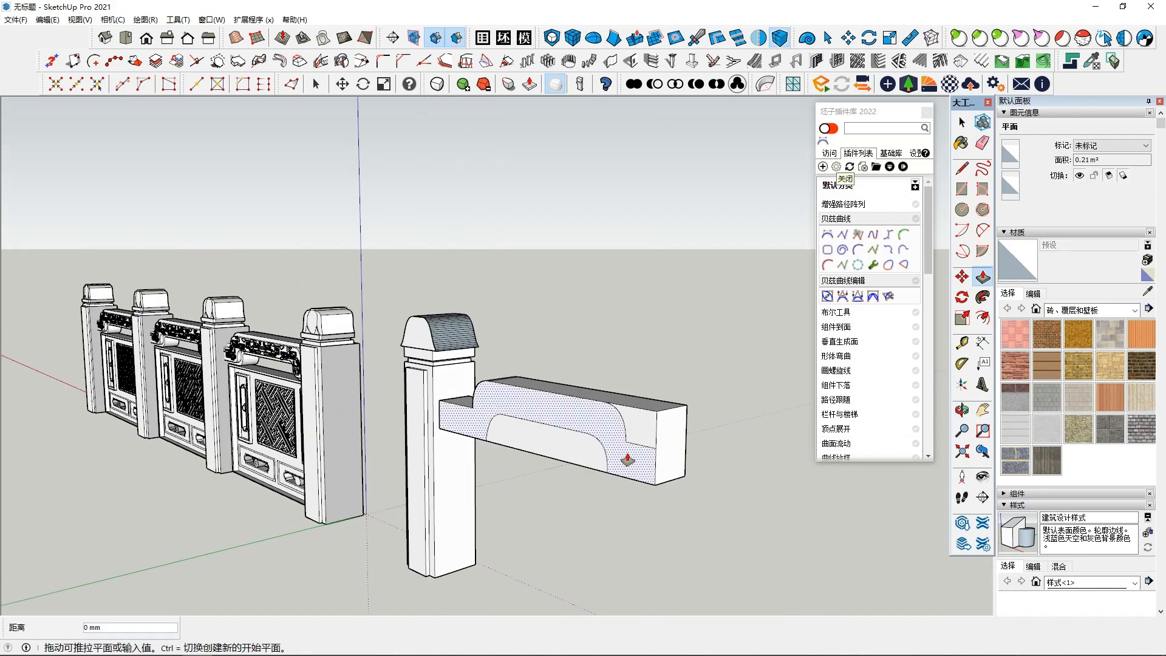
key(Escape)
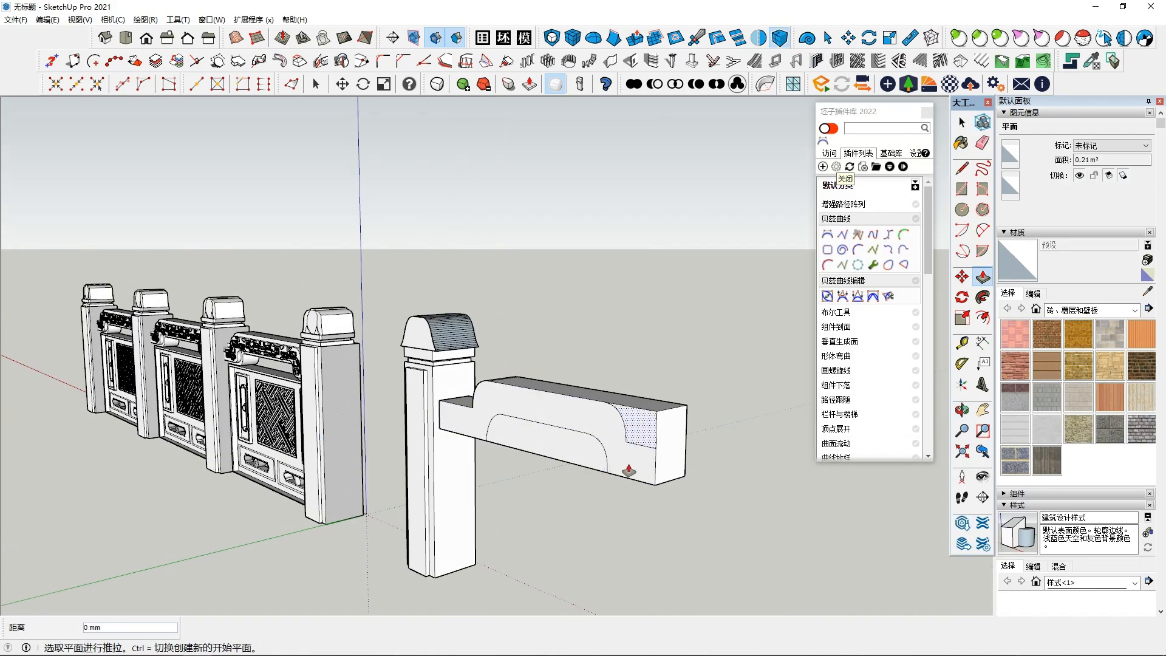
click(644, 470)
middle_drag(644, 469, 563, 475)
middle_drag(431, 429, 425, 480)
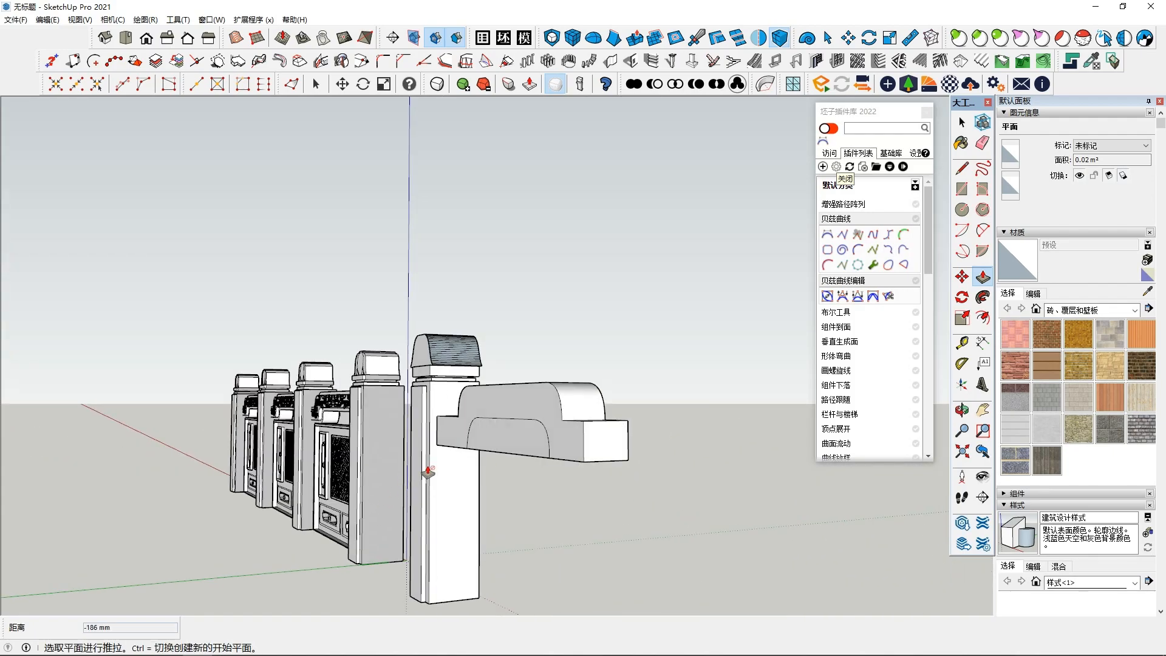
middle_drag(606, 479, 261, 440)
click(489, 406)
middle_drag(373, 470, 416, 516)
- Copy the grouped post to the free end of the arched rail
key(space)
click(419, 517)
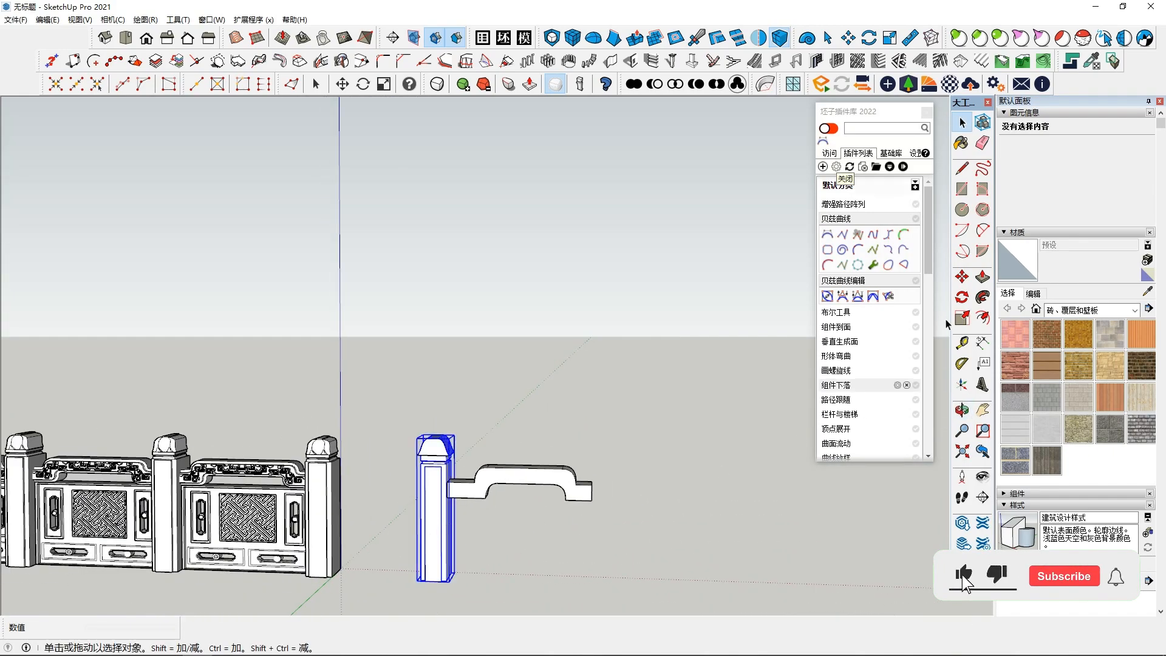
key(m)
click(417, 521)
key(ctrl)
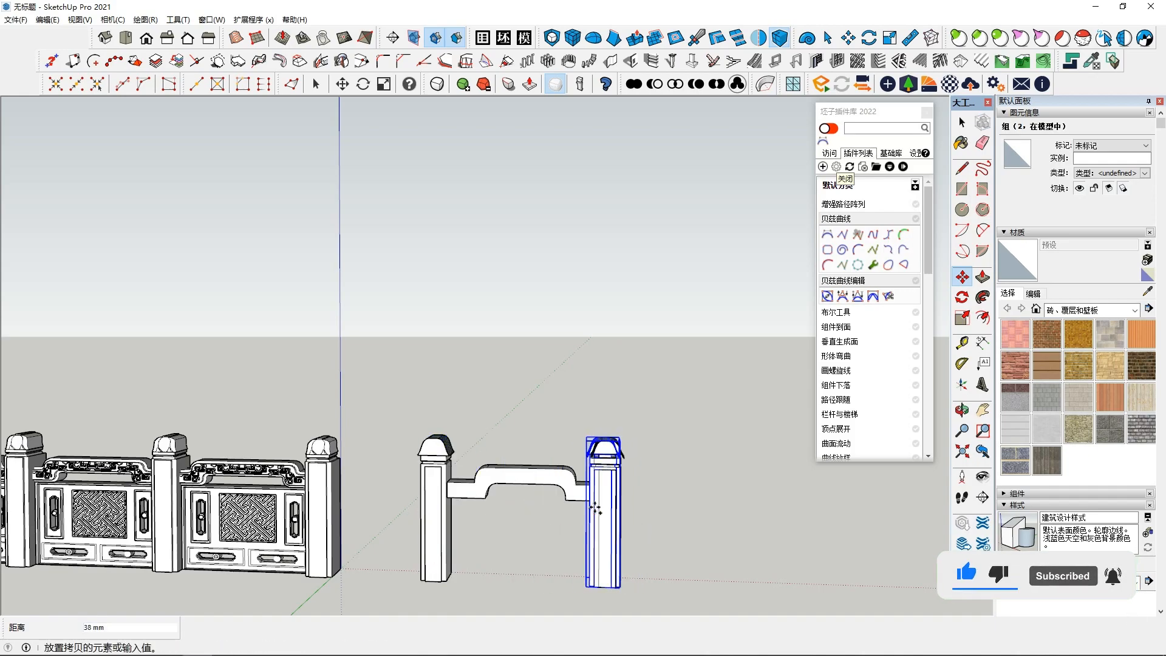
click(600, 508)
- Draw a rectangle about 186 mm wide on the first post's inner side face, starting at the rail's underside
middle_drag(601, 508, 443, 486)
scroll(494, 495, up, 3)
scroll(442, 486, up, 2)
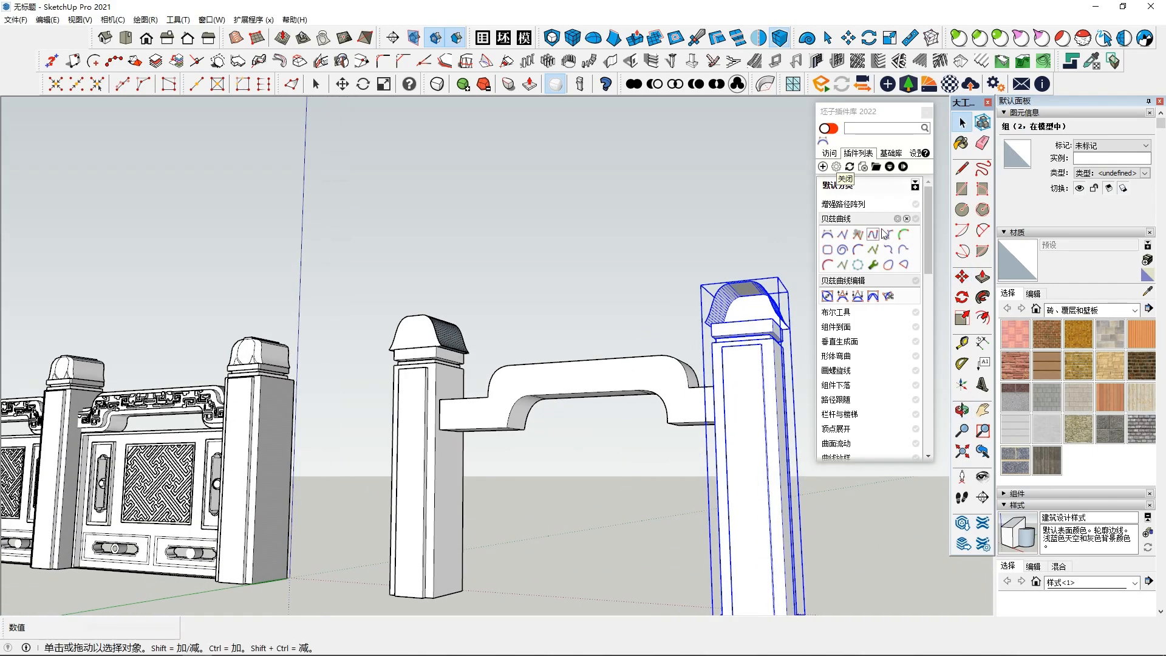
click(958, 192)
middle_drag(796, 302, 456, 370)
click(449, 398)
middle_drag(598, 484, 547, 354)
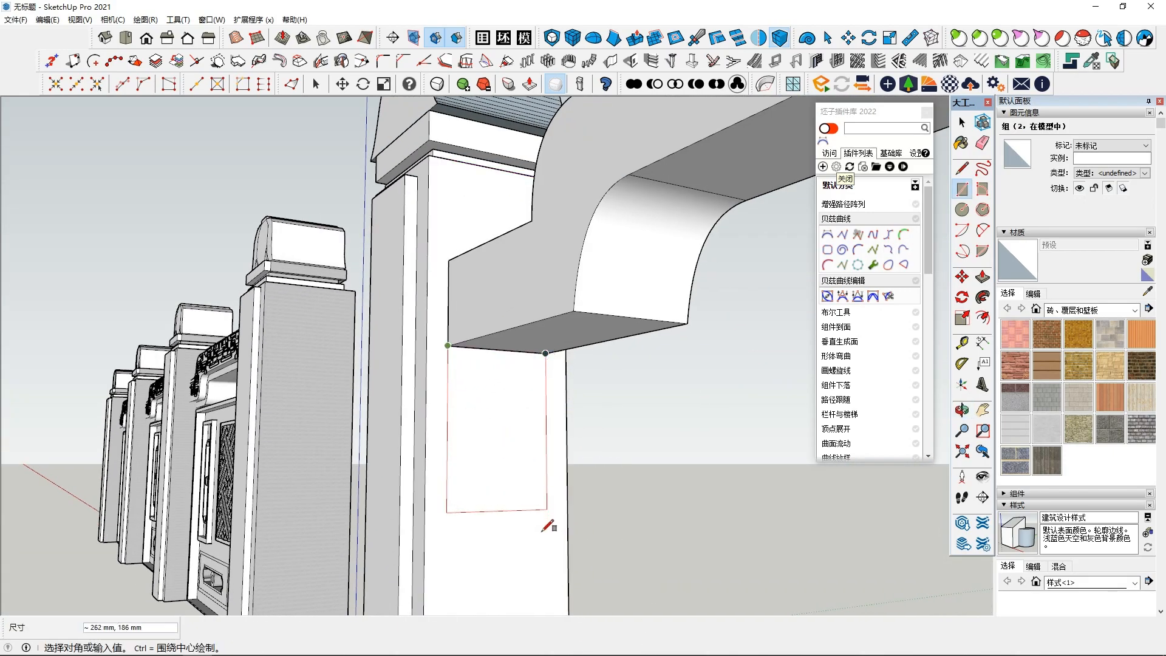
click(543, 582)
middle_drag(544, 581, 560, 440)
- Move the rectangle's bottom edge down to the base of the post
key(space)
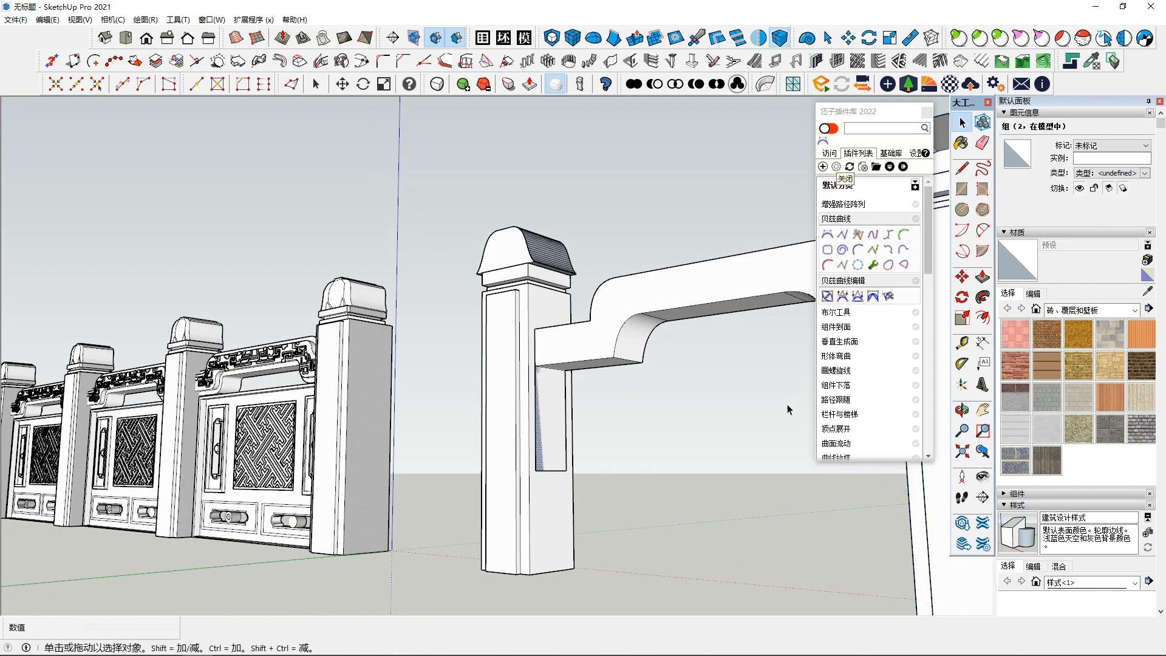
click(561, 457)
drag(550, 472, 548, 580)
middle_drag(560, 564, 545, 480)
- Push/pull the rectangle from the first post across to the second post to form the infill panel below the rail
key(p)
click(542, 484)
middle_drag(647, 491, 565, 480)
middle_drag(791, 468, 965, 540)
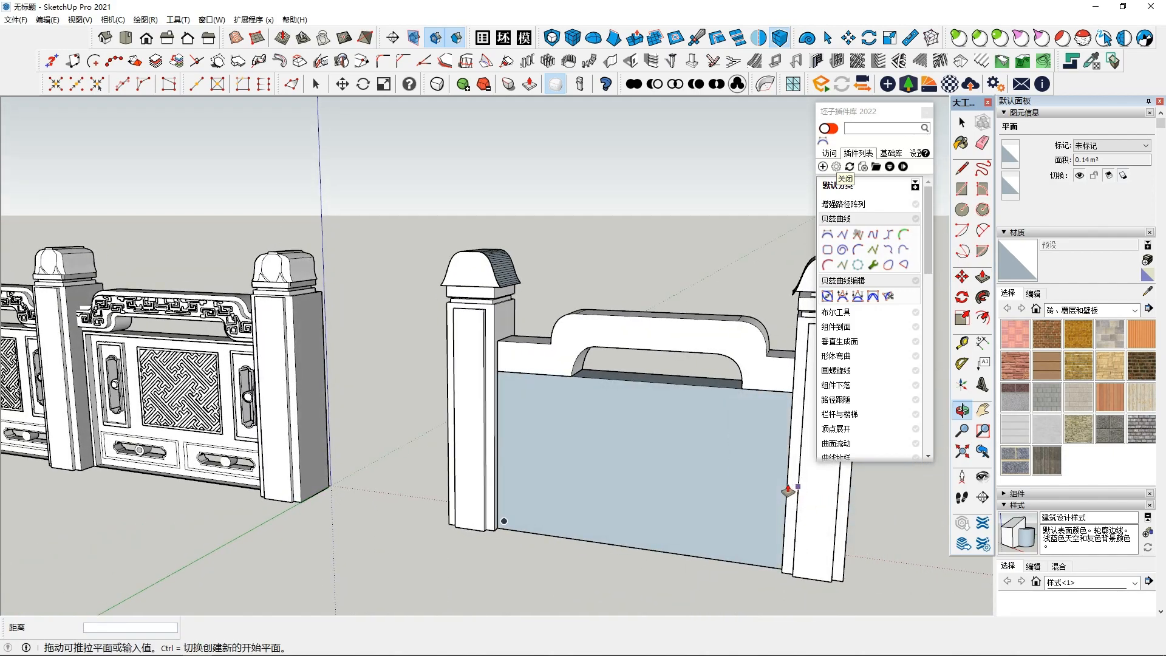
click(786, 484)
scroll(787, 485, down, 2)
key(space)
middle_drag(611, 491, 656, 445)
scroll(586, 493, up, 2)
middle_drag(656, 445, 647, 463)
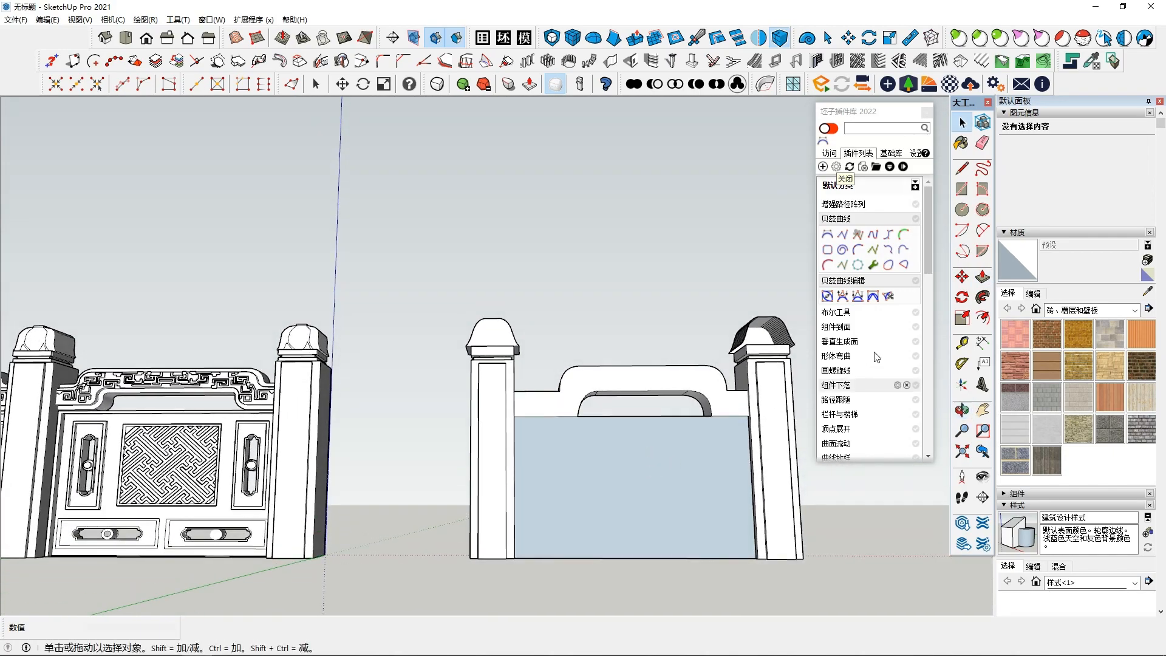
click(962, 189)
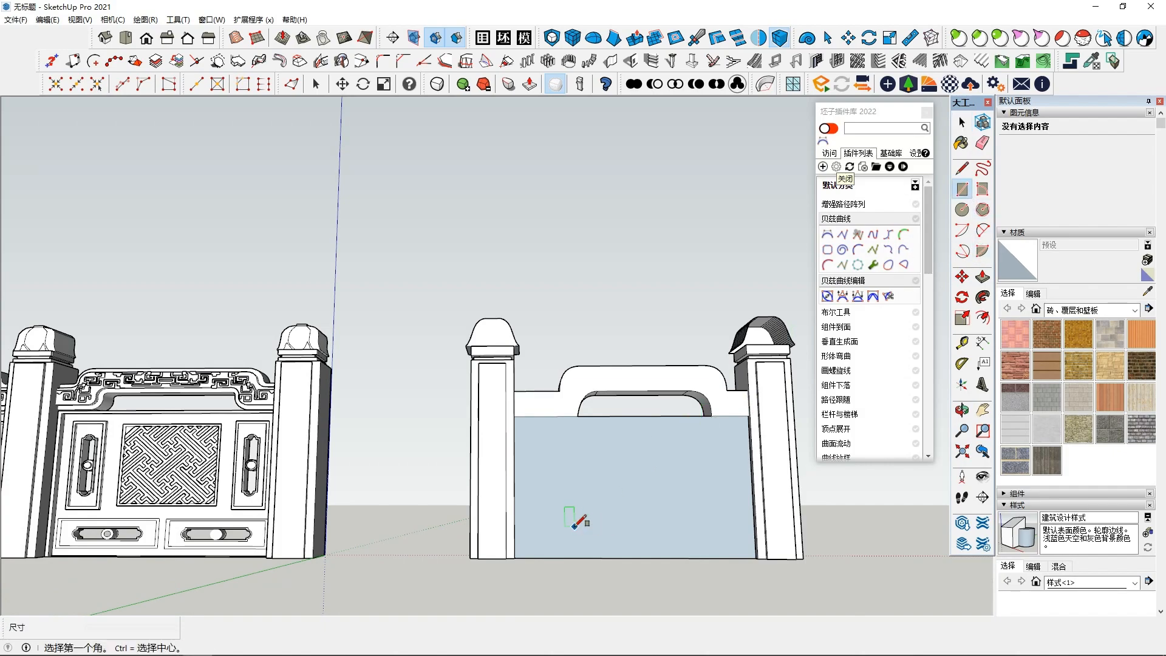
key(space)
- Select the infill panel's front face with its boundary edges and make them a group
double_click(626, 486)
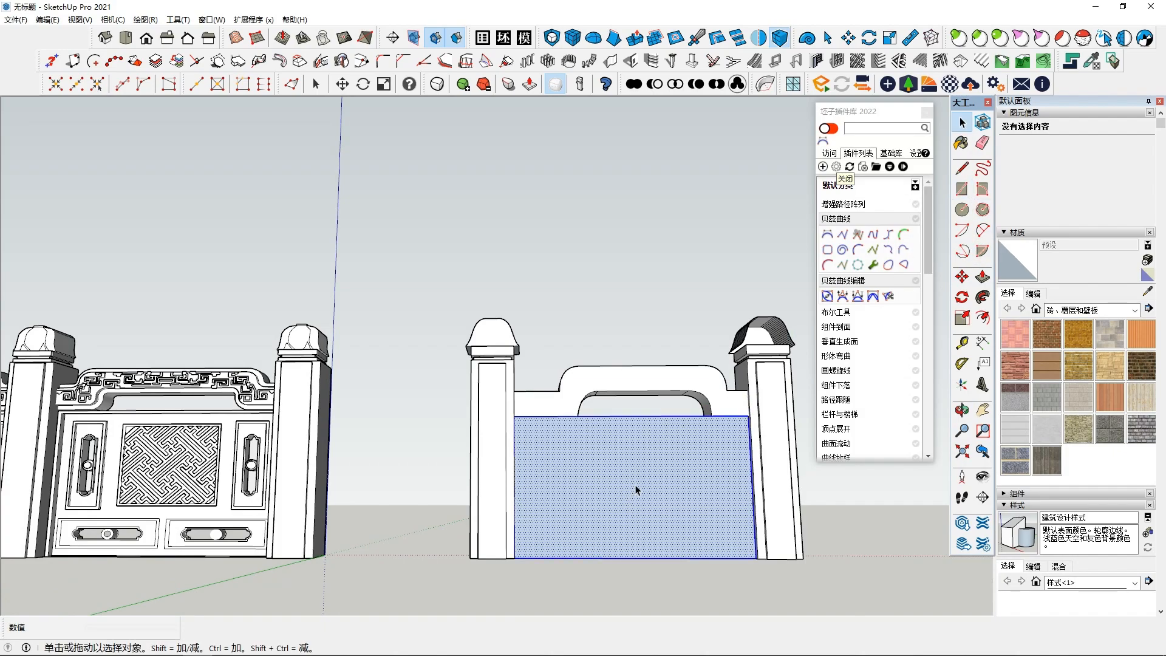
middle_drag(626, 487, 600, 477)
right_click(600, 477)
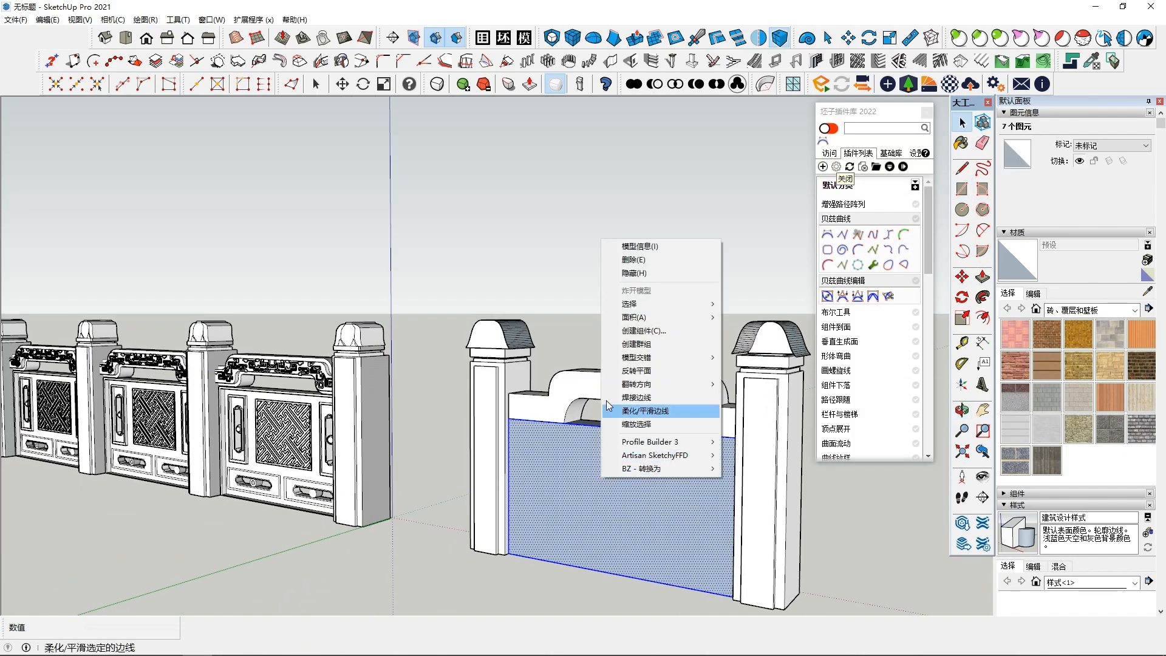
triple_click(554, 490)
click(637, 495)
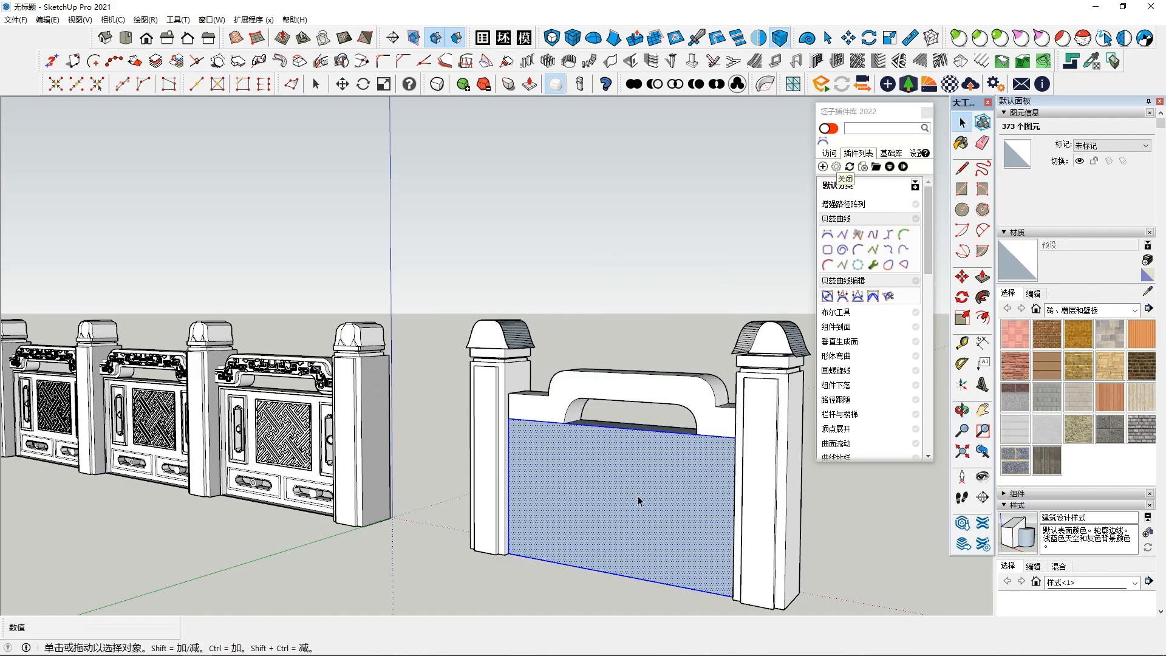
right_click(628, 497)
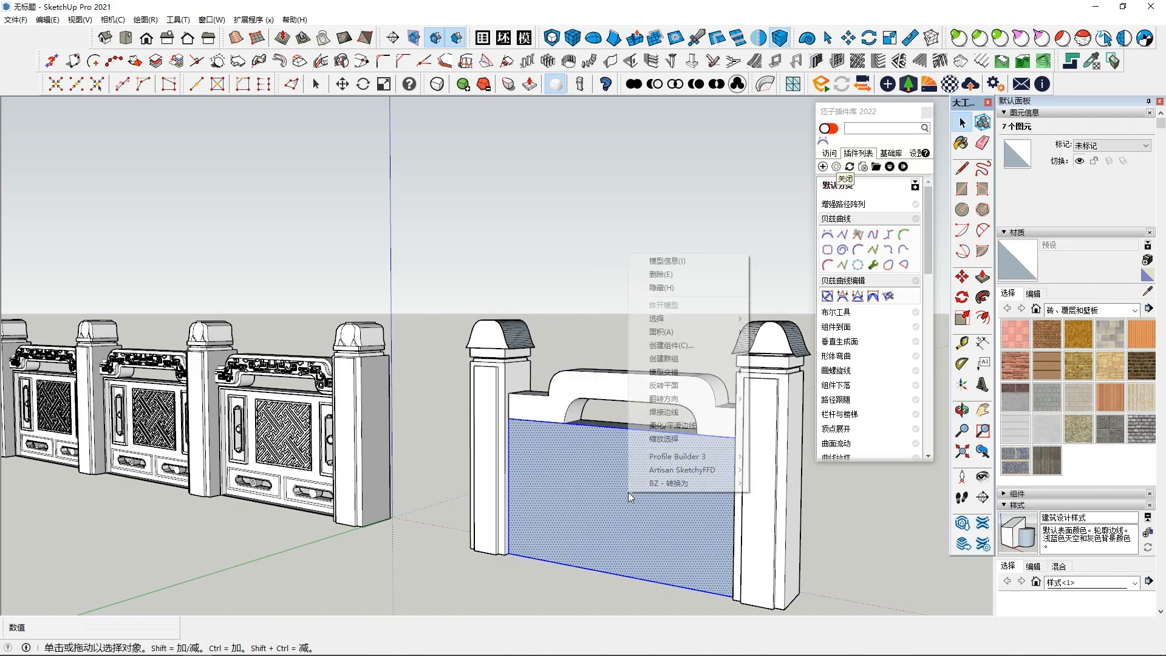
click(668, 359)
middle_drag(658, 359, 719, 463)
scroll(637, 497, up, 1)
scroll(562, 479, up, 1)
scroll(563, 479, down, 3)
scroll(552, 479, up, 2)
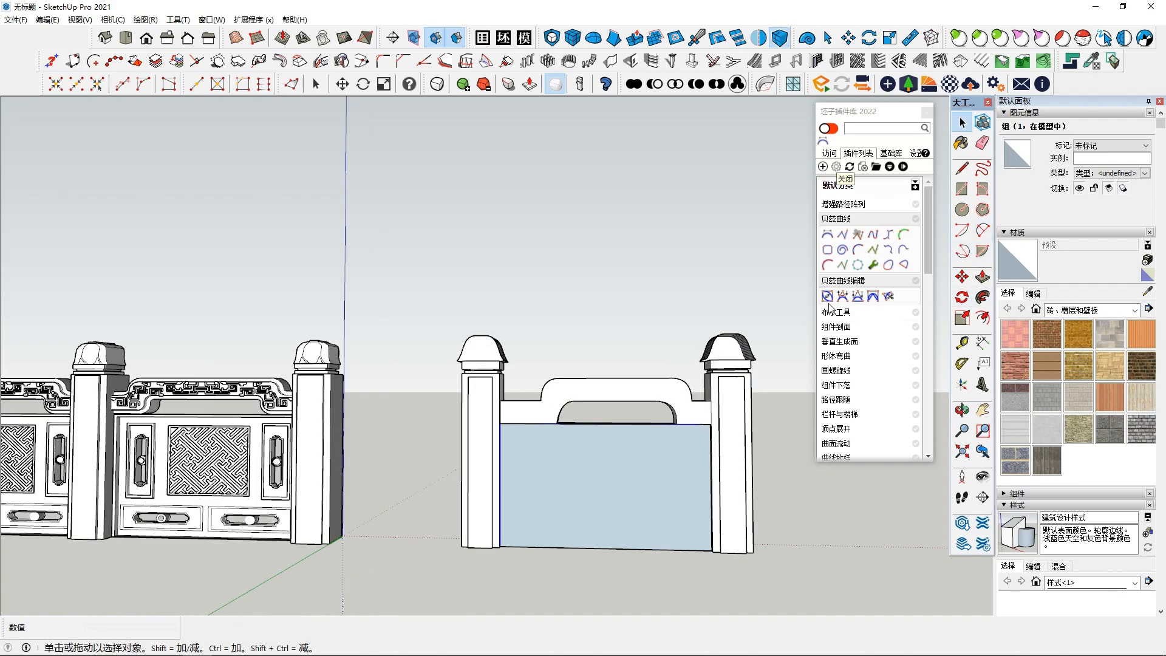
- Open the infill panel group and draw a horizontal rectangle on the lower-left part of its front face
click(962, 189)
scroll(555, 463, up, 2)
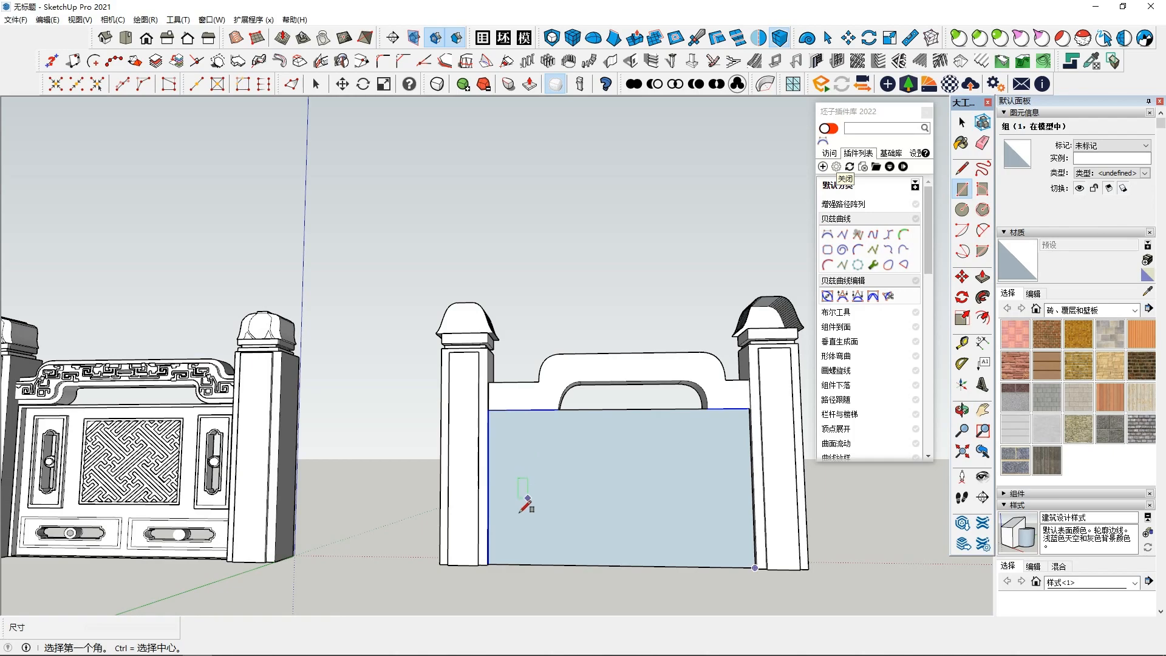
key(space)
double_click(521, 529)
key(r)
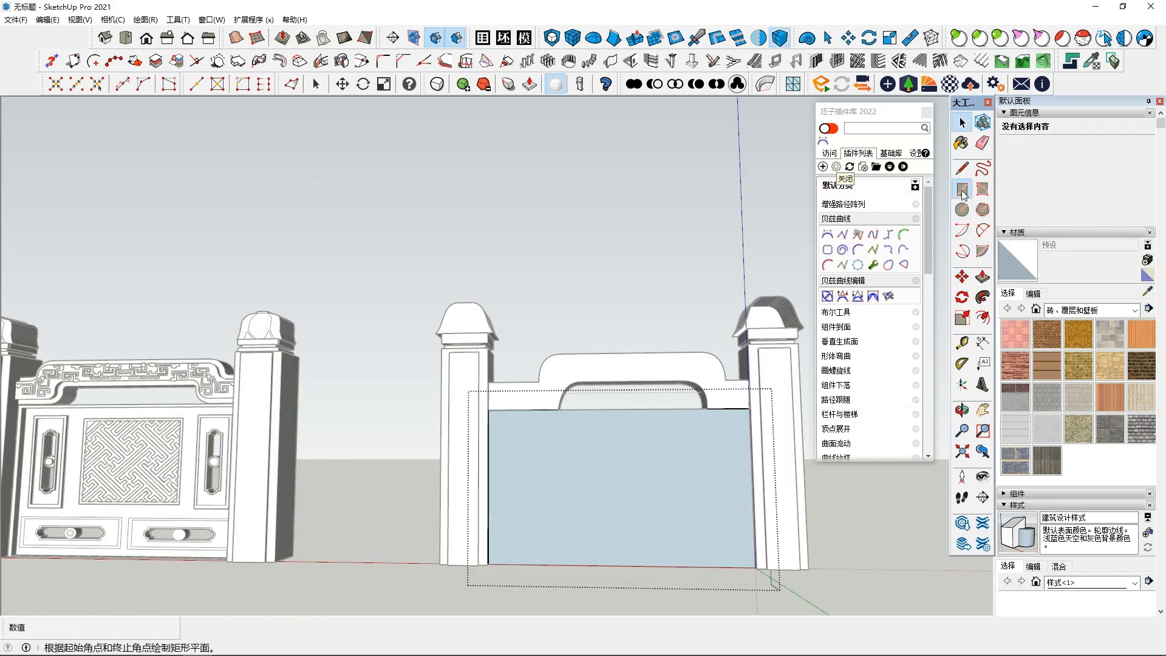
click(498, 519)
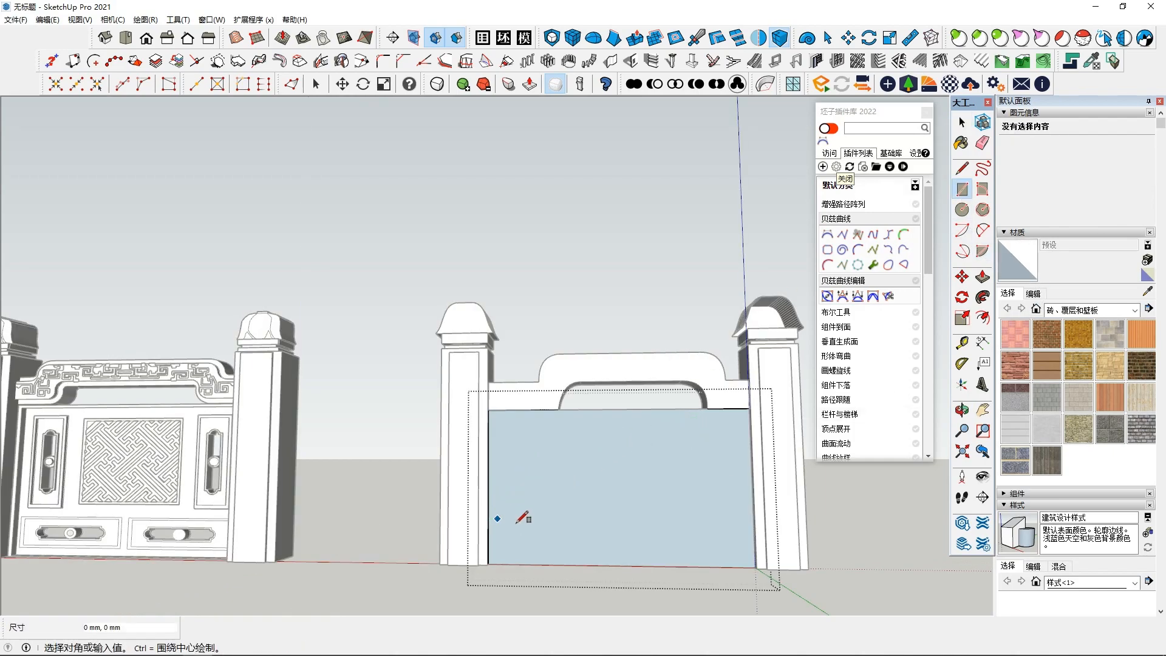
click(620, 553)
key(space)
- Offset the lower-left rectangle inward twice, the first time by about 21 mm, to form nested frames
click(567, 542)
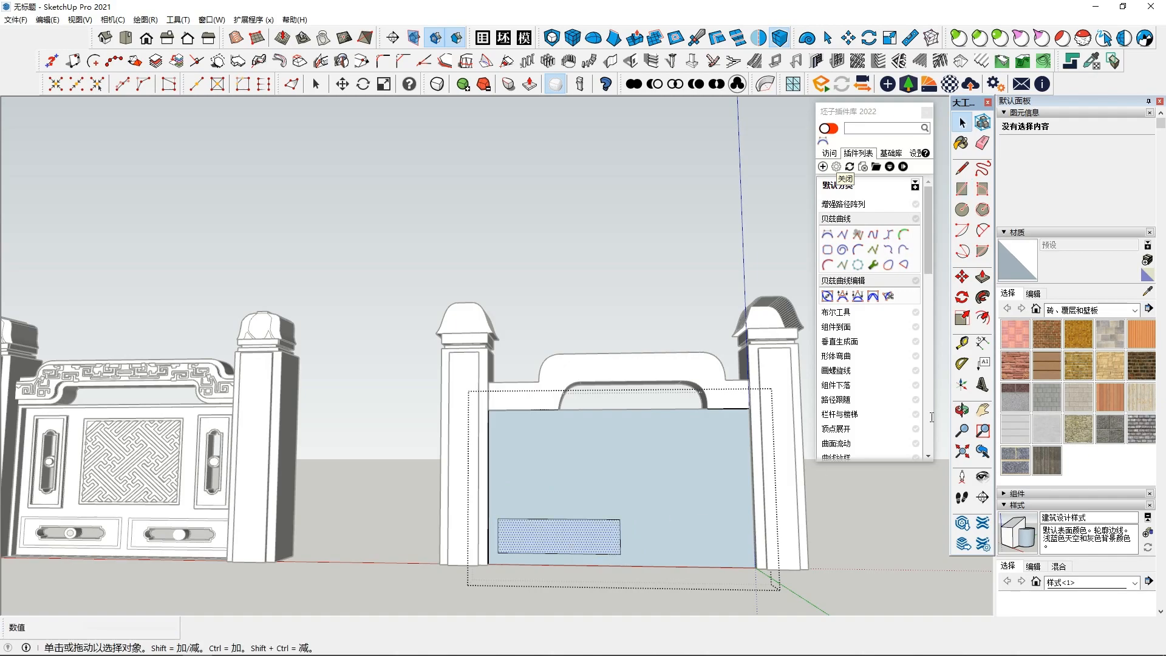
click(983, 318)
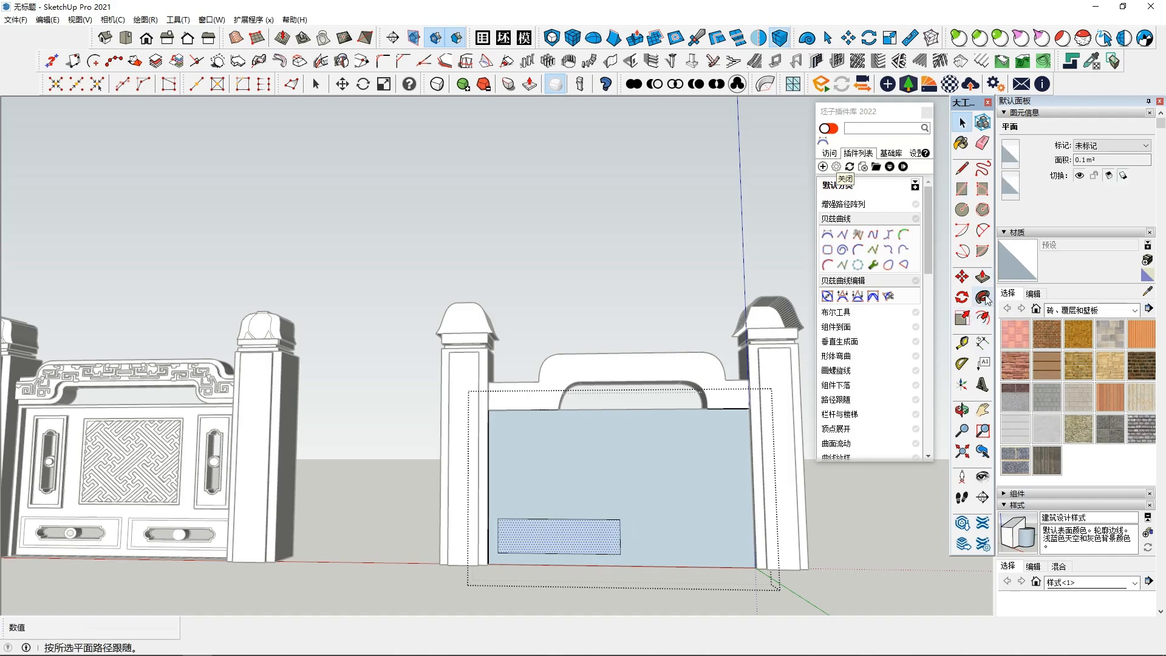
click(560, 520)
click(556, 528)
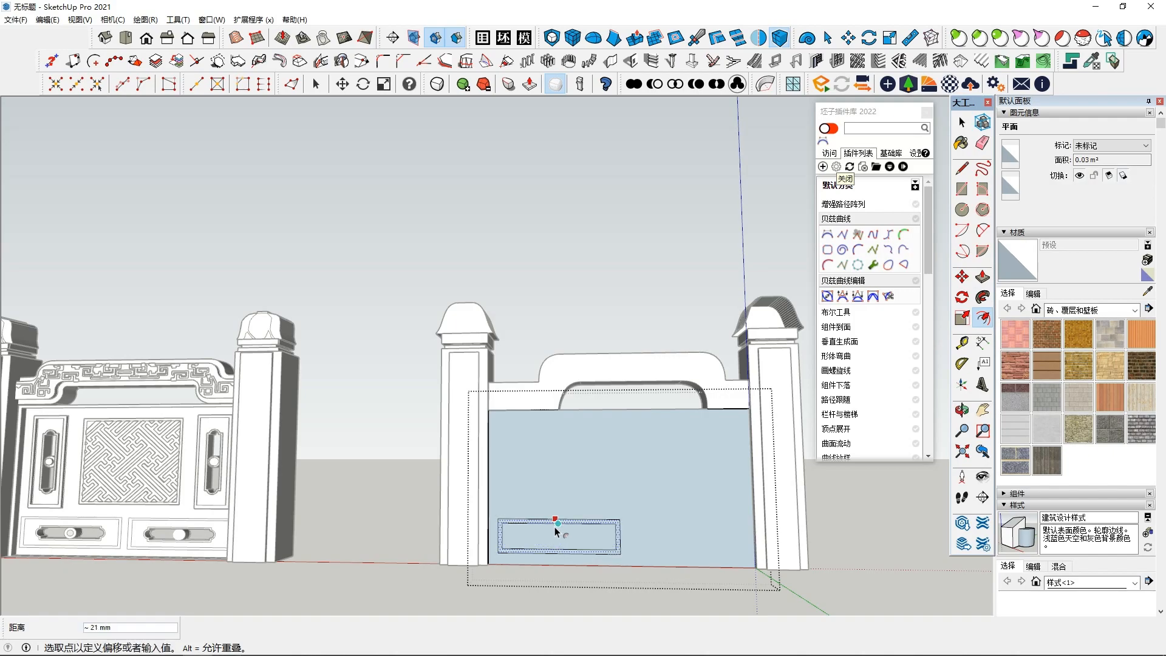
scroll(555, 530, up, 2)
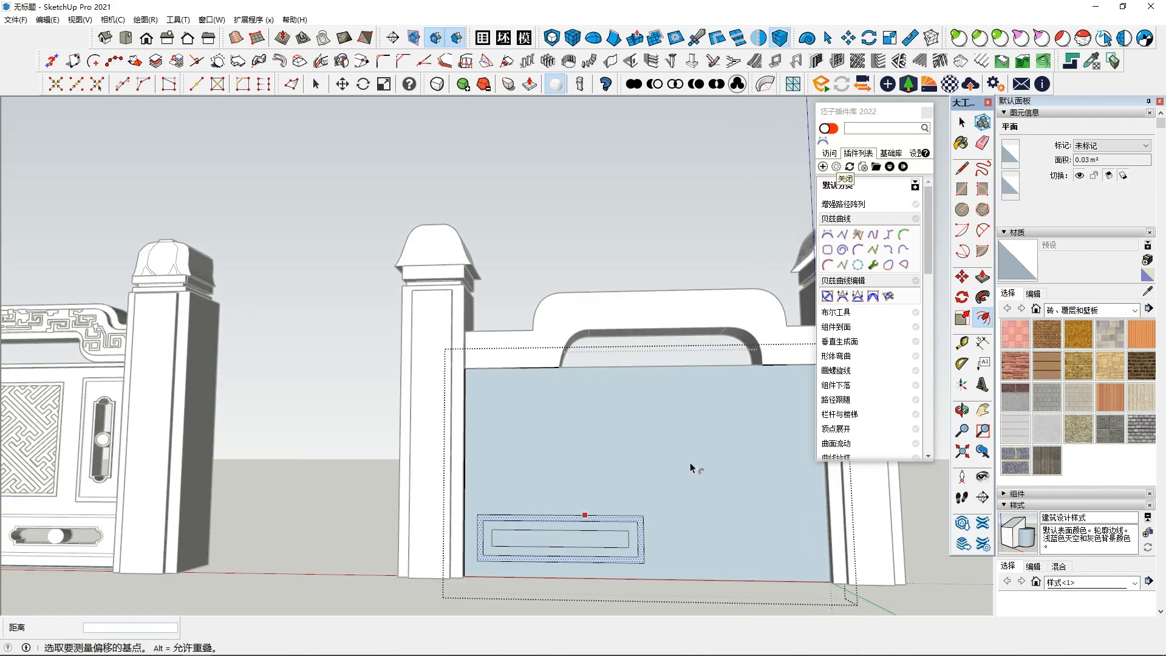
- Scale the innermost rectangle's face to about 0.91 of its length along the red axis
key(space)
click(577, 542)
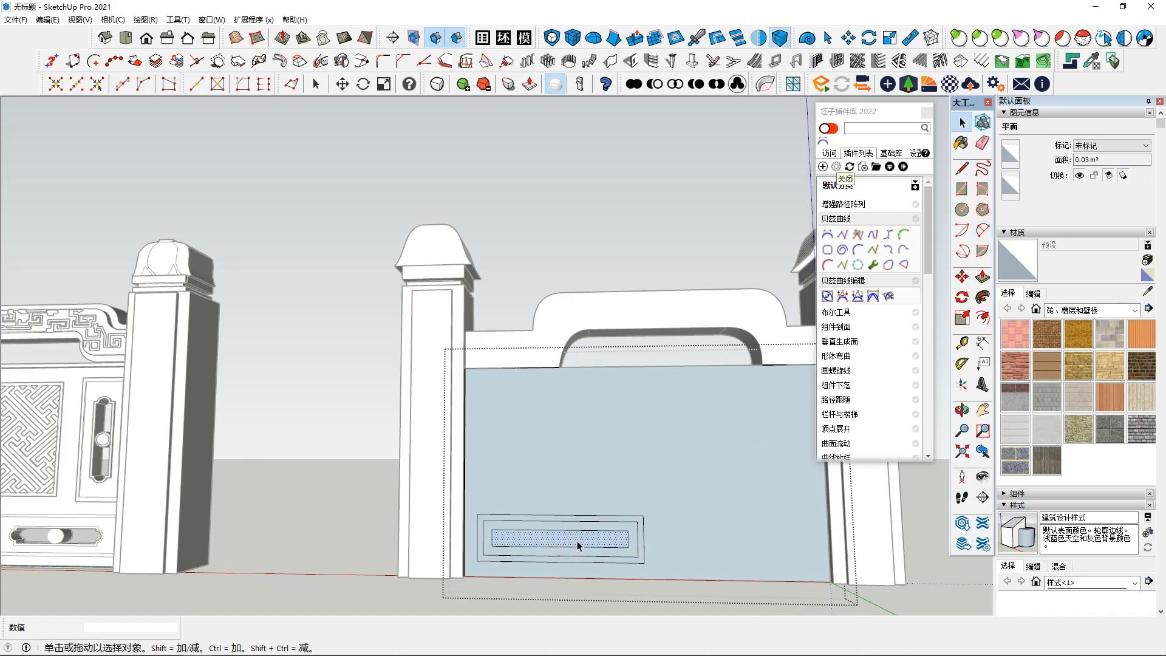
click(962, 319)
drag(629, 539, 621, 540)
- Draw outward arcs about 29 mm high on both short ends of the innermost rectangle and delete the straight end edges to form a rounded slot
click(982, 230)
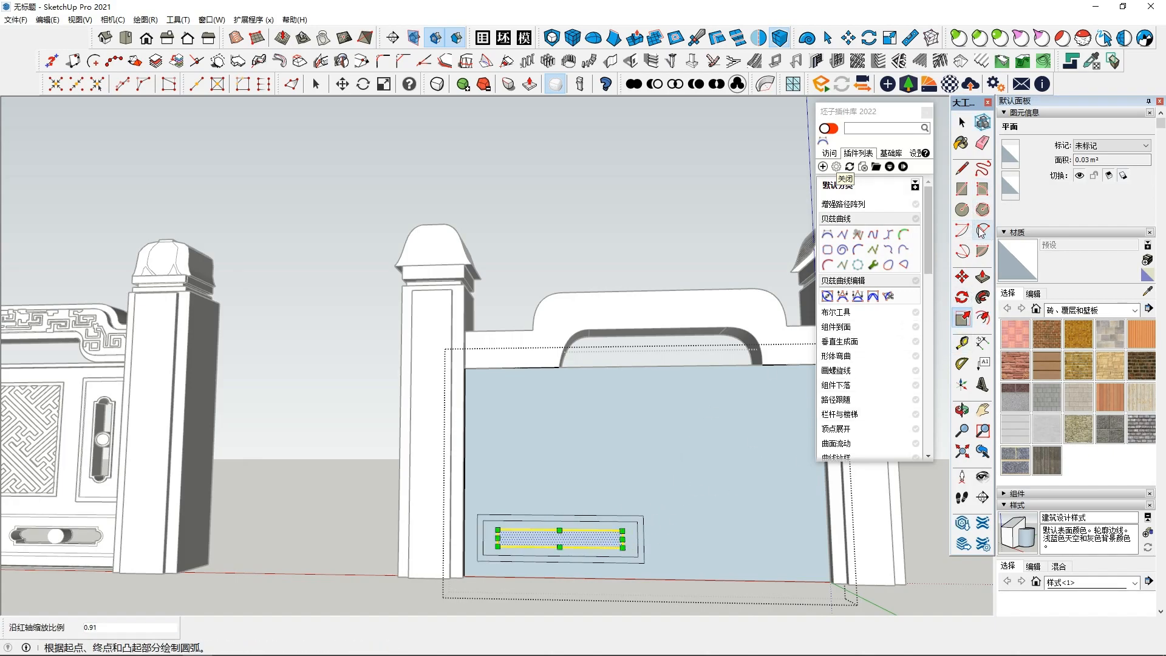
scroll(483, 542, up, 2)
click(499, 540)
click(500, 562)
click(491, 550)
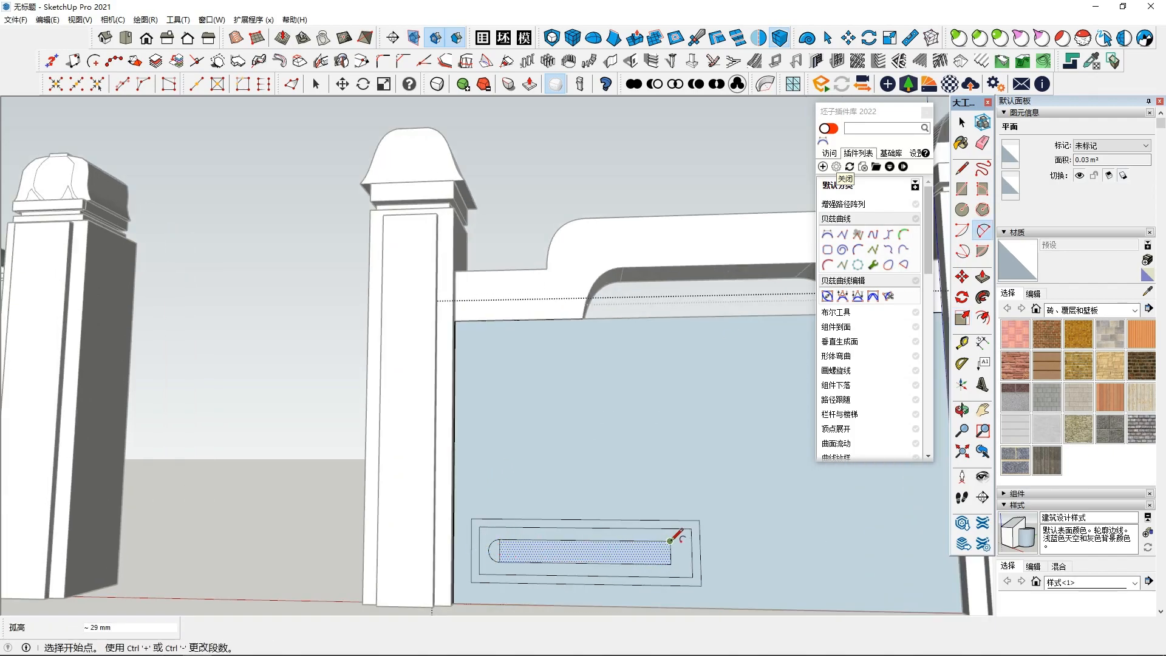
click(671, 540)
click(670, 562)
click(681, 551)
key(space)
click(671, 555)
key(Delete)
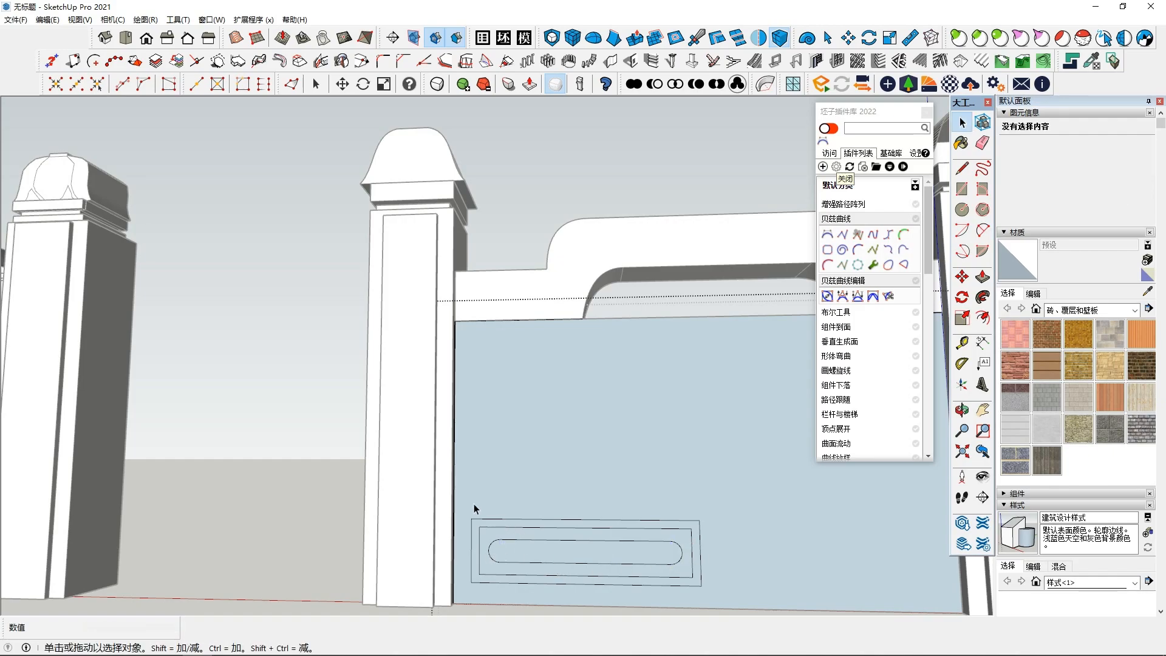
- Select the whole lower-left frame with its slot and scale its height upward by about 1.27
drag(746, 586, 748, 599)
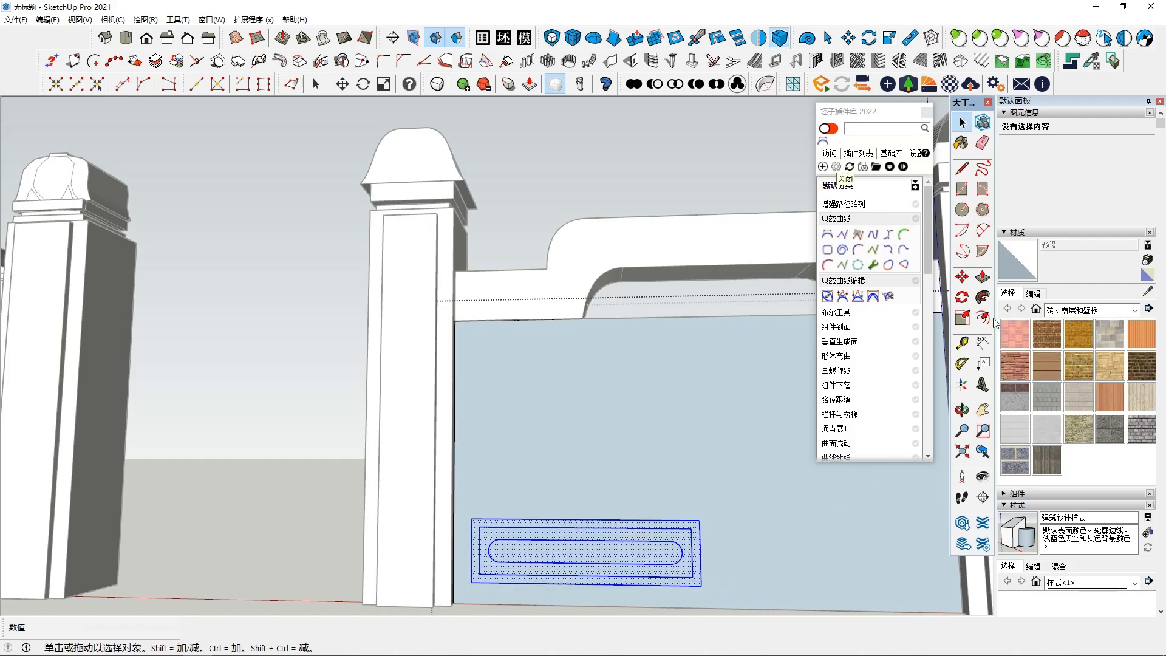
key(s)
drag(583, 520, 590, 502)
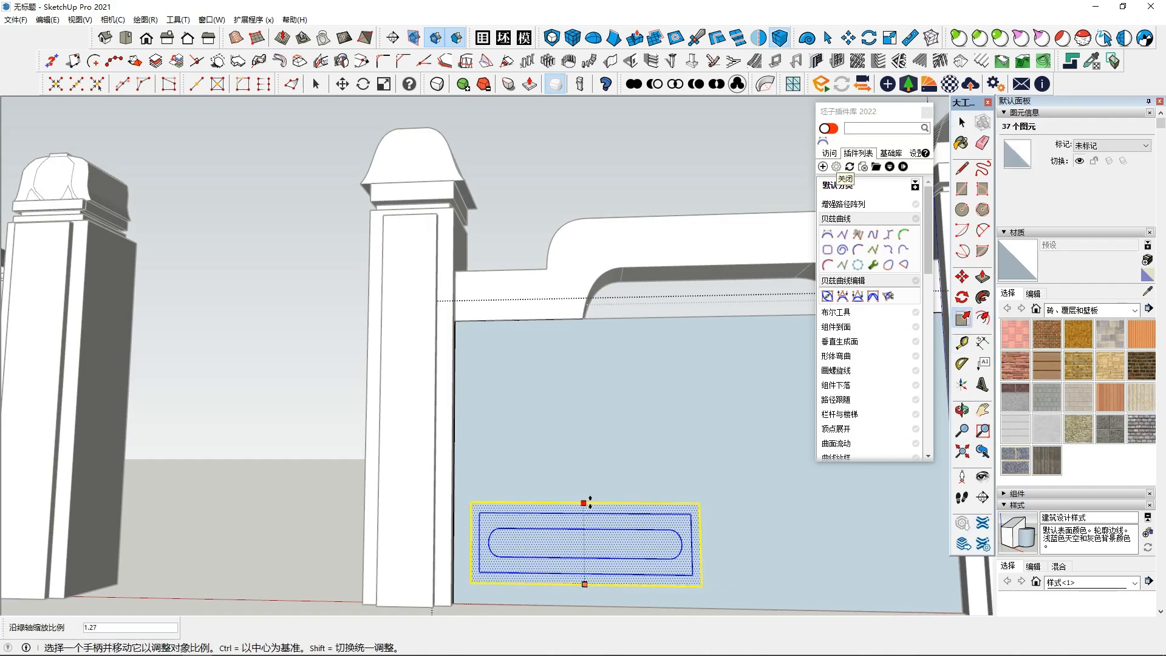
- Copy the lower-left slotted frame about 620 mm along the red axis to the panel's lower-right part
click(962, 277)
key(ctrl)
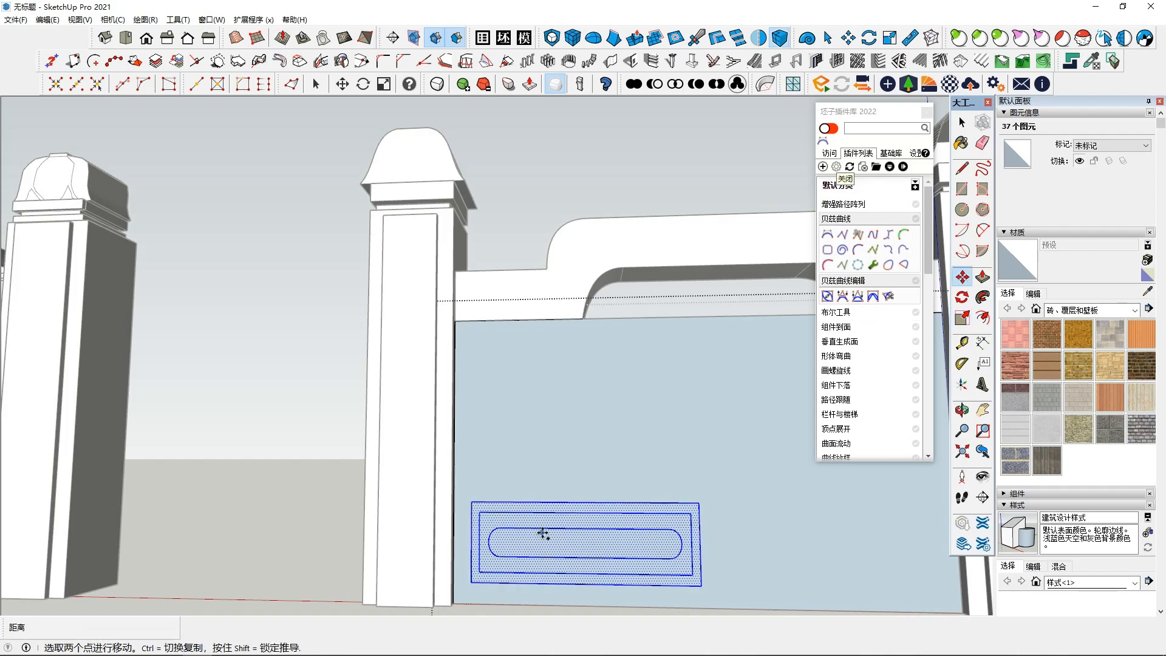
click(541, 532)
shift+middle_drag(770, 528, 484, 528)
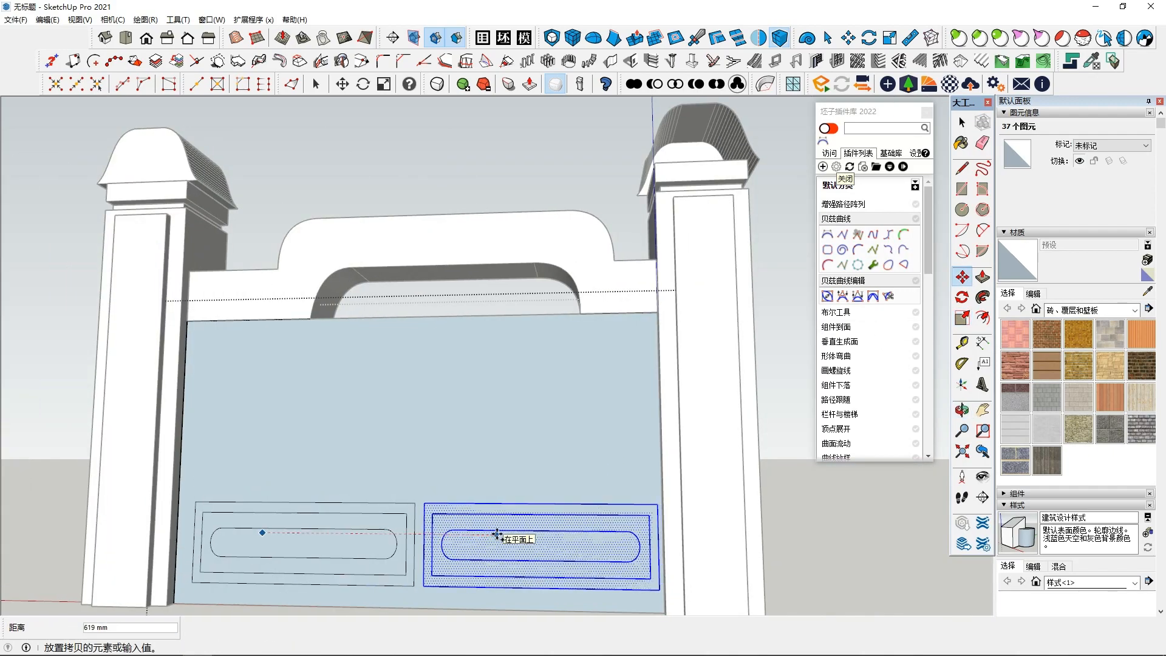
click(494, 534)
key(space)
- Move the lower-left slotted frame about 25 mm toward the left post
click(322, 545)
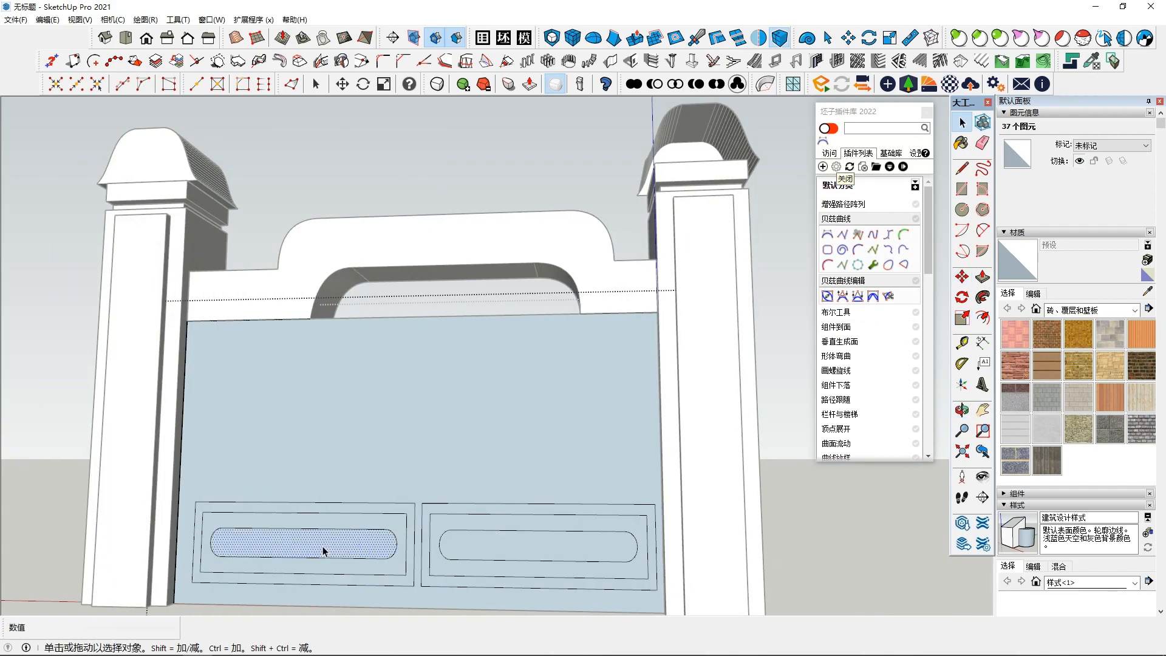
drag(412, 608, 420, 592)
key(m)
click(318, 552)
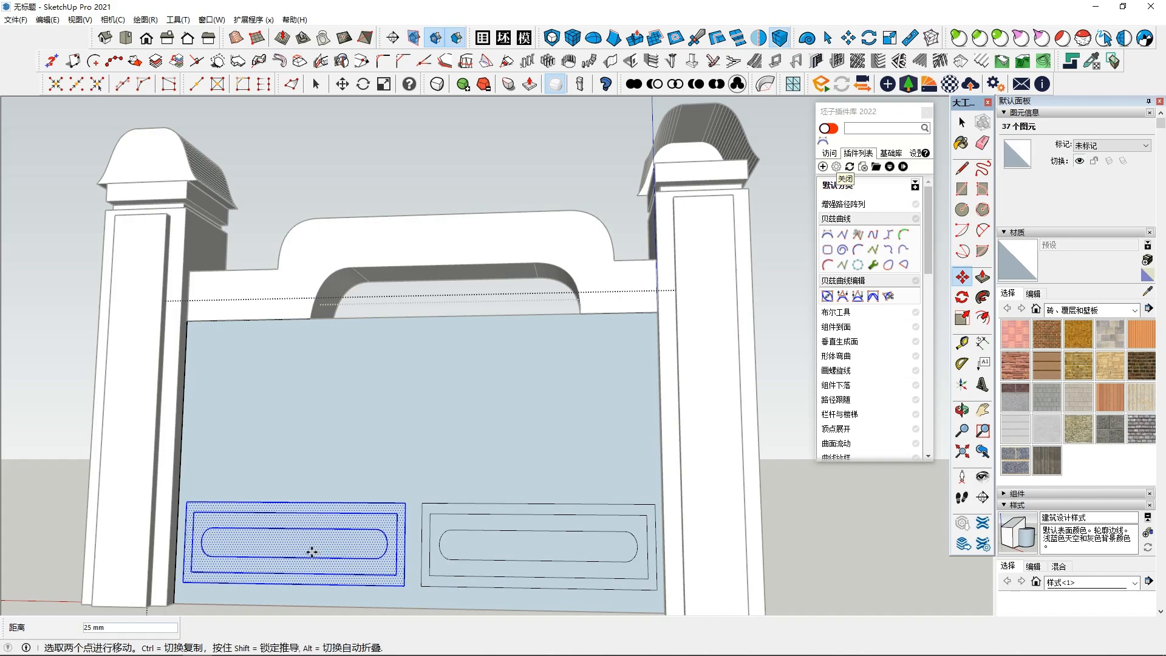
click(312, 551)
- Push/pull the lower-left slot through the panel's thickness and delete the leftover face to leave an open hole
scroll(312, 548, down, 3)
middle_drag(333, 534, 543, 476)
scroll(490, 509, down, 5)
scroll(555, 522, up, 1)
scroll(554, 521, down, 1)
scroll(544, 497, up, 1)
scroll(544, 498, down, 1)
key(space)
scroll(551, 483, up, 2)
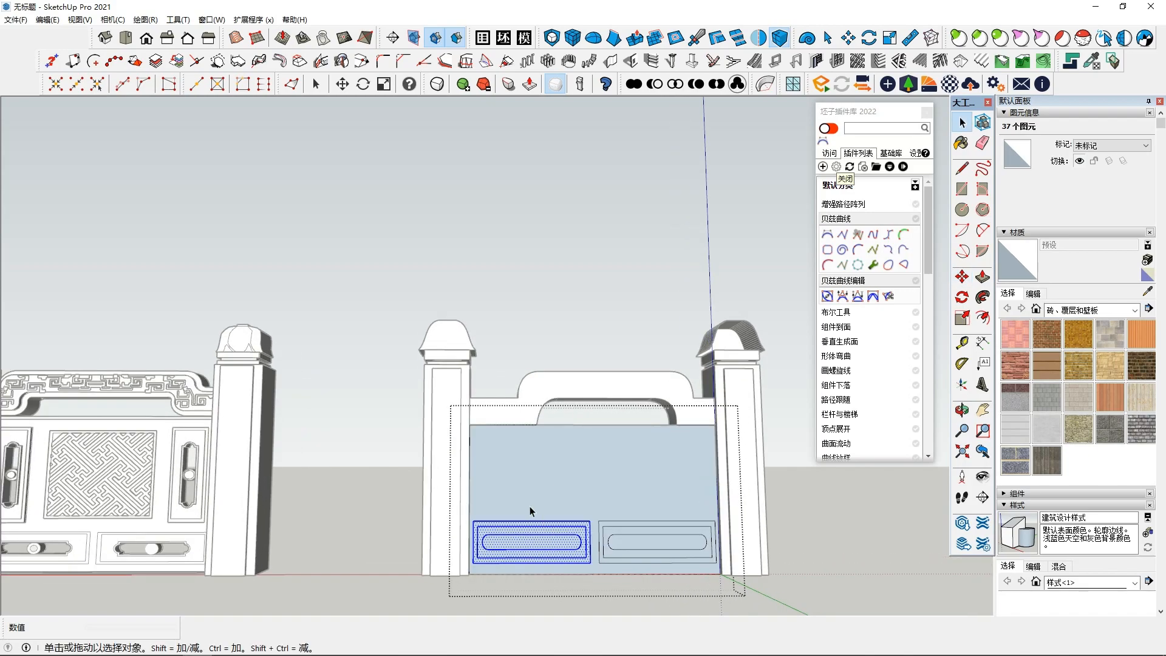
scroll(531, 508, up, 1)
click(538, 545)
scroll(544, 541, up, 2)
key(p)
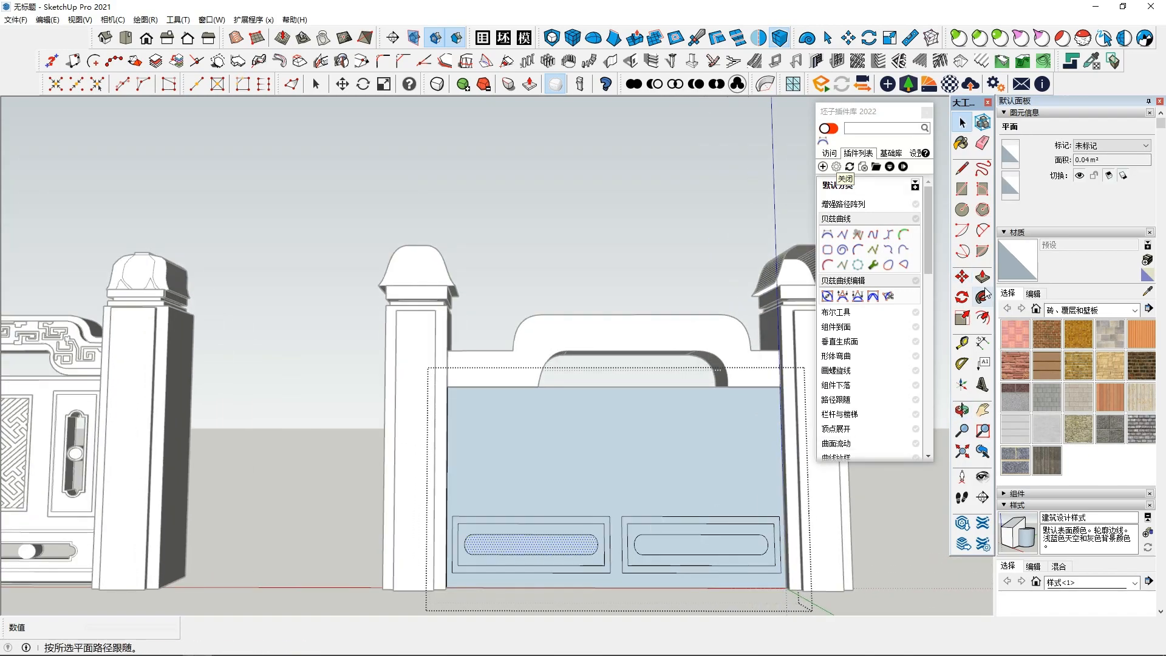
middle_drag(575, 468, 533, 554)
drag(534, 539, 518, 536)
middle_drag(518, 536, 340, 419)
click(566, 427)
middle_drag(468, 476, 479, 442)
key(Delete)
- Push/pull the lower-right slot's face back through the panel to cut a matching opening
click(563, 466)
middle_drag(563, 466, 354, 427)
middle_drag(504, 419, 945, 289)
click(556, 480)
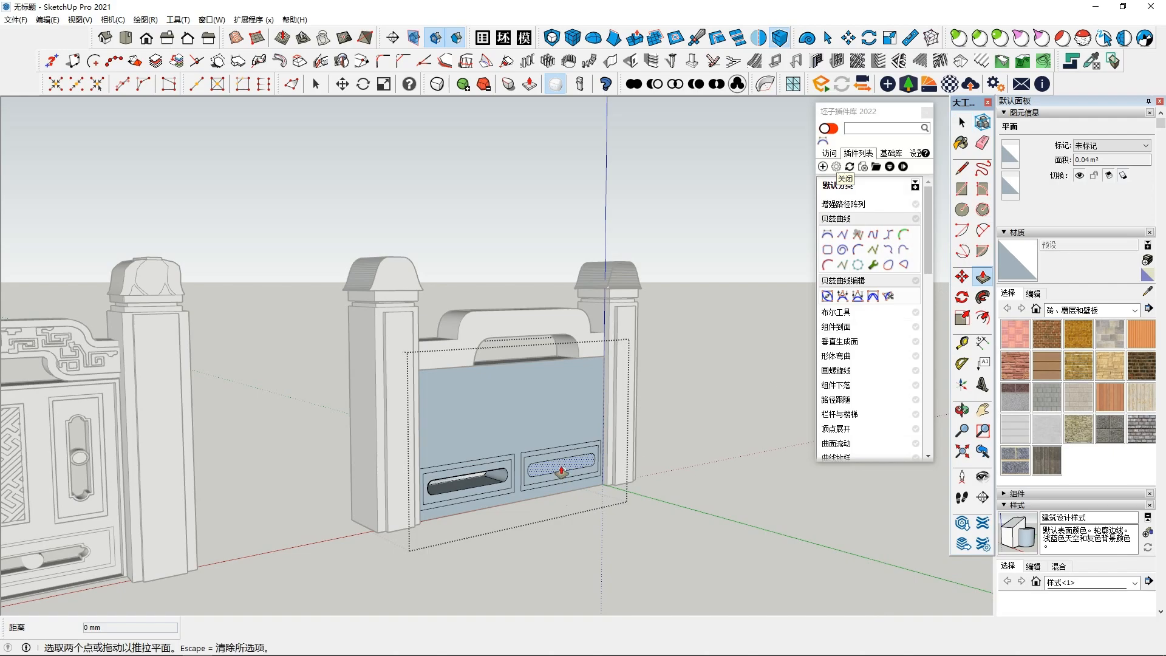
middle_drag(392, 470, 438, 419)
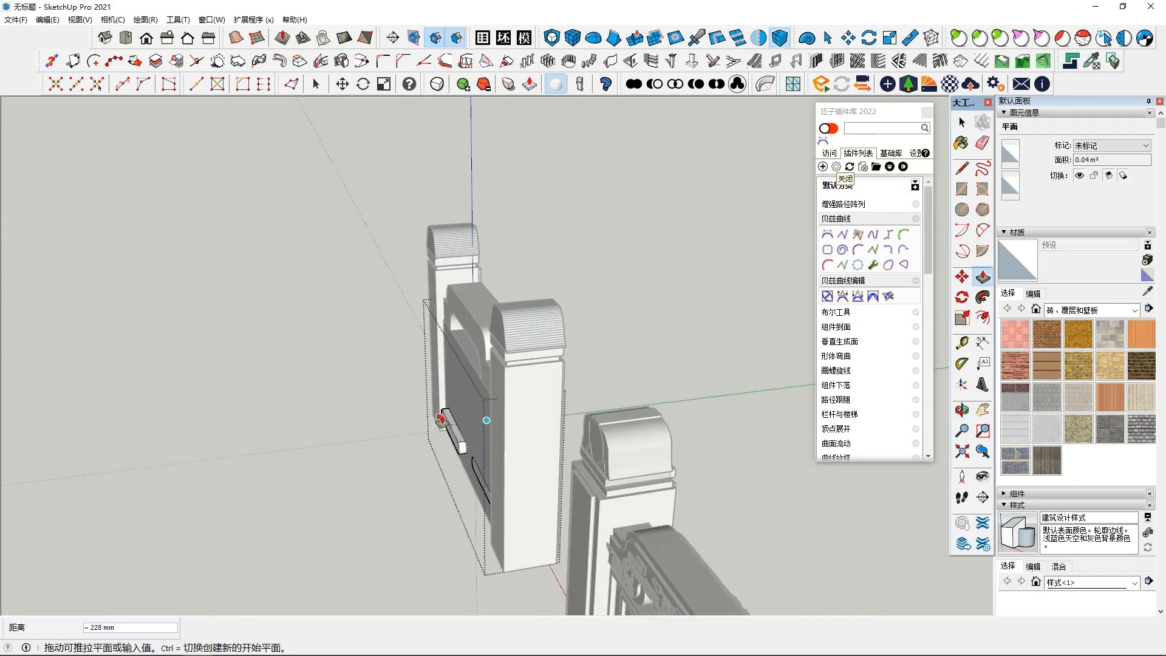
middle_drag(753, 485, 407, 406)
key(space)
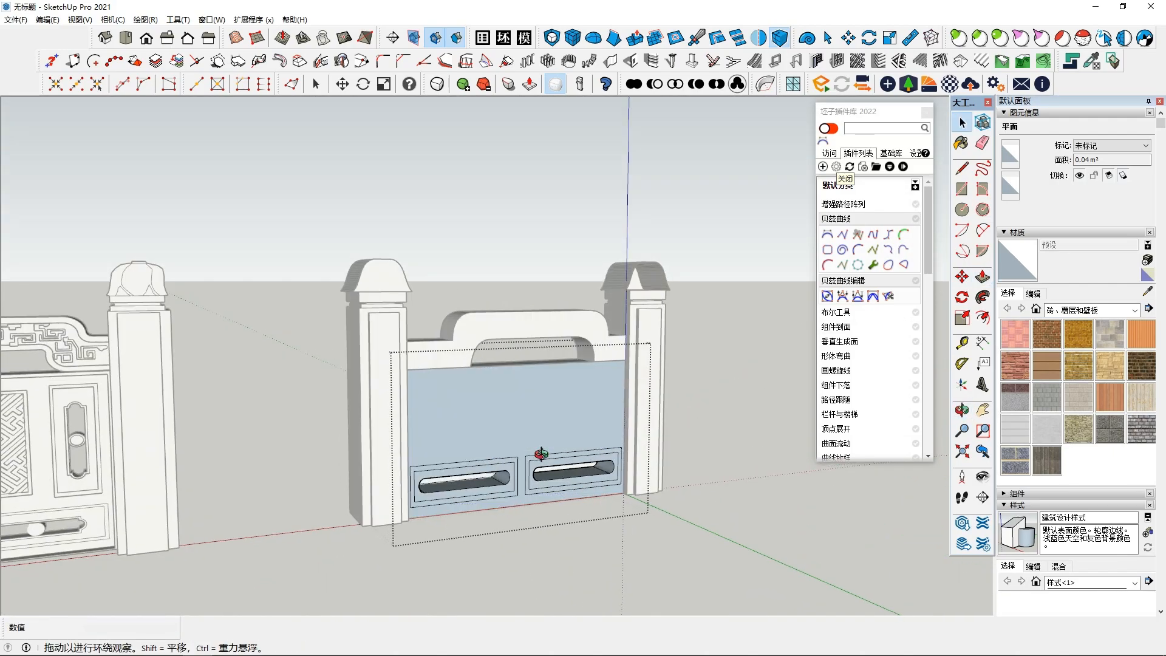
middle_drag(580, 489, 437, 360)
click(437, 360)
- Draw an upright rectangle on the panel's upper-left part, above the lower-left slotted frame
middle_drag(461, 399, 519, 443)
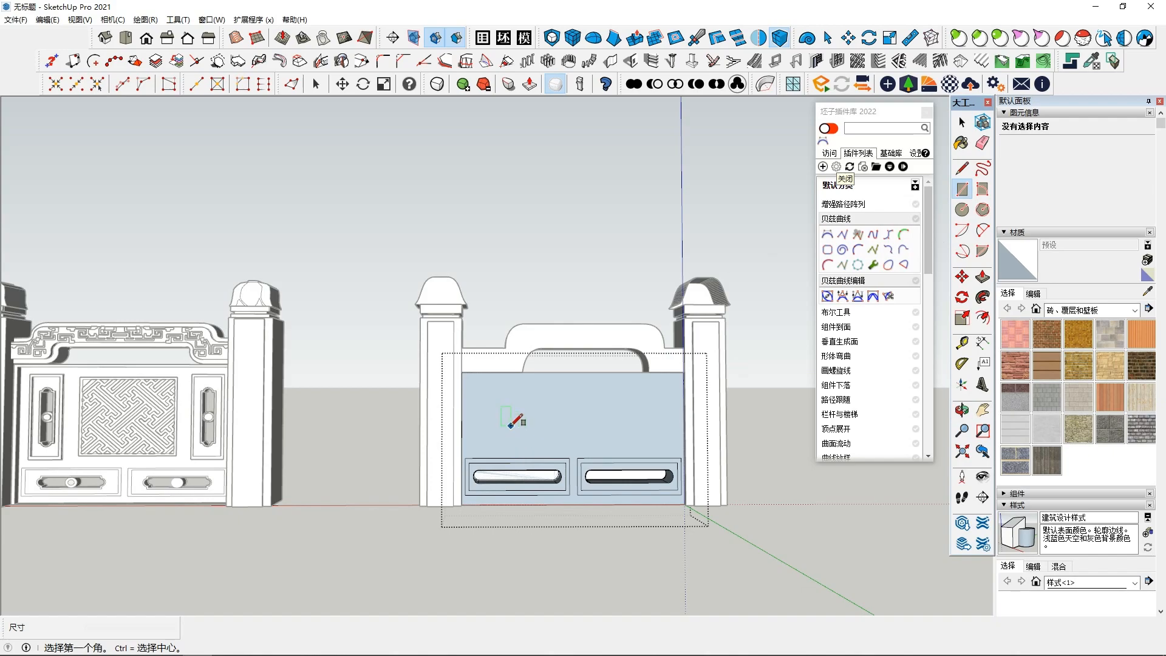
scroll(484, 391, up, 2)
click(473, 378)
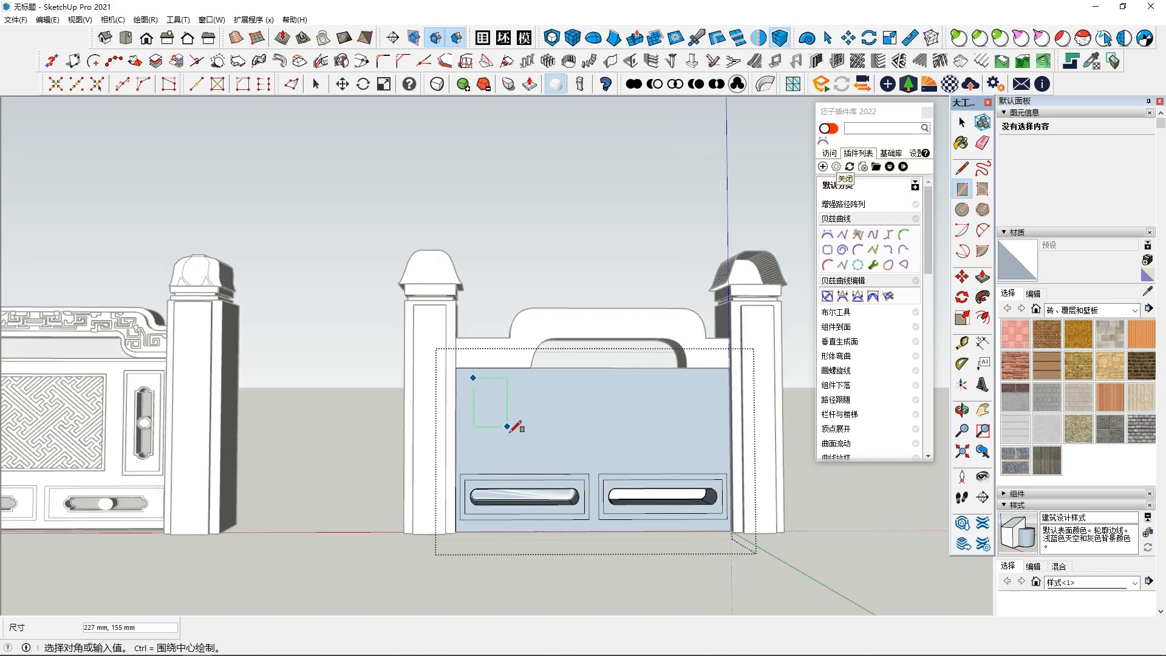
click(516, 465)
- Offset the upright rectangle inward twice, the first time by about 34 mm, to form nested frames
key(space)
click(503, 426)
key(m)
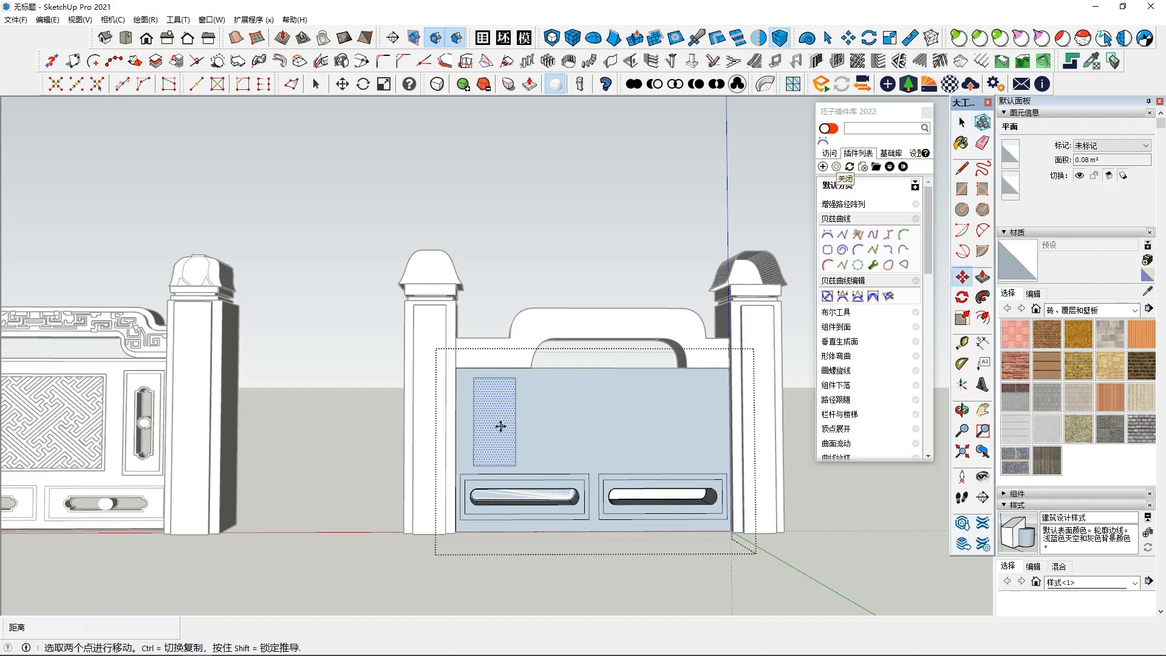
click(983, 317)
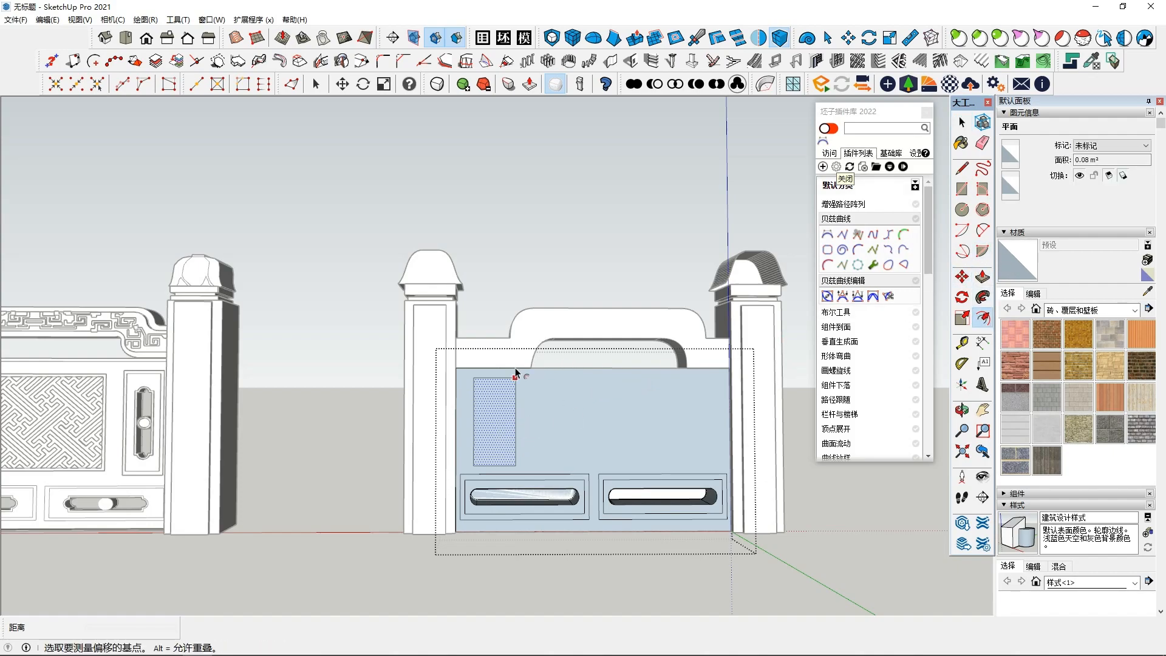
click(491, 387)
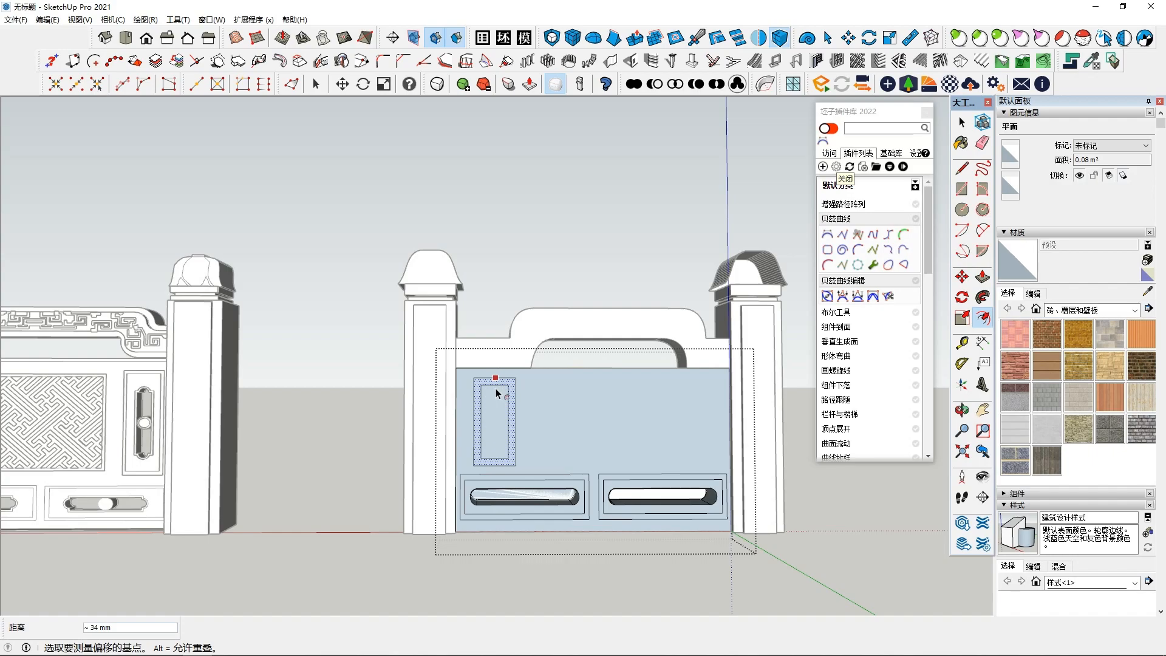
click(503, 397)
scroll(503, 396, up, 5)
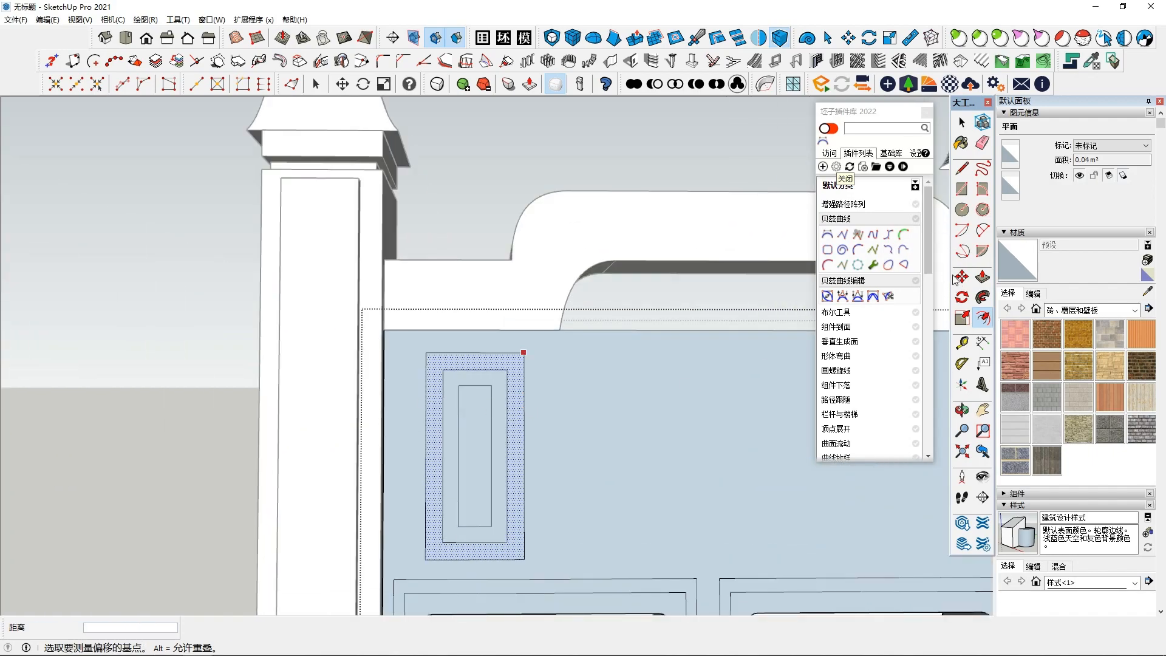
- Draw outward arcs about 17 mm high on the innermost upright rectangle's top and bottom ends and delete the straight end edges
click(983, 232)
scroll(512, 350, up, 1)
click(445, 394)
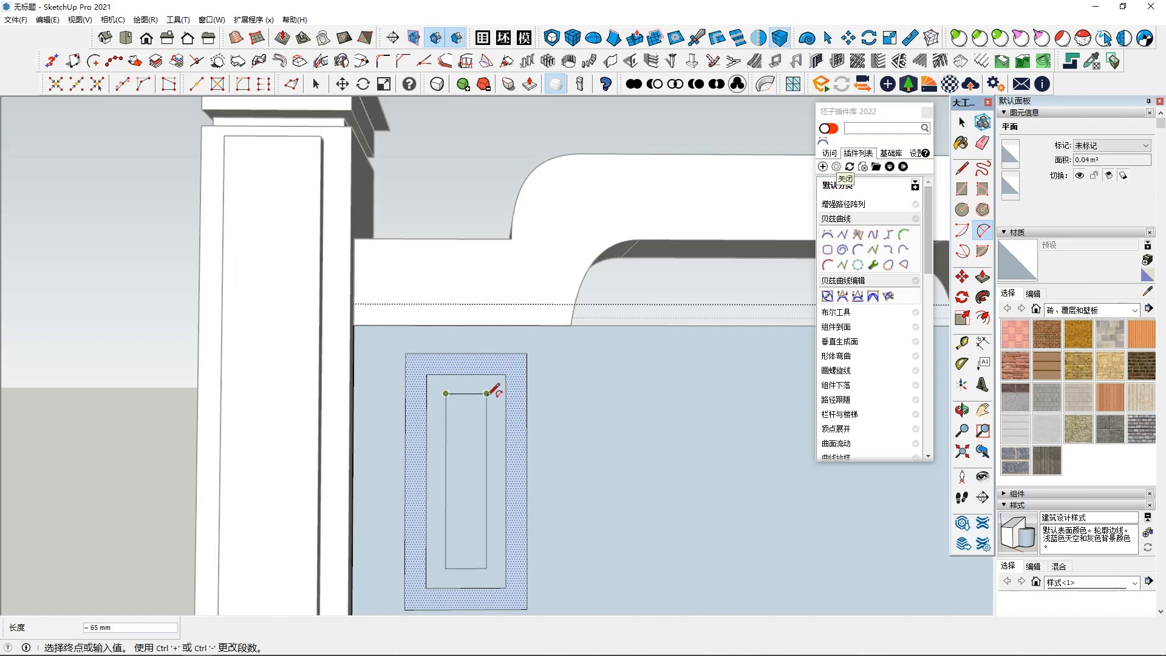
click(487, 394)
click(471, 382)
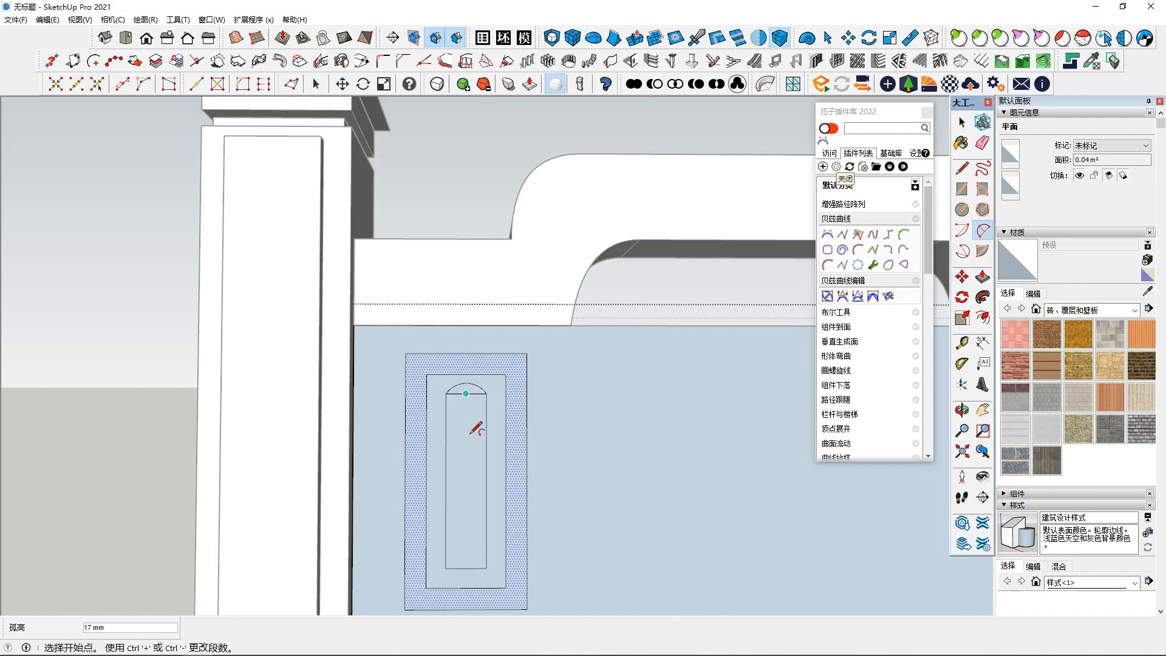
click(446, 569)
click(487, 568)
click(471, 579)
key(space)
click(473, 569)
key(Delete)
click(460, 394)
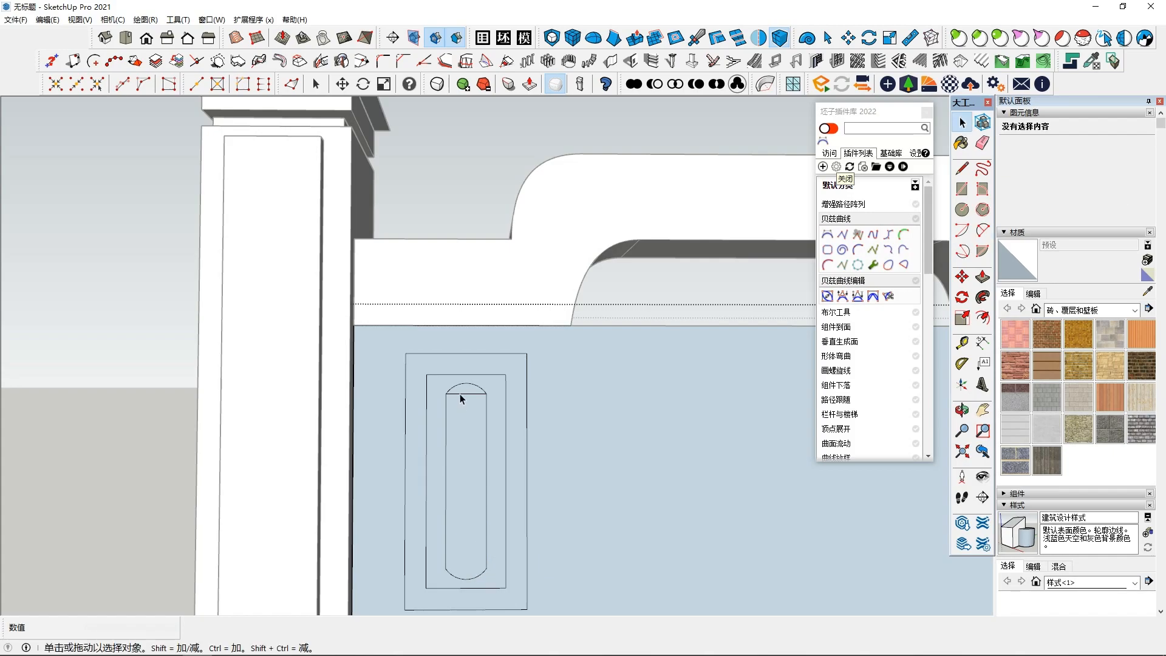
key(Delete)
- Copy the whole upright slotted frame along the red axis to the panel's upper-right part, beside the right post
scroll(497, 476, down, 4)
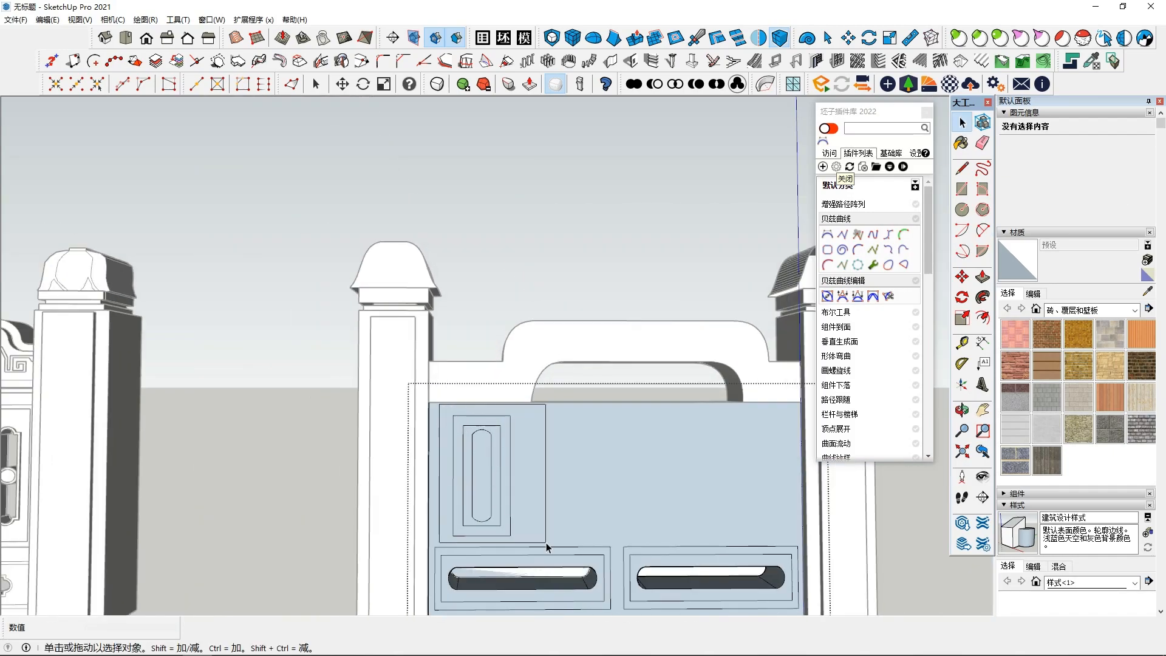
drag(547, 547, 547, 547)
key(m)
click(479, 468)
key(ctrl)
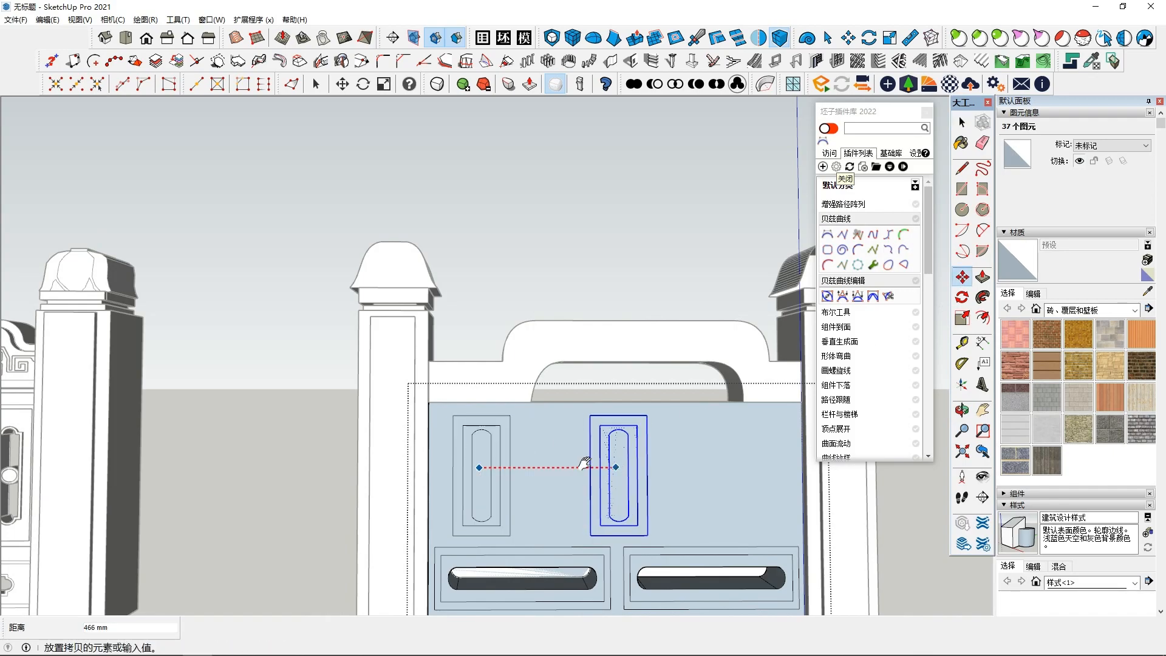
shift+middle_drag(604, 462, 503, 463)
click(647, 464)
- Push/pull both upright slots 186 mm through the infill panel to cut them open
key(space)
scroll(537, 493, down, 3)
click(448, 486)
middle_drag(448, 486, 637, 541)
click(982, 277)
middle_drag(541, 452, 586, 517)
click(476, 502)
middle_drag(334, 487, 465, 413)
click(493, 445)
middle_drag(557, 465, 495, 457)
scroll(496, 457, down, 3)
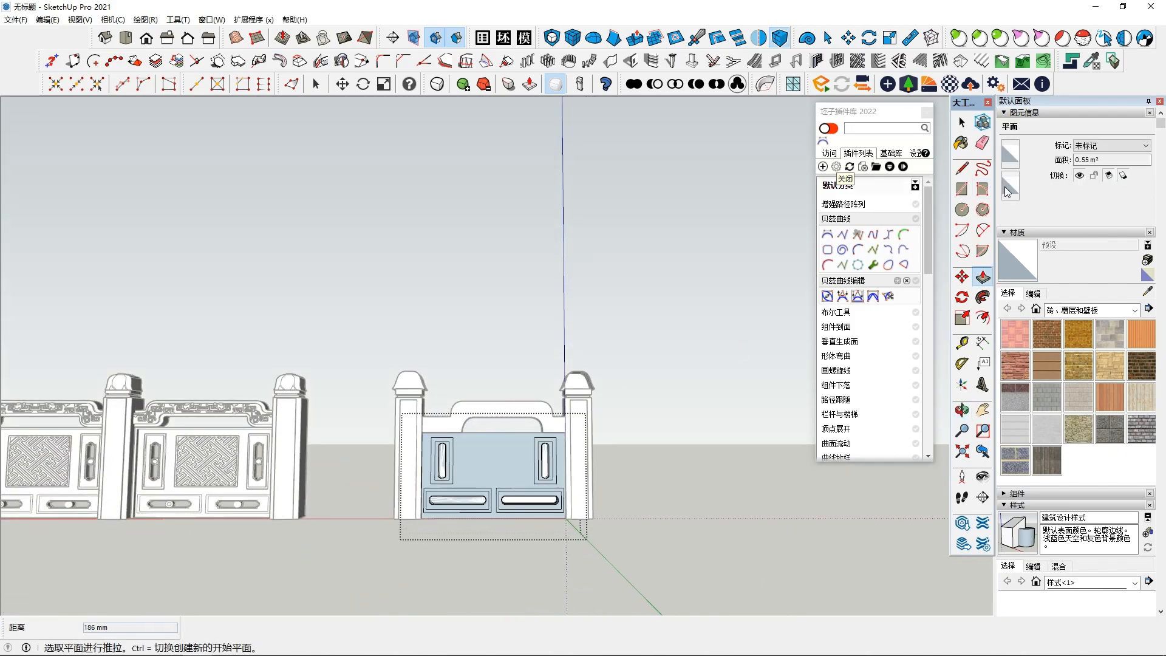
- Draw a rectangle for the central field on the infill panel between the two upright slots
key(r)
scroll(535, 467, up, 3)
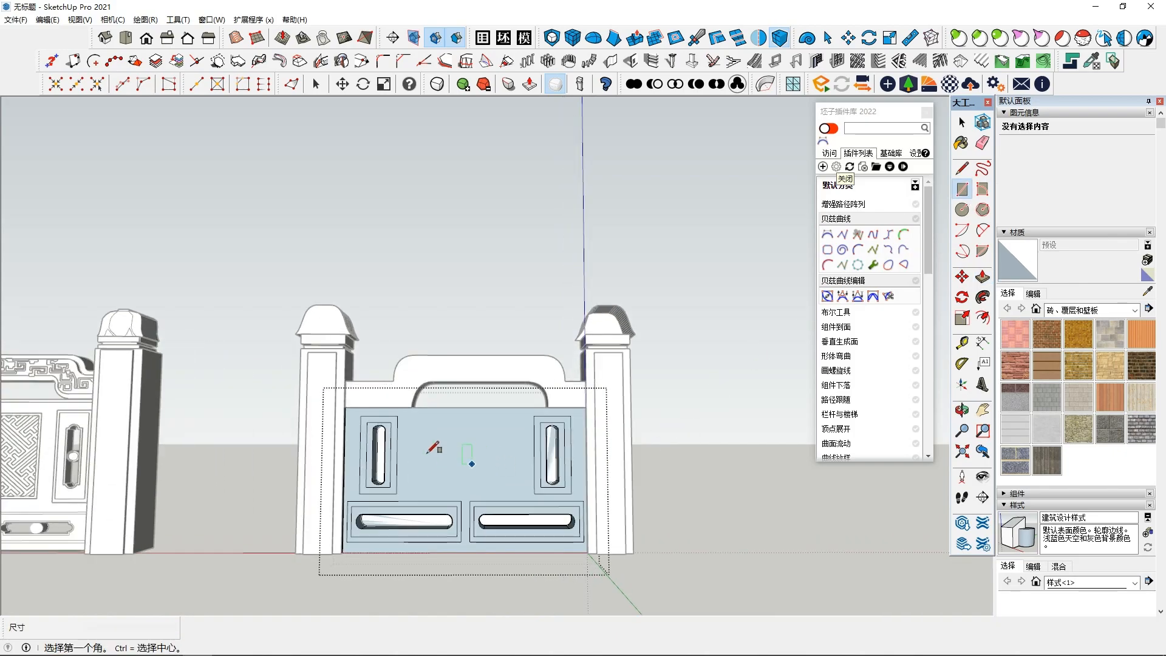
click(417, 423)
click(513, 486)
key(space)
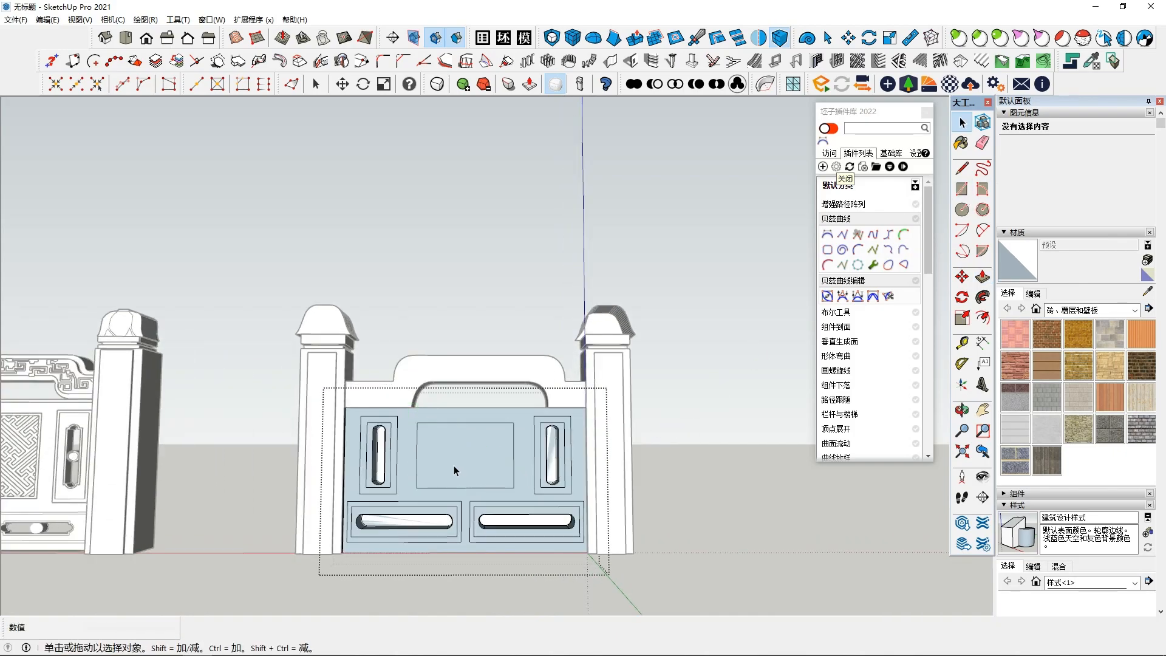
scroll(458, 466, up, 4)
click(582, 475)
scroll(584, 476, down, 3)
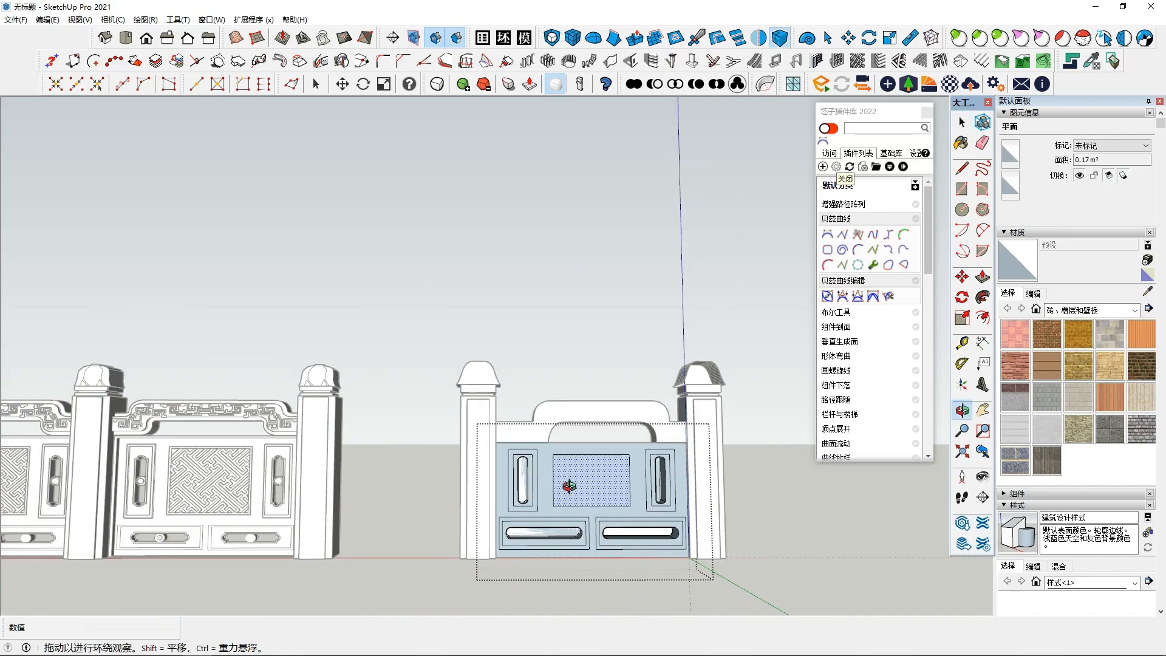
- Draw a diagonal line about 146 mm long across the upper-left corner of the central rectangle
scroll(572, 487, up, 4)
key(l)
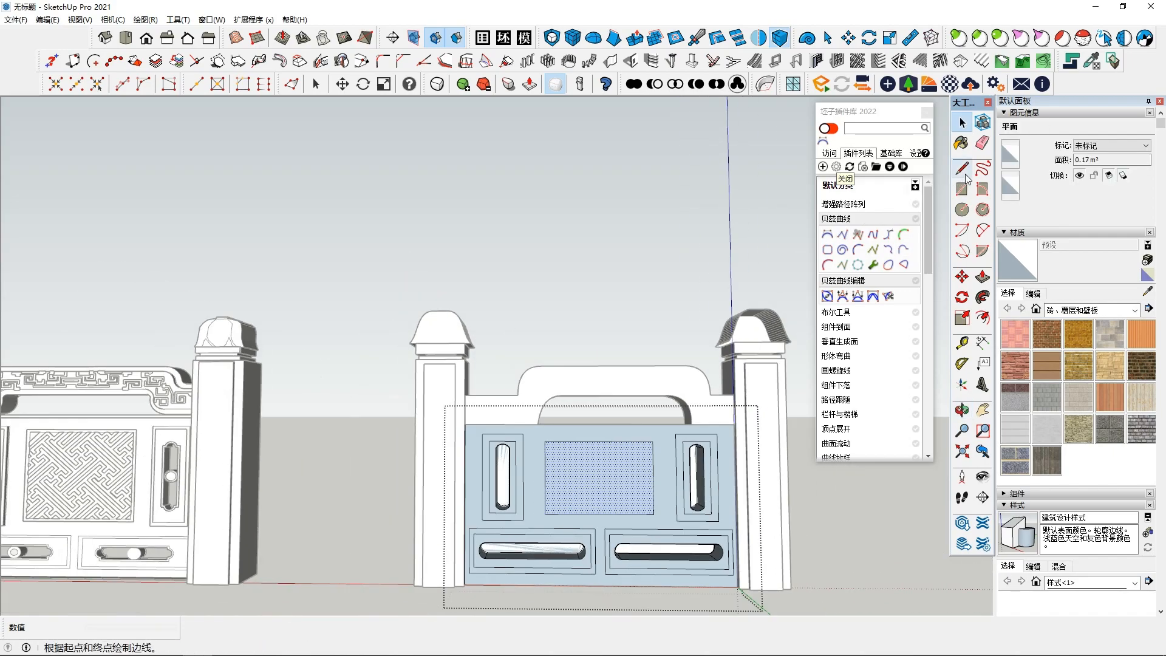
scroll(568, 463, up, 3)
click(507, 486)
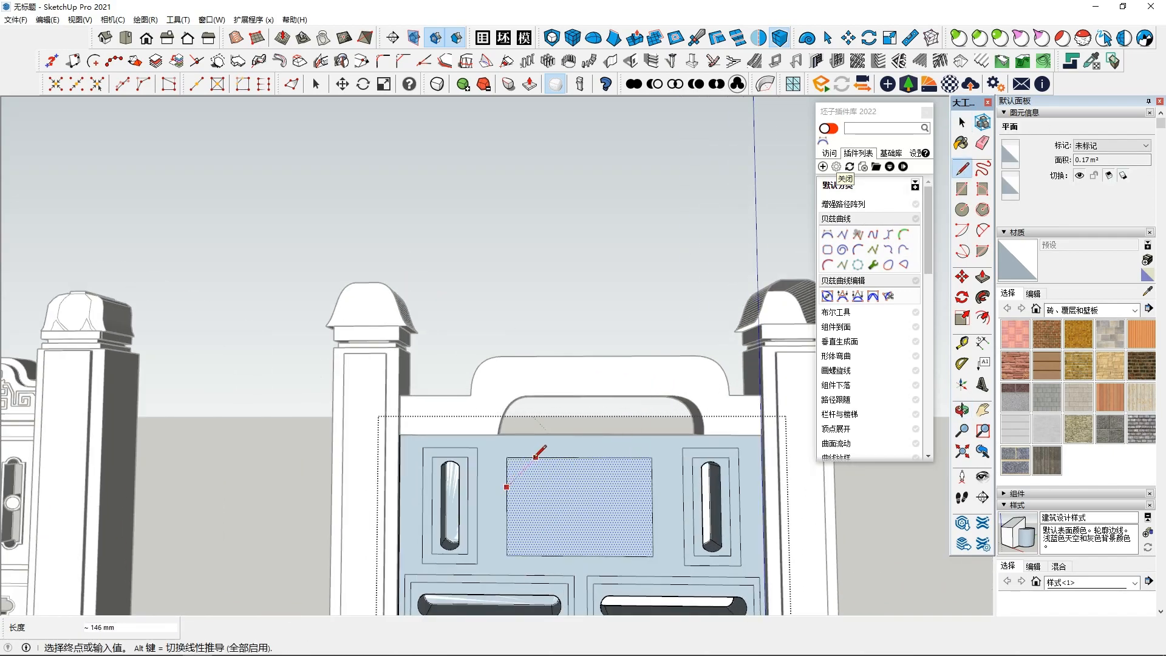
click(535, 457)
- Examine the fret pattern and its relief in the central panel of the reference balustrade
shift+middle_drag(484, 458, 268, 475)
scroll(779, 441, up, 2)
scroll(318, 366, up, 6)
middle_drag(385, 358, 357, 413)
scroll(692, 501, down, 3)
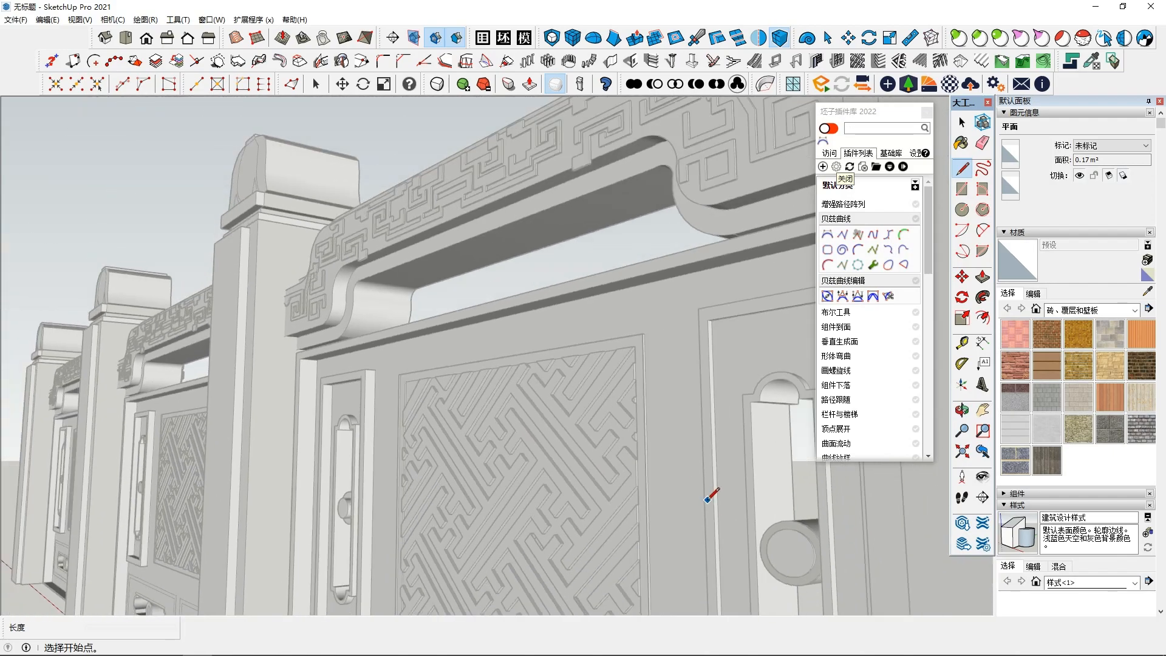
scroll(698, 500, down, 7)
middle_drag(666, 502, 631, 471)
scroll(589, 450, up, 2)
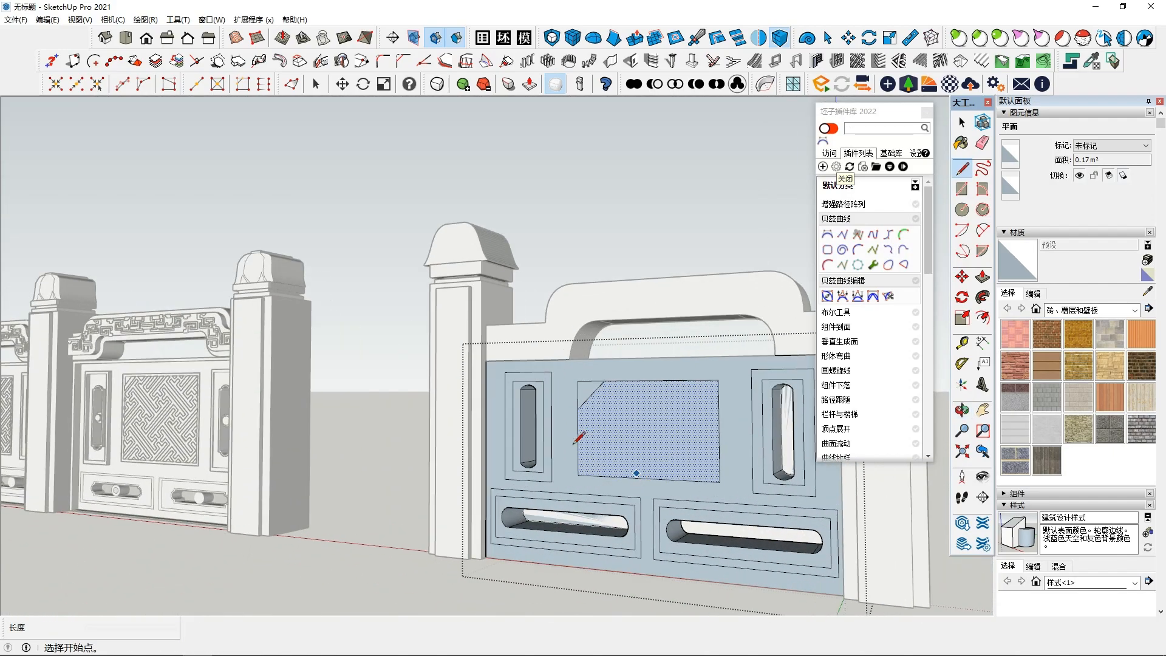
- Draw a hooked fret line beside the corner diagonal, plus a branch line from its long side parallel to the diagonal
scroll(592, 447, up, 3)
click(542, 406)
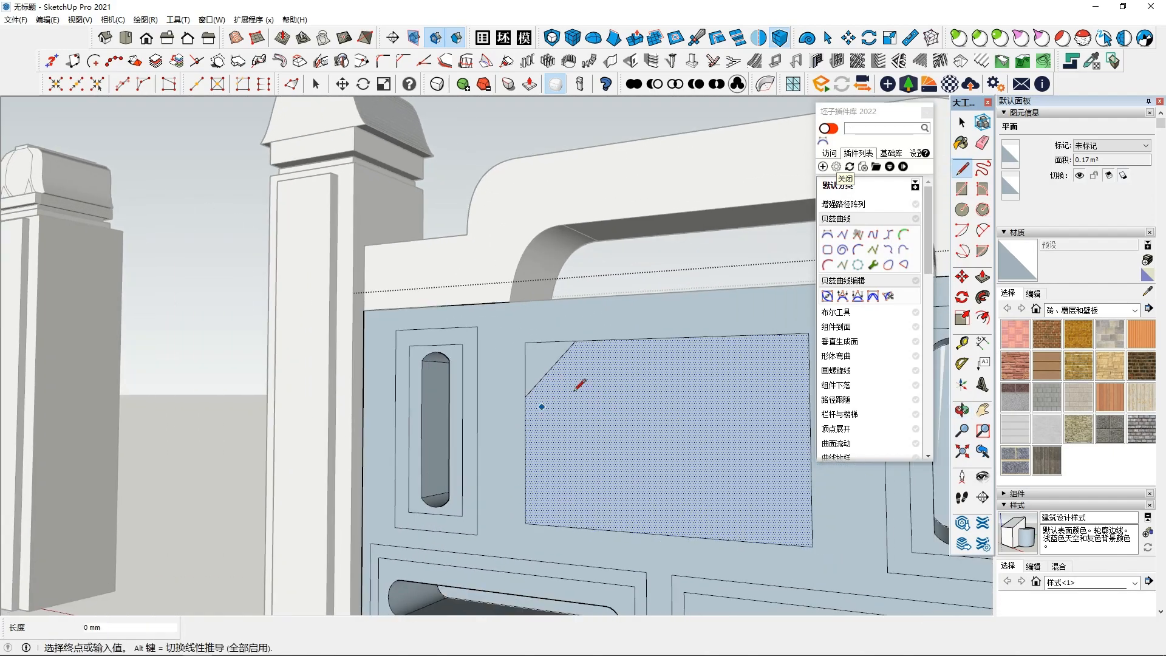
click(583, 363)
click(655, 437)
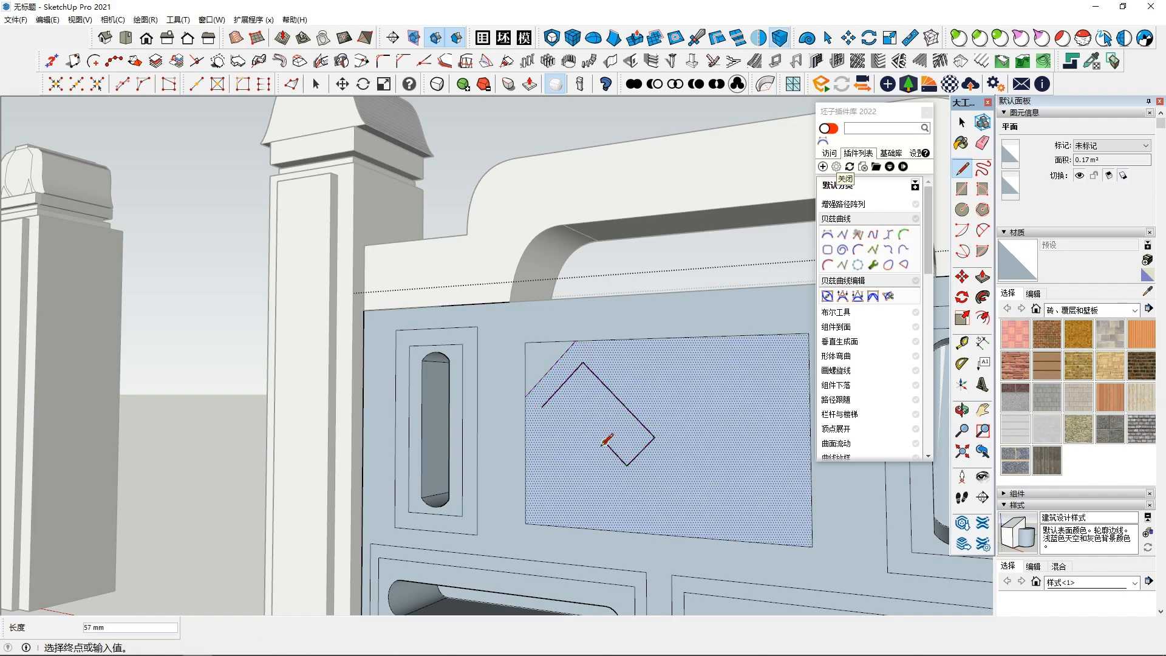
click(605, 387)
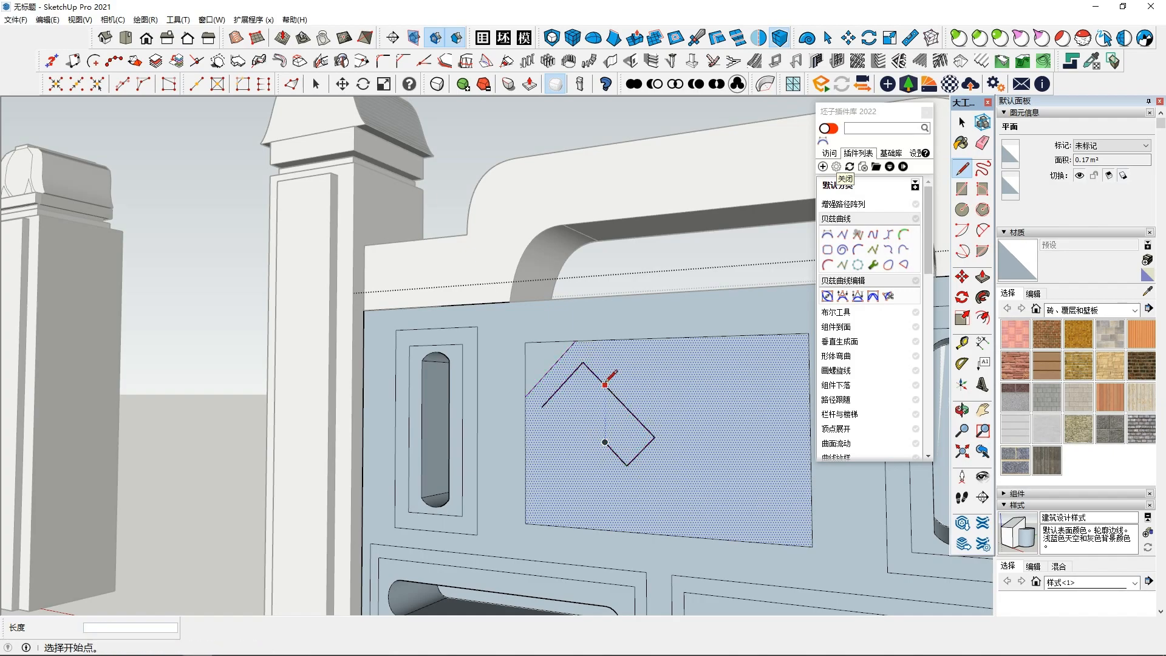
click(553, 439)
- Convert the corner diagonal into a solid bar with the pizitools line-to-column tool (线转柱体)
key(space)
click(559, 361)
scroll(883, 380, down, 5)
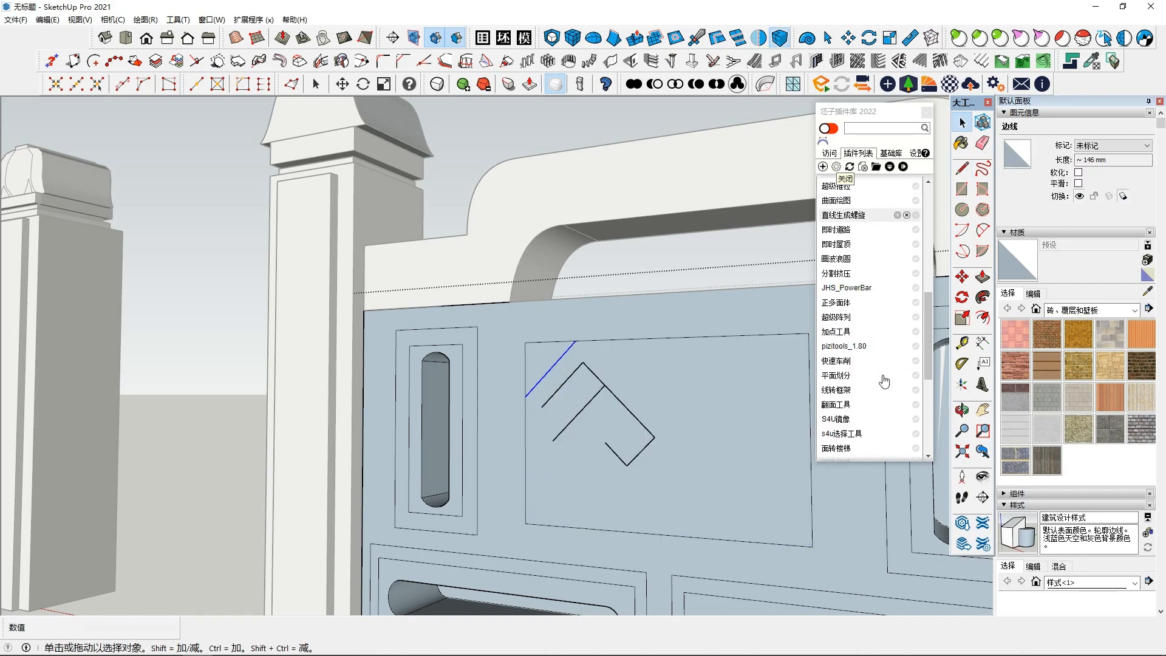
scroll(880, 380, up, 6)
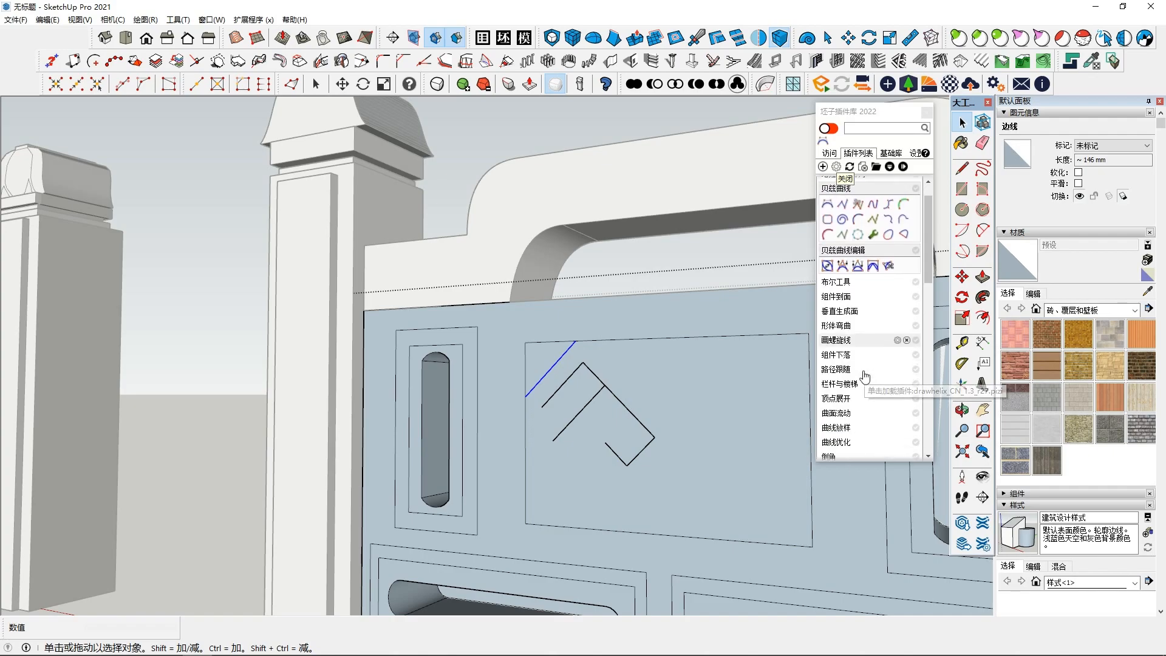
scroll(866, 376, down, 8)
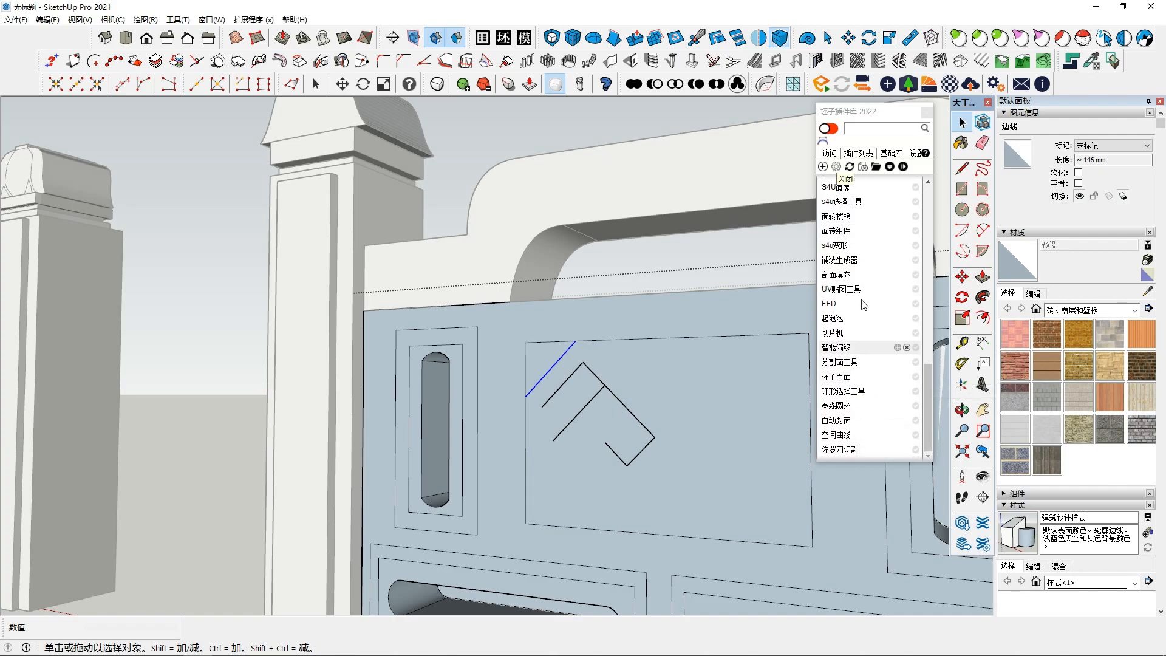
scroll(863, 314, up, 3)
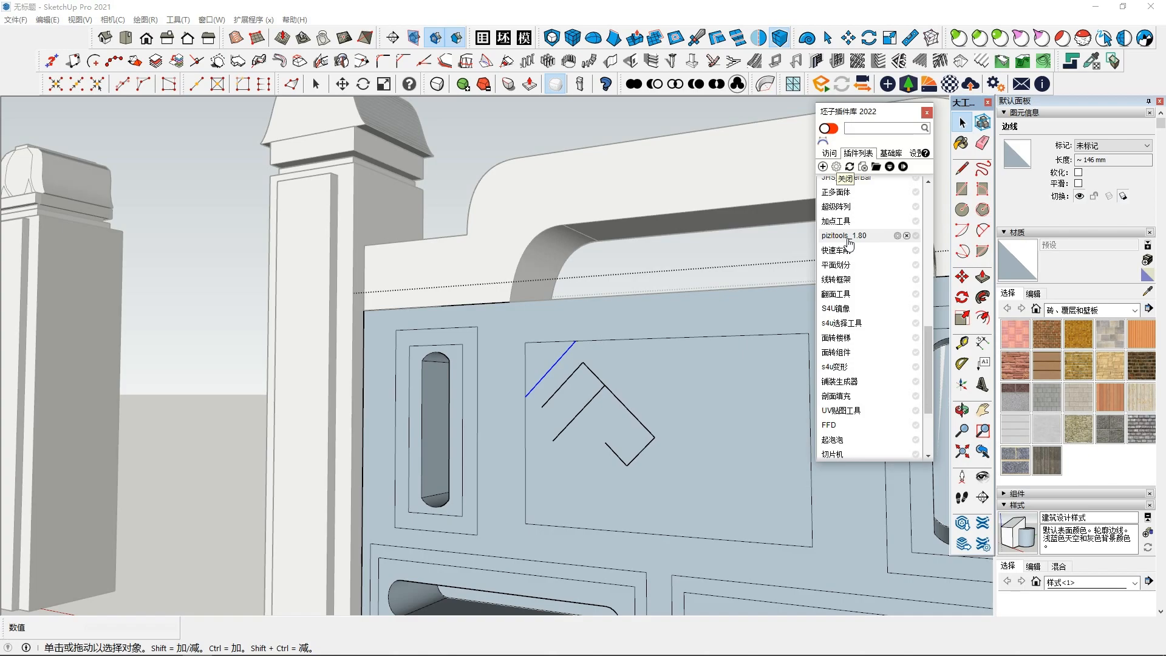
click(849, 240)
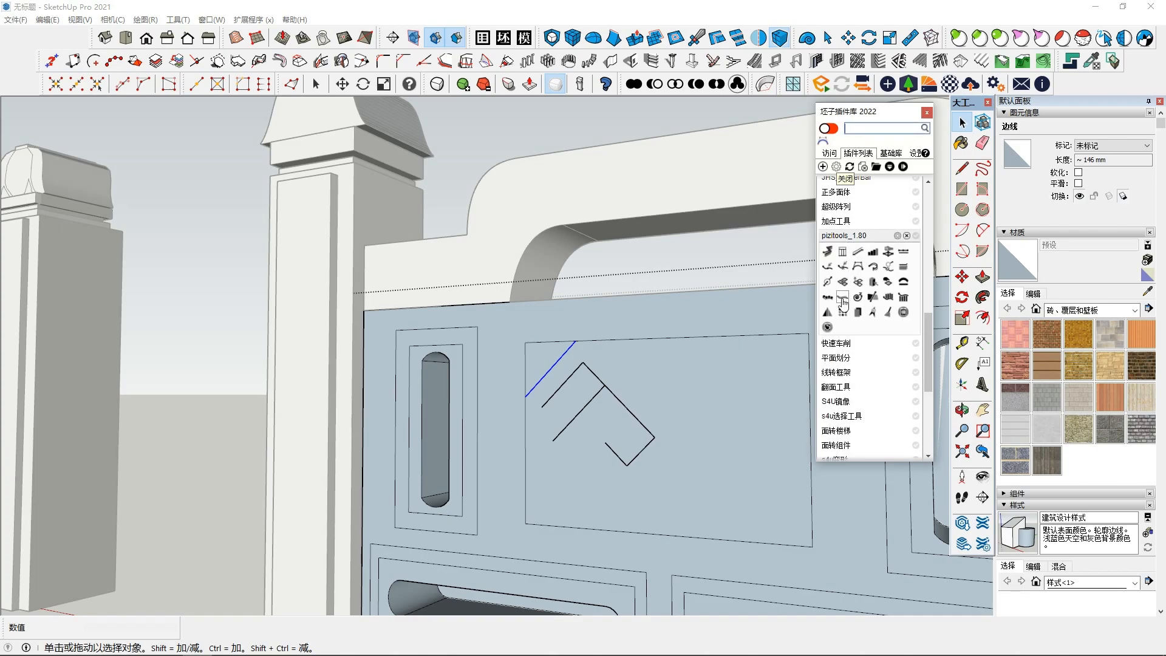
click(843, 302)
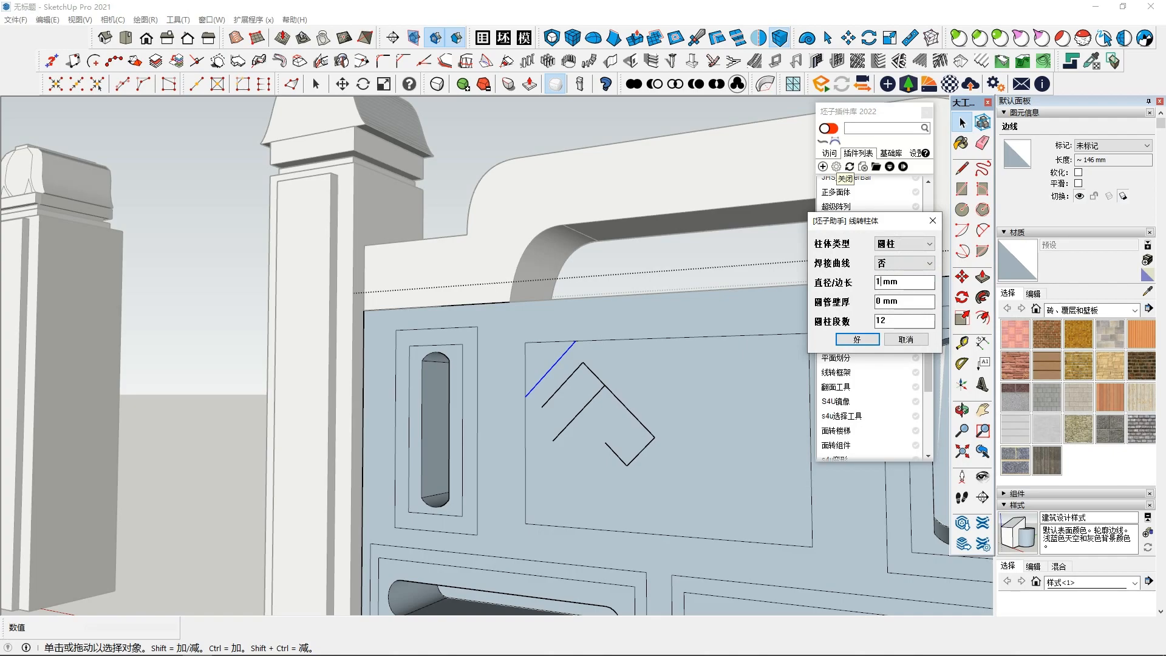
key(Return)
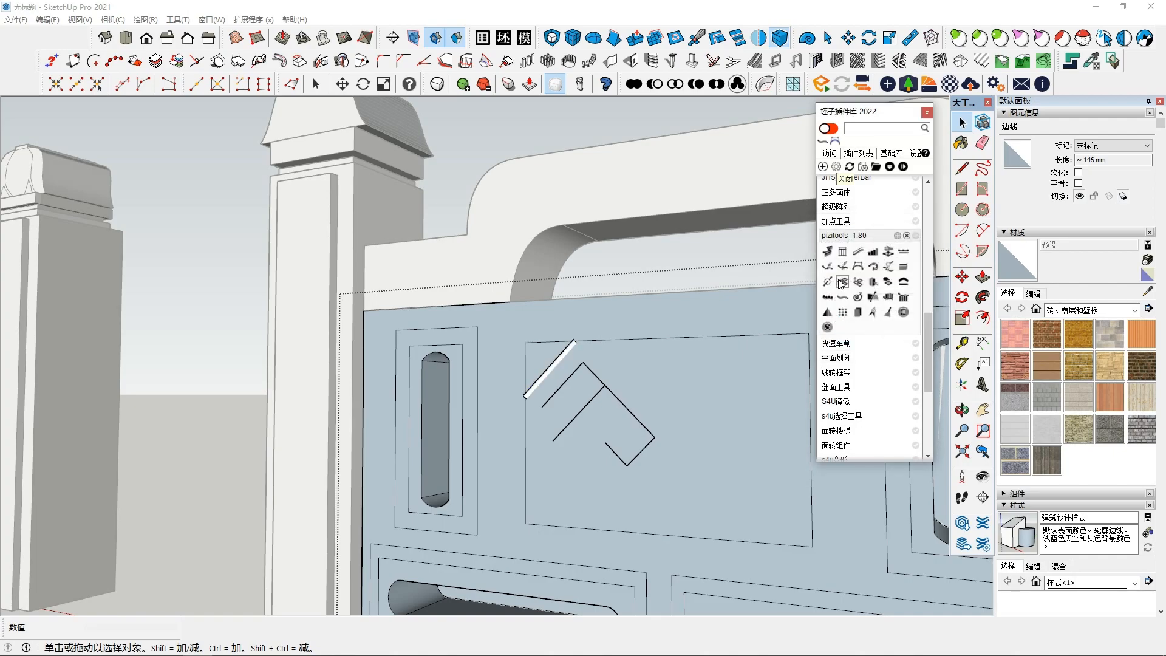
- Convert the connected hooked fret line and its branch line into solid bars with the line-to-column tool
click(619, 398)
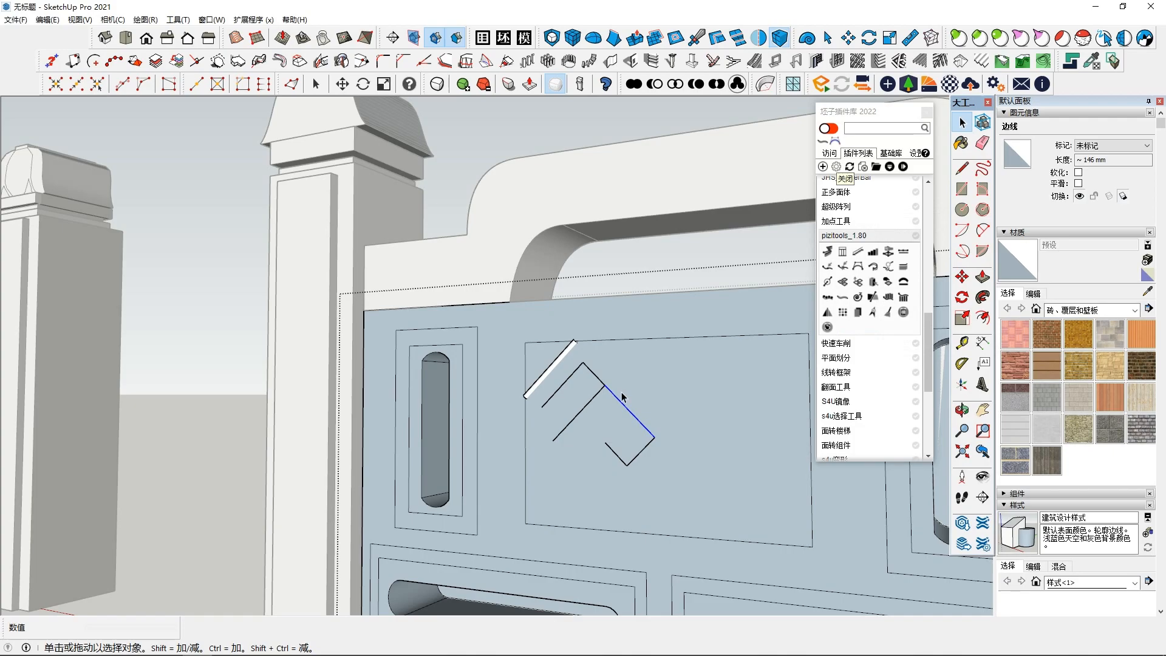
click(828, 267)
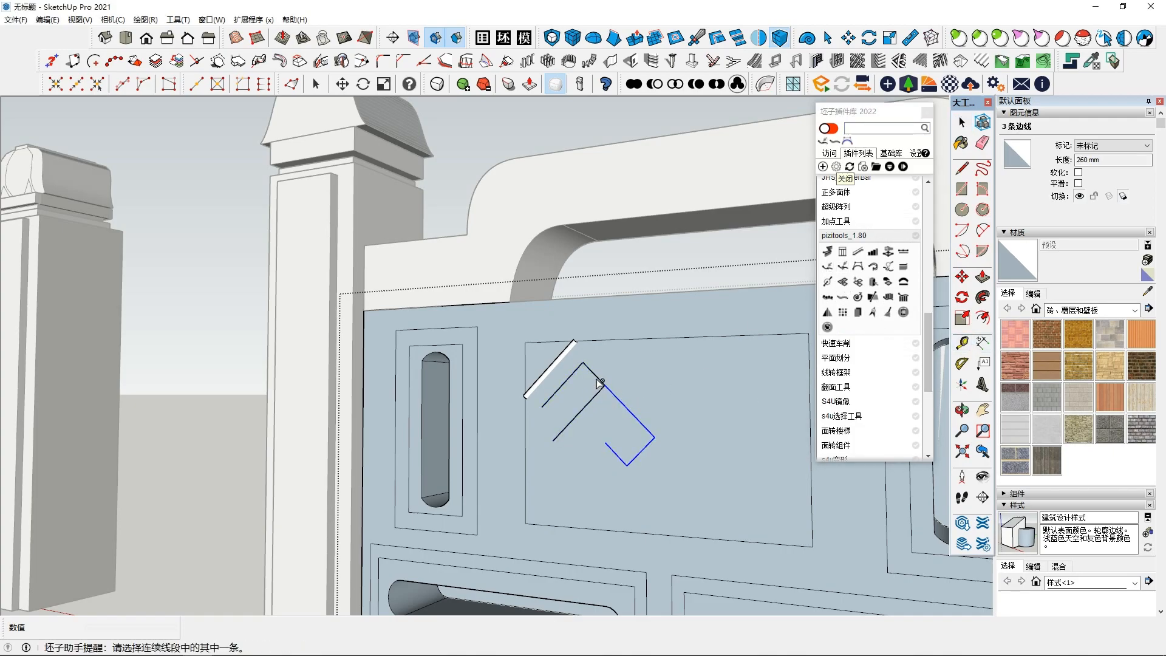
middle_drag(689, 449, 688, 401)
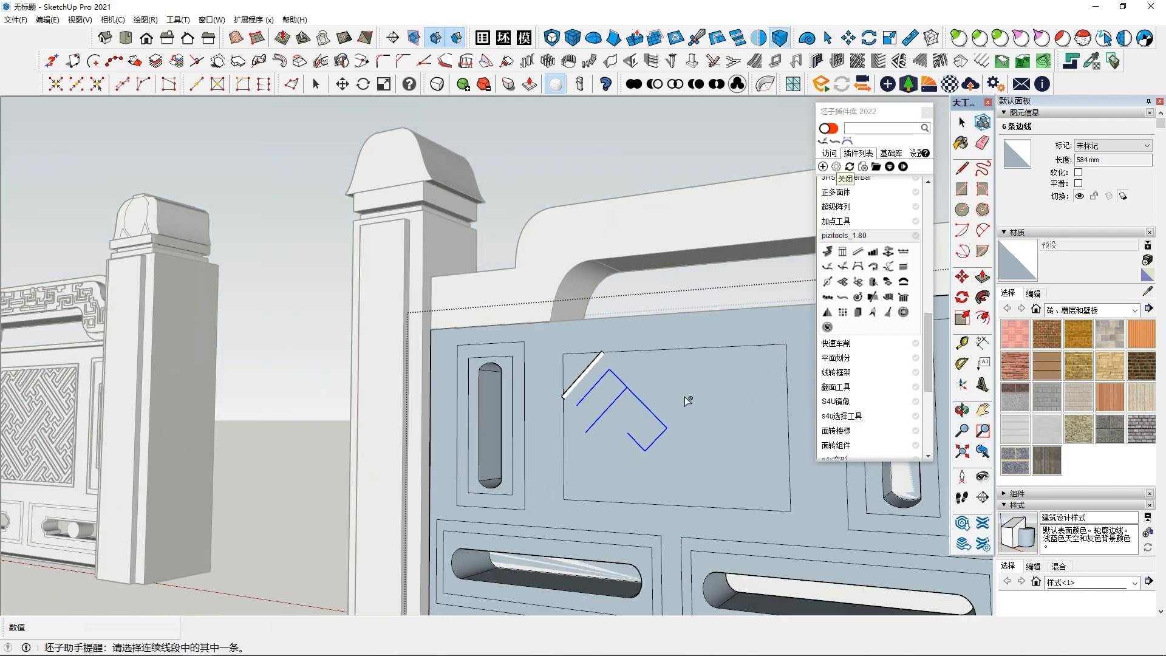
click(855, 301)
click(897, 248)
click(893, 270)
click(862, 344)
middle_drag(697, 434, 687, 407)
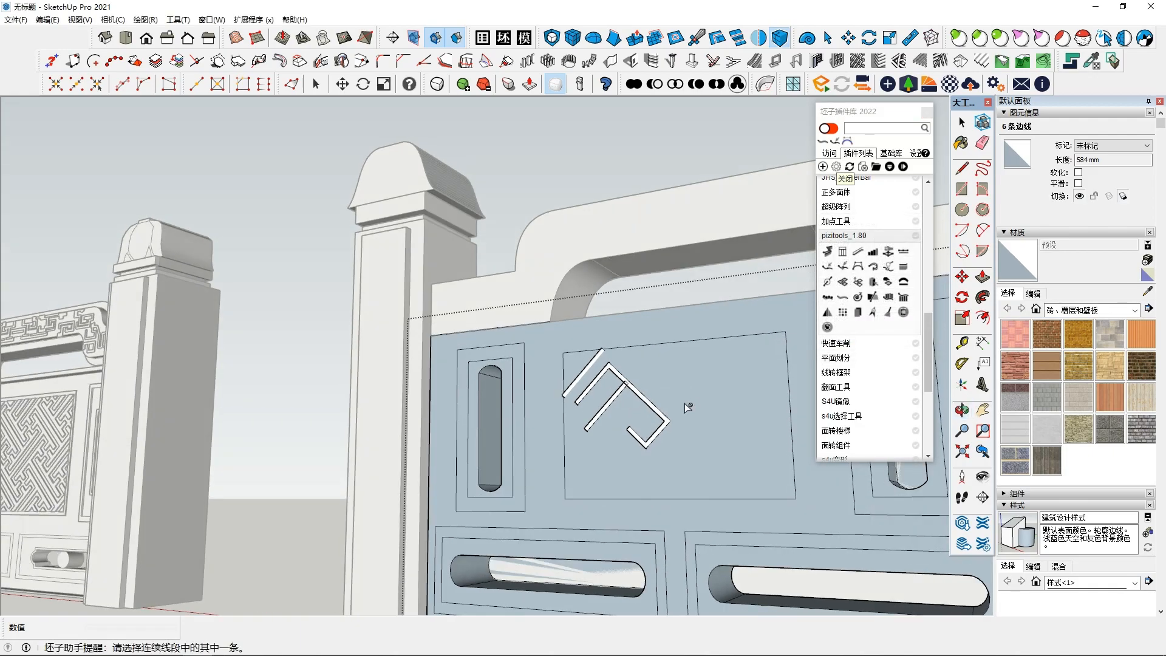
- Union the branch bar with the hooked fret bar using the Boolean tool, accepting non-solid geometry
key(space)
click(605, 399)
scroll(607, 395, up, 5)
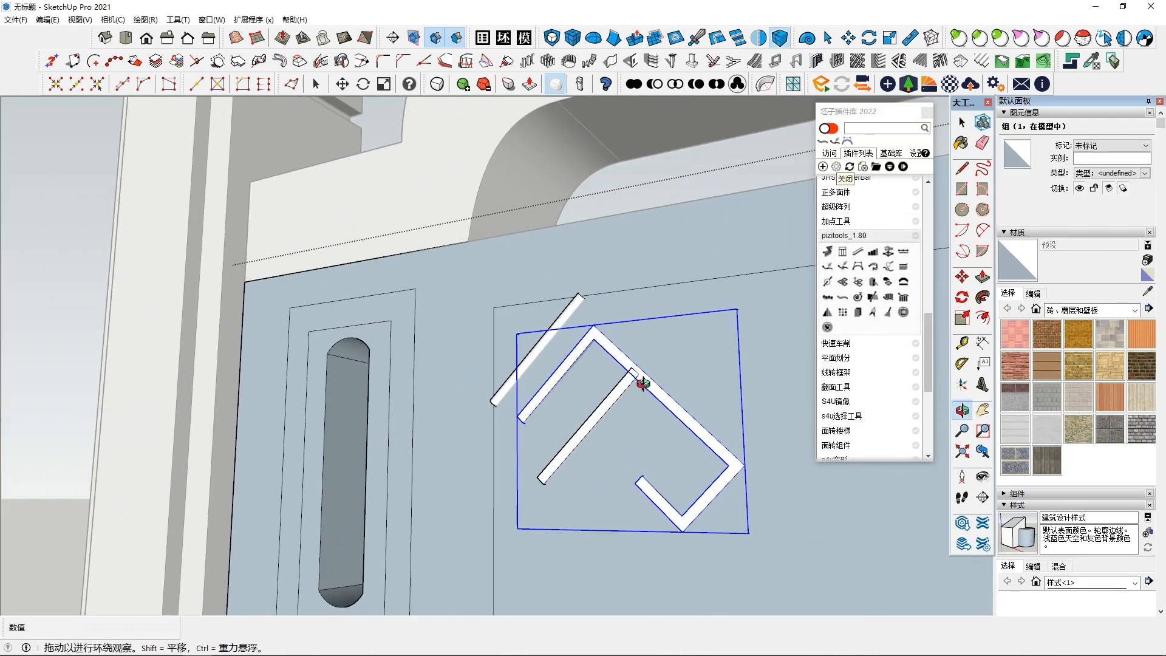
middle_drag(609, 389, 609, 406)
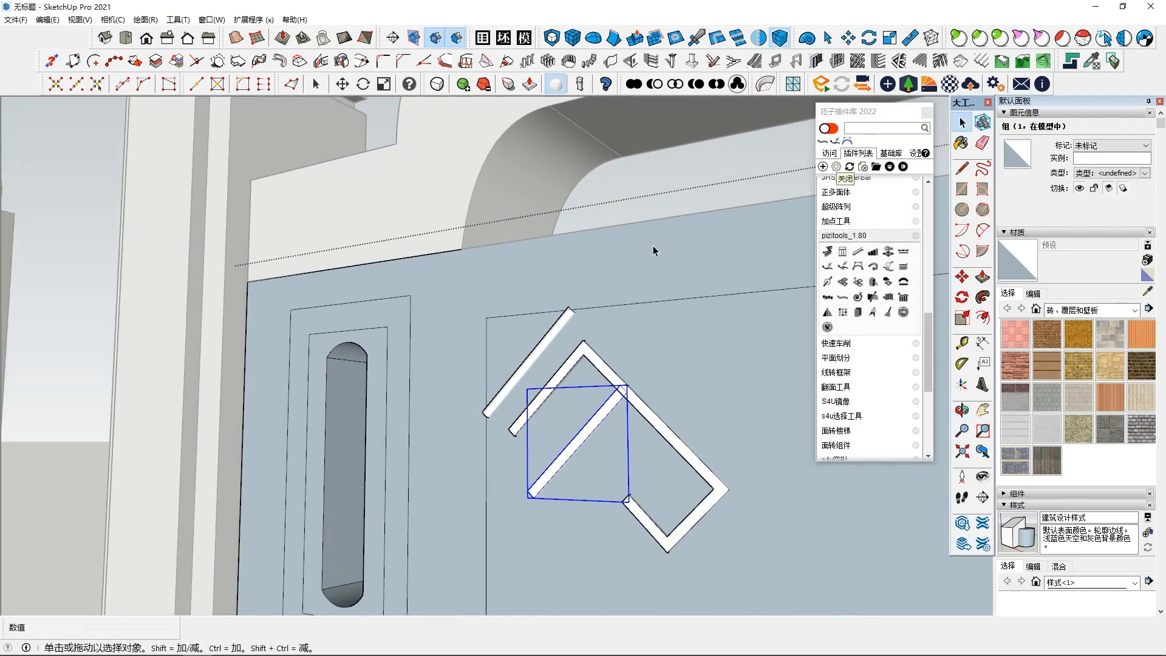
click(633, 87)
click(605, 402)
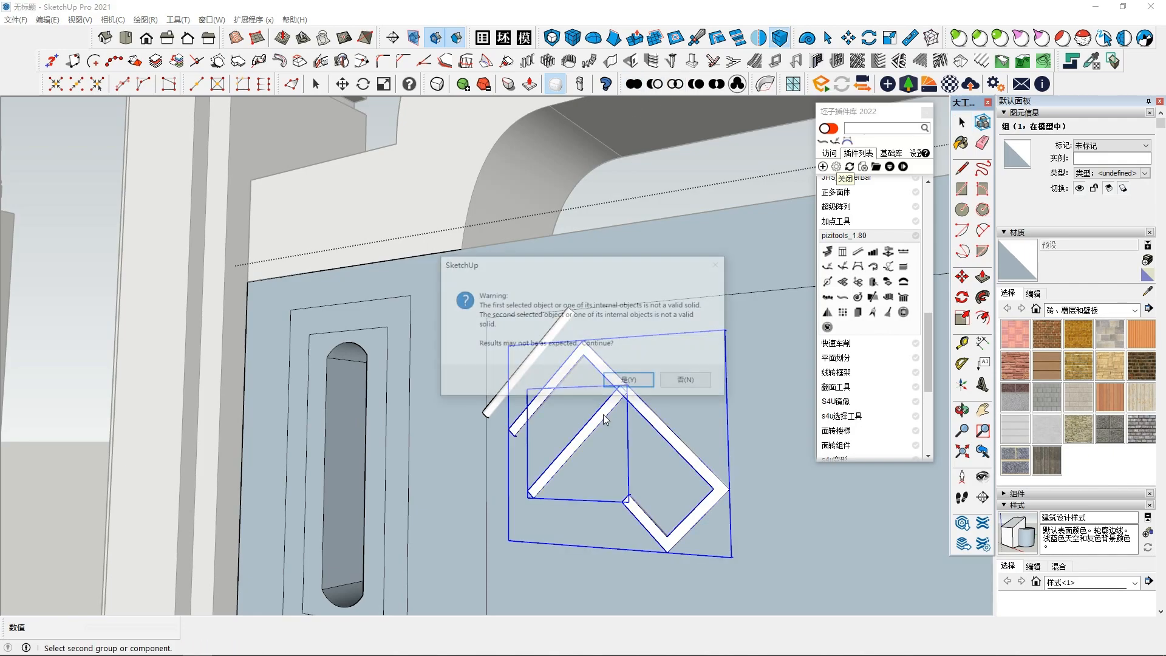
click(627, 380)
scroll(624, 385, down, 2)
middle_drag(624, 387, 672, 311)
key(space)
scroll(626, 385, up, 2)
scroll(672, 309, down, 8)
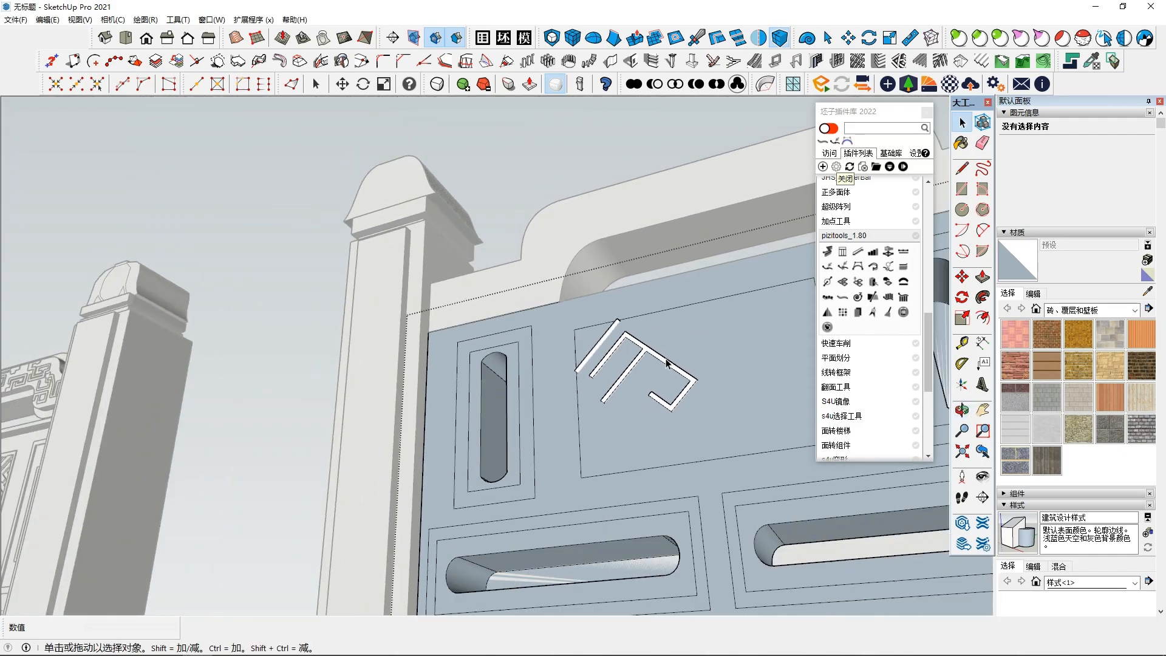
middle_drag(668, 394, 657, 227)
scroll(565, 320, up, 6)
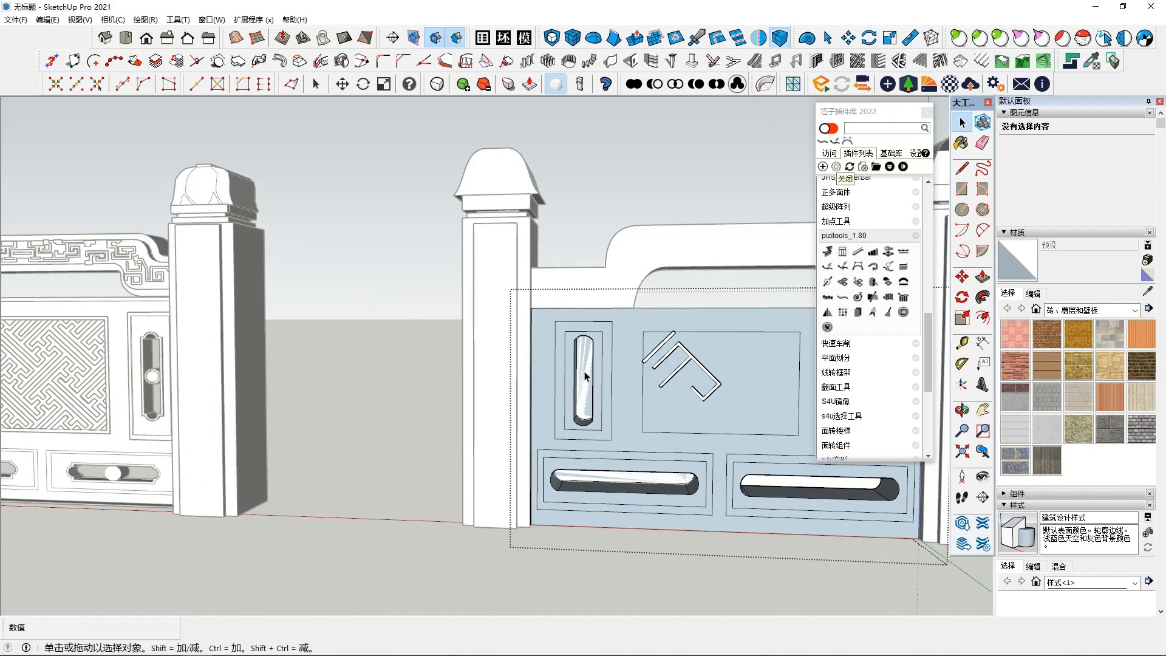
scroll(632, 395, up, 3)
scroll(635, 417, down, 3)
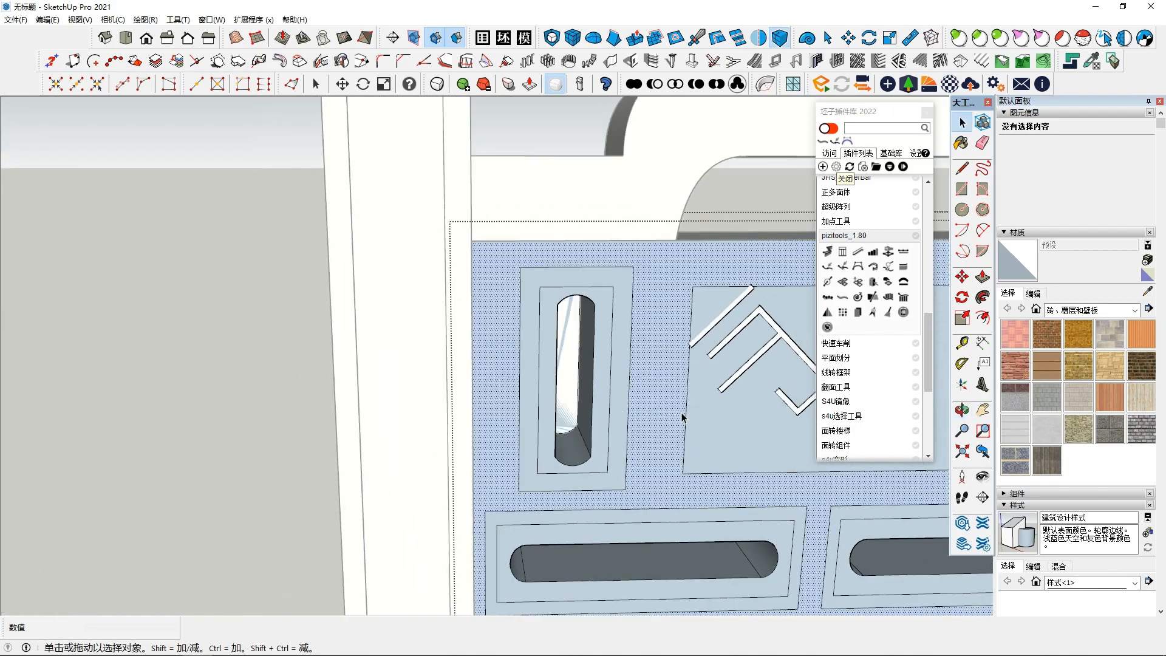
click(654, 406)
click(962, 209)
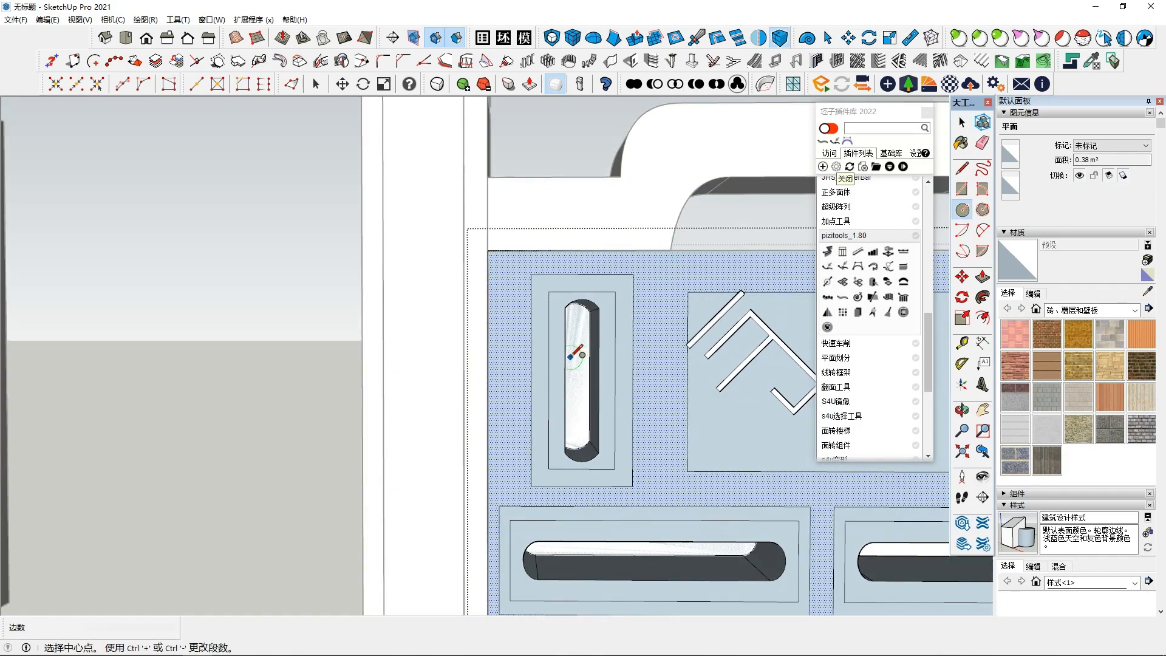
middle_drag(572, 356, 555, 347)
middle_drag(614, 395, 712, 376)
key(space)
- Draw a horizontal line across the middle of the left upright slot and a circle centred on it spanning the slot's width
click(968, 167)
middle_drag(596, 308, 612, 278)
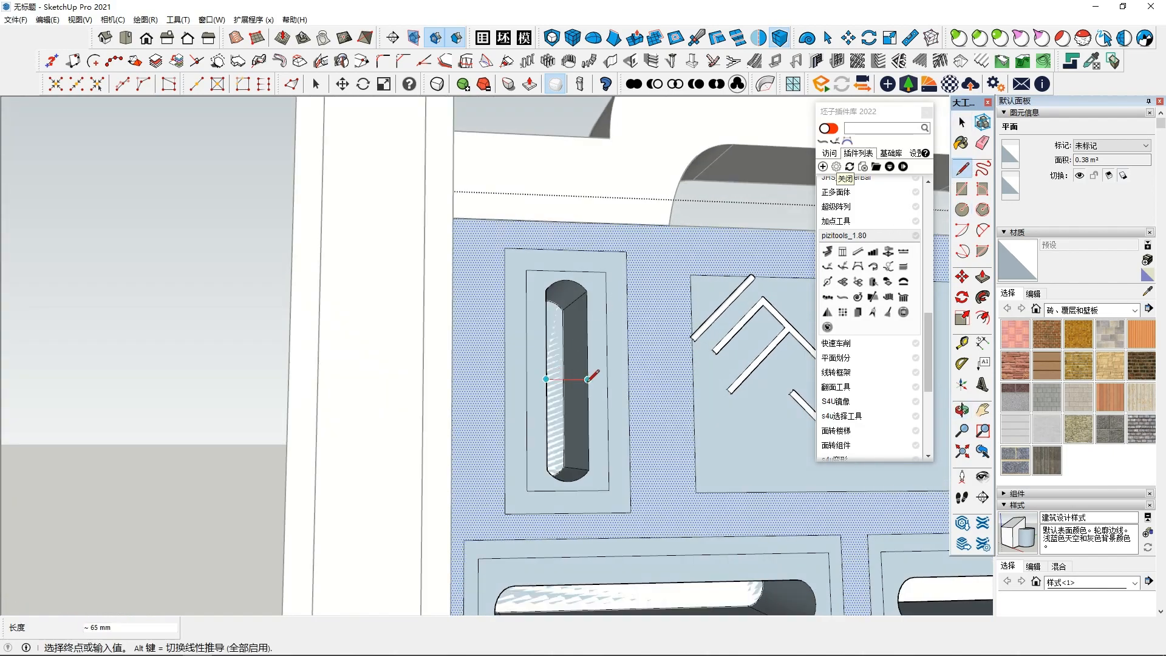
click(587, 378)
click(966, 214)
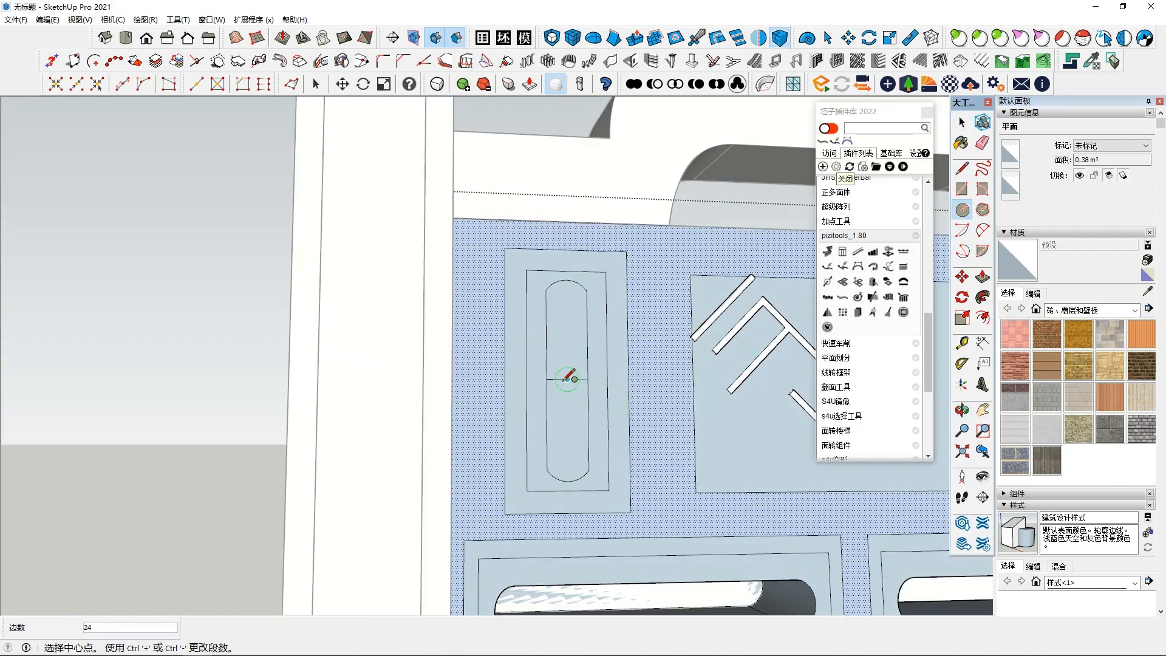
click(567, 379)
click(587, 379)
key(space)
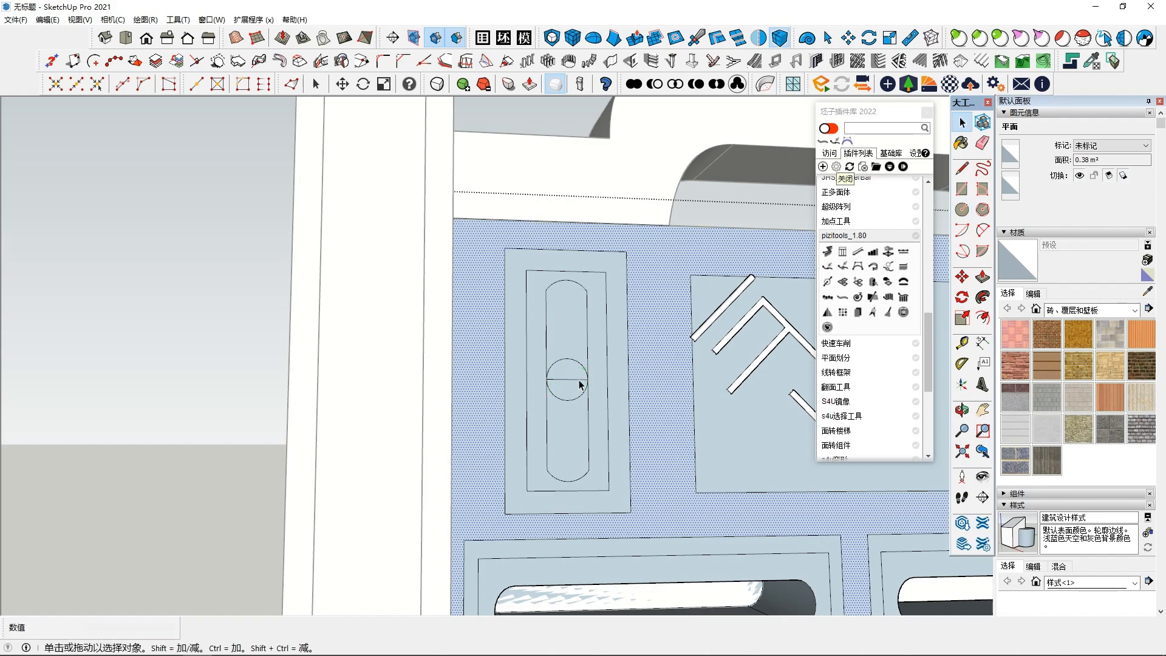
- Delete the midline and the slot faces above and below the circle, keeping only the disc
click(578, 381)
middle_drag(579, 381, 569, 409)
key(Delete)
click(554, 337)
click(563, 438)
key(Delete)
click(558, 348)
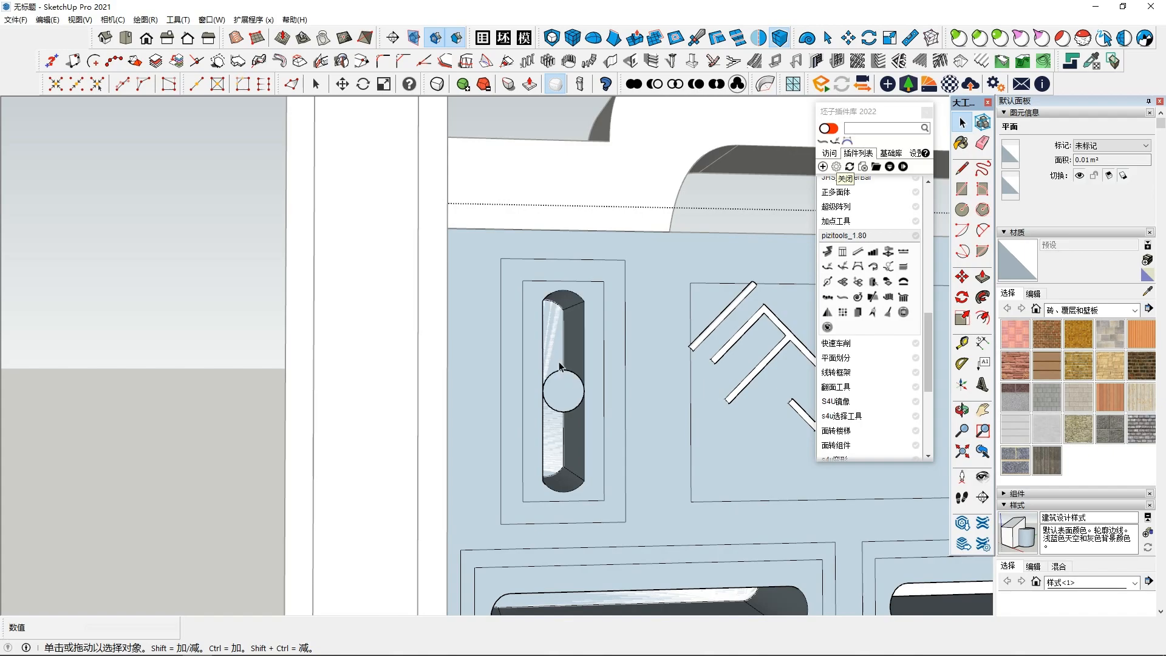
key(Delete)
- Copy the disc about 908 mm along the red axis to the middle of the right upright slot
scroll(676, 509, down, 3)
middle_drag(677, 508, 598, 477)
click(495, 424)
middle_drag(495, 425, 280, 381)
click(962, 277)
click(475, 414)
key(ctrl)
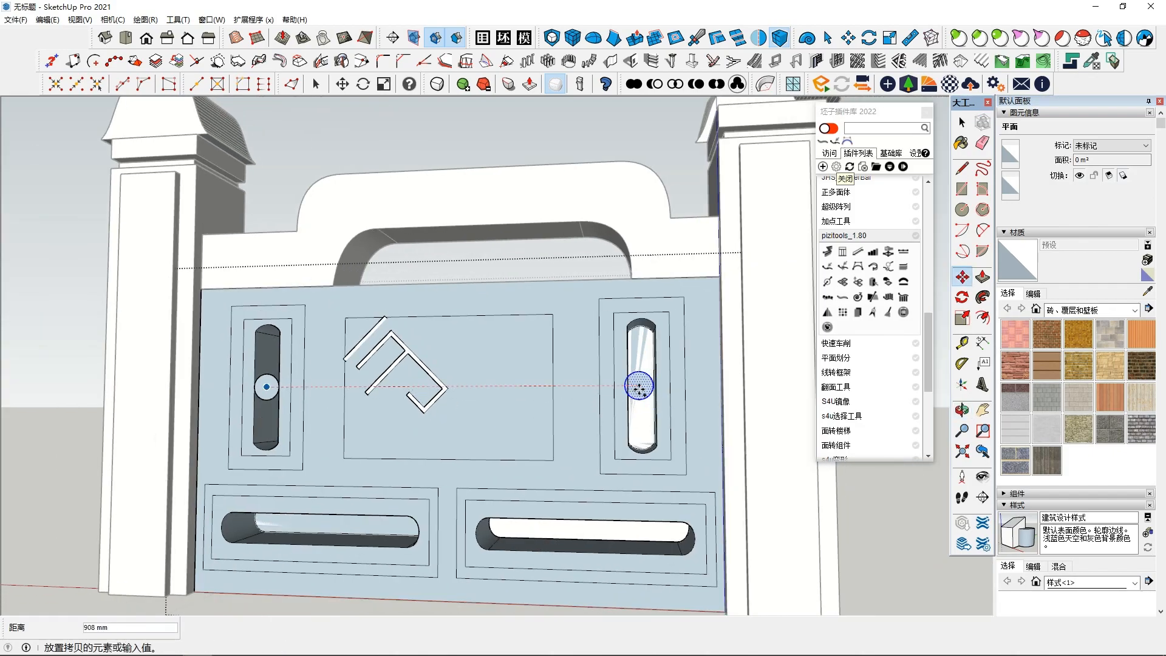
click(641, 387)
shift+middle_drag(621, 443, 637, 386)
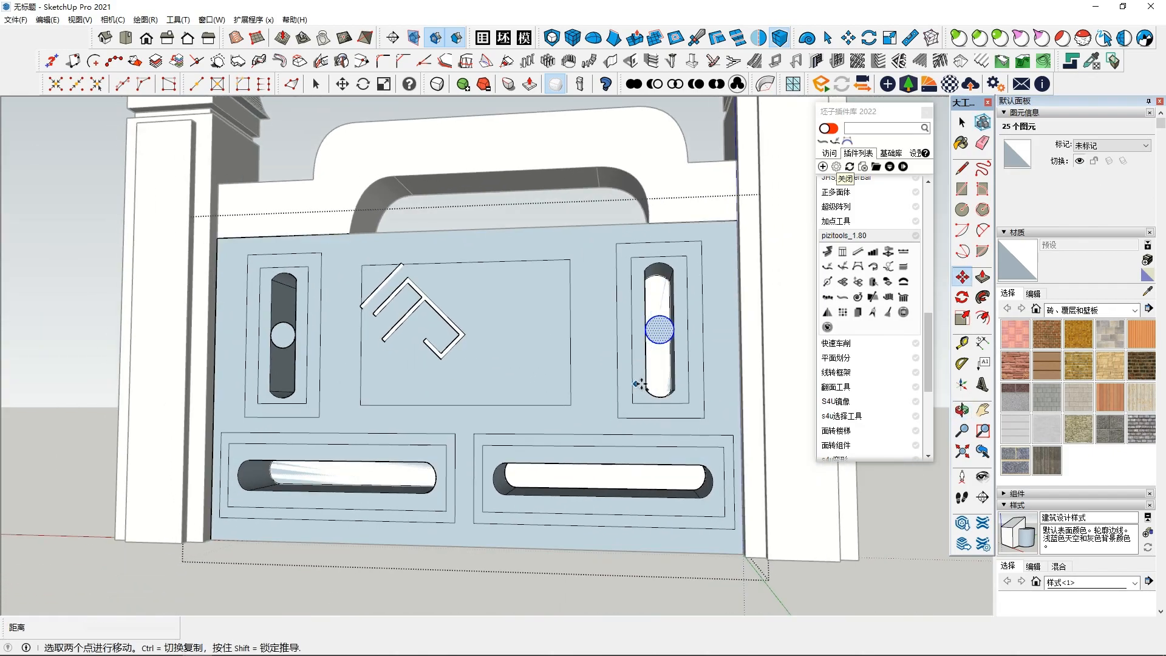
click(662, 329)
key(ctrl)
shift+middle_drag(611, 450, 590, 475)
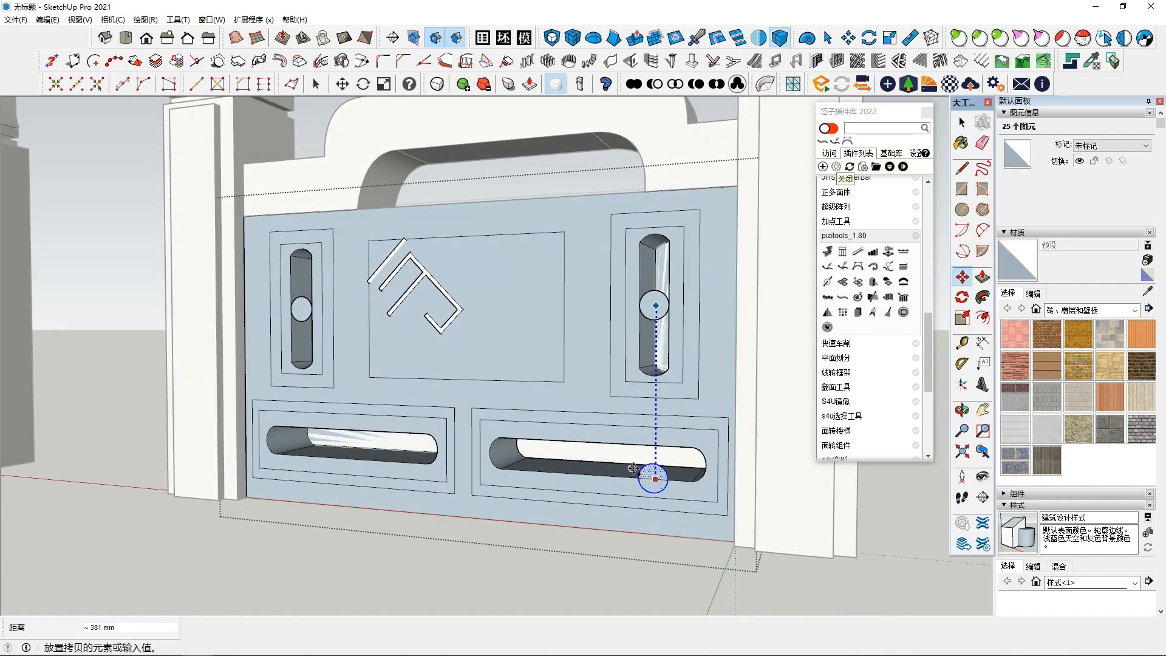
key(Escape)
- Copy the disc from the right upright slot to the blank panel area above the middle of the lower right slot
click(654, 306)
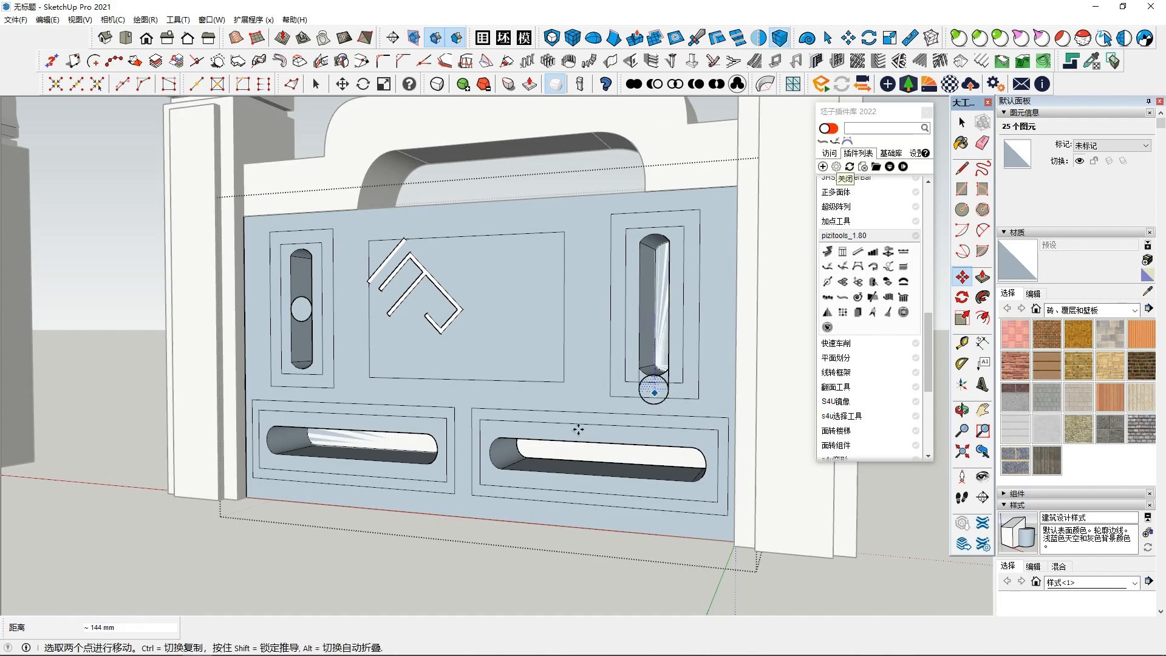
key(ctrl)
scroll(601, 463, up, 3)
middle_drag(601, 463, 491, 433)
click(513, 301)
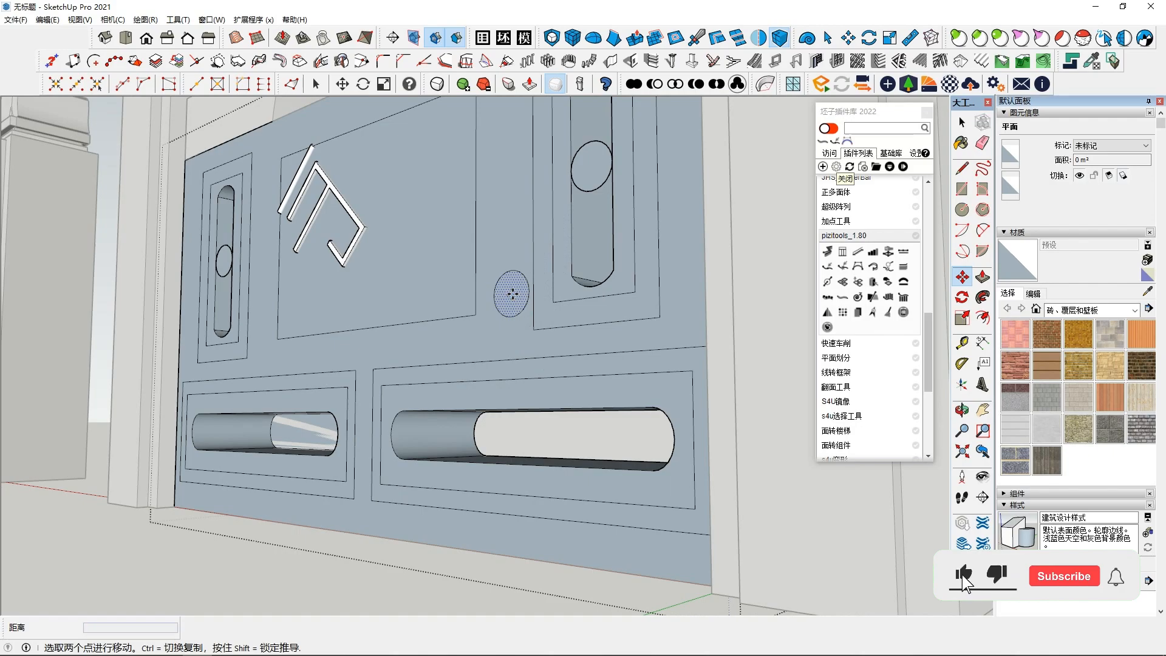
- Copy the spare disc about 198 mm down along the blue axis onto the middle of the lower right slot
click(513, 295)
key(ctrl)
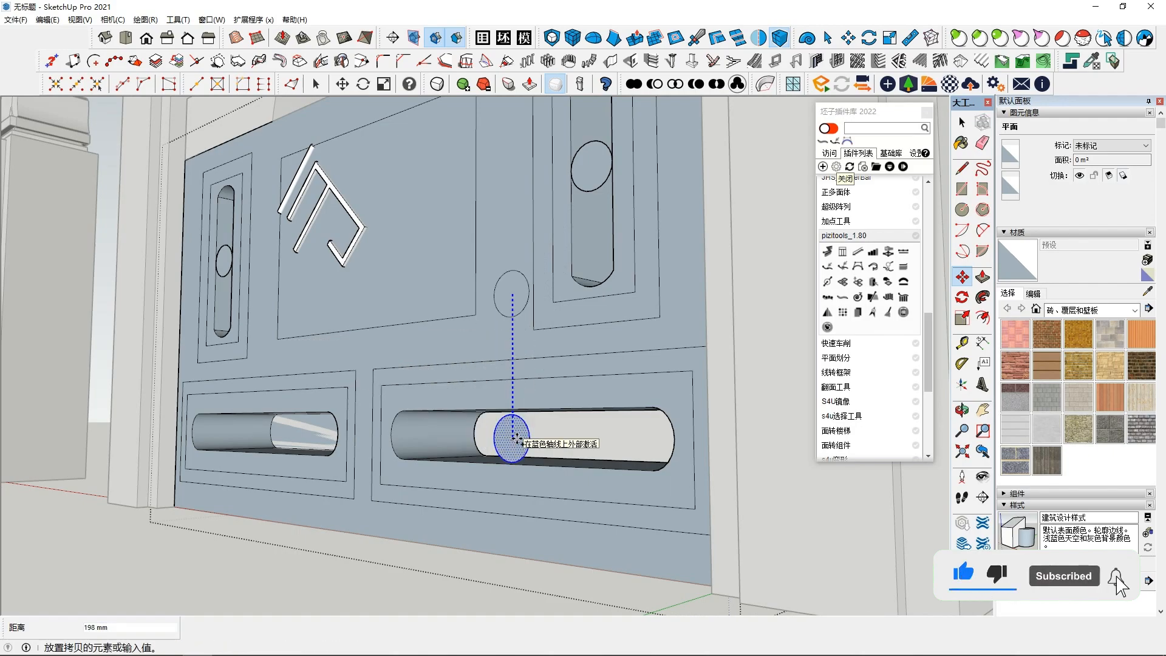
click(525, 436)
- Copy the disc in the lower right slot along the red axis to the middle of the lower left slot
middle_drag(525, 435, 683, 430)
click(671, 439)
key(ctrl)
shift+middle_drag(377, 418, 592, 451)
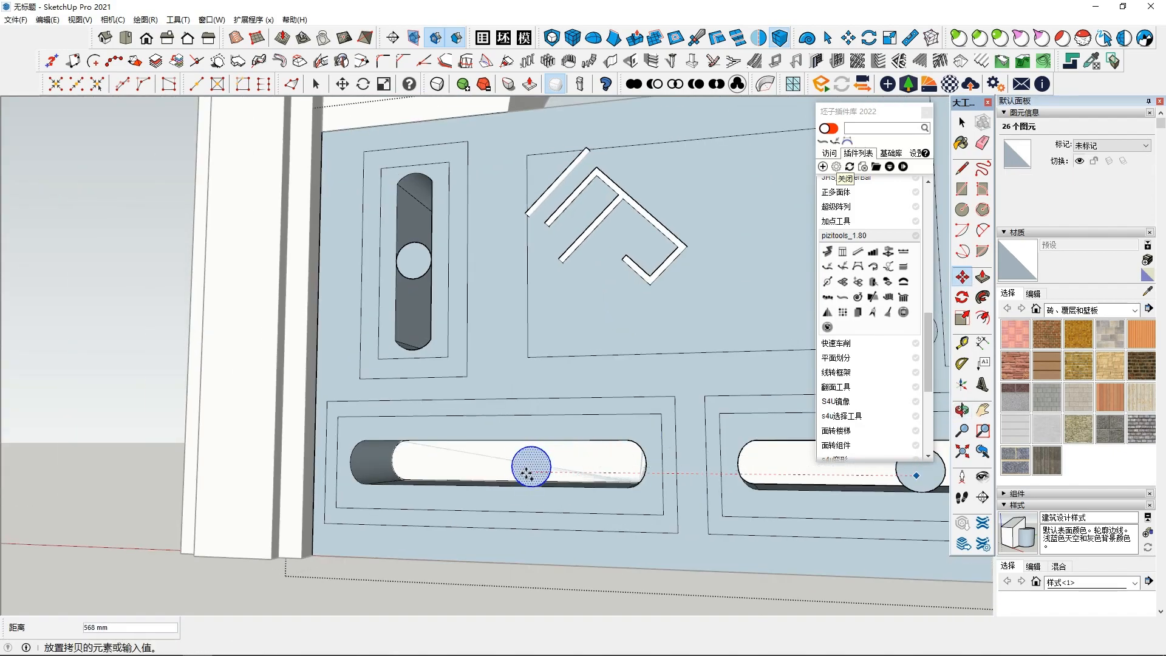
click(484, 466)
- Delete the spare disc left on the panel face above the lower right slot
middle_drag(536, 471, 456, 463)
scroll(650, 404, down, 2)
key(space)
click(637, 363)
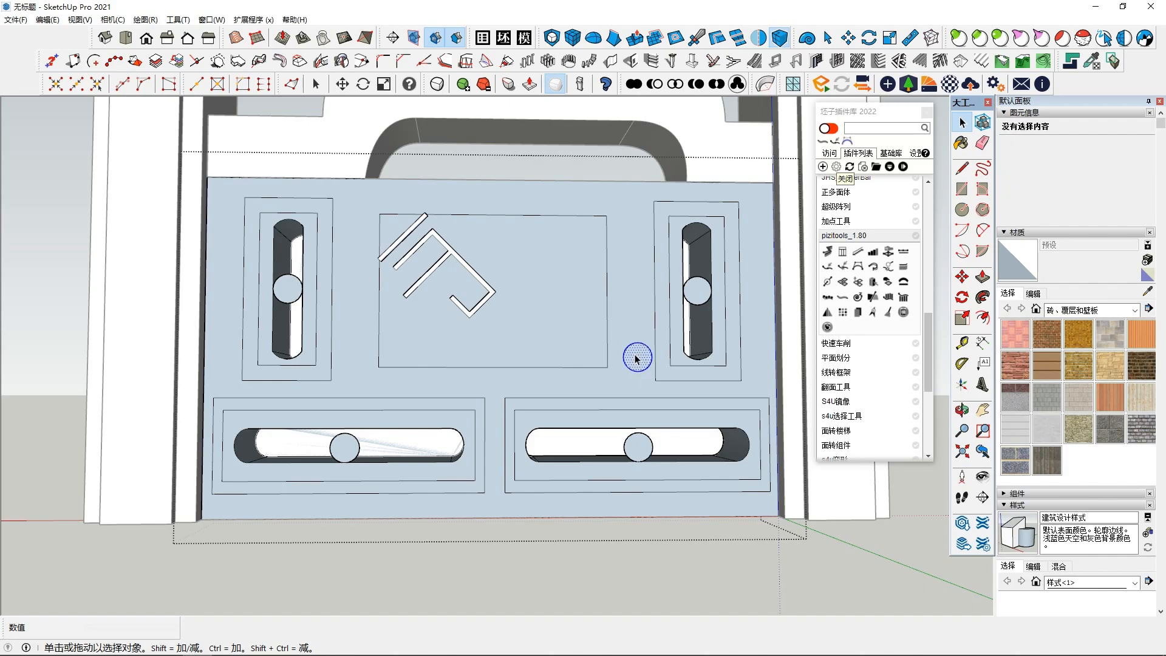
scroll(632, 356, down, 2)
middle_drag(643, 443, 619, 438)
- Delete the back face of the infill panel on the rear side of the bay to expose the slot recesses
scroll(622, 409, down, 3)
scroll(630, 397, up, 2)
click(750, 585)
scroll(741, 559, down, 1)
click(619, 382)
middle_drag(620, 383, 494, 455)
click(571, 473)
mouse_move(572, 477)
middle_down()
mouse_move(484, 444)
mouse_move(682, 503)
mouse_move(687, 452)
mouse_move(587, 484)
middle_up()
key(Delete)
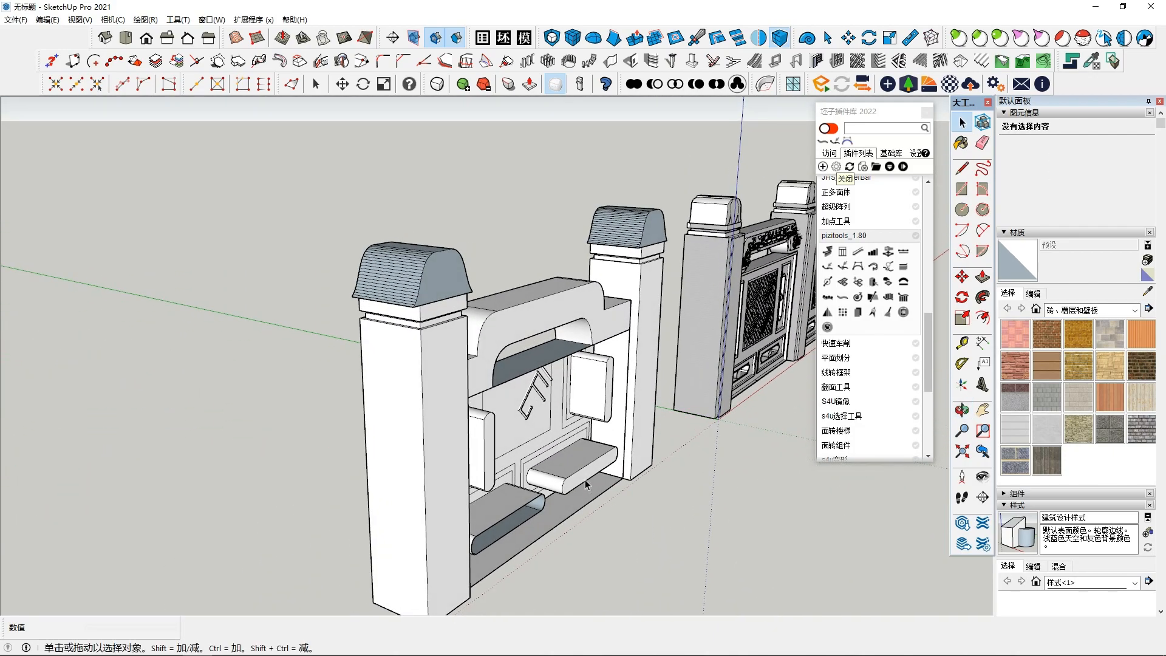
- Select the infill panel group and mirror a copy of it across a plane parallel to the panel
double_click(588, 477)
middle_drag(527, 516, 631, 510)
click(245, 449)
middle_drag(246, 449, 461, 454)
click(486, 453)
middle_drag(572, 453, 444, 457)
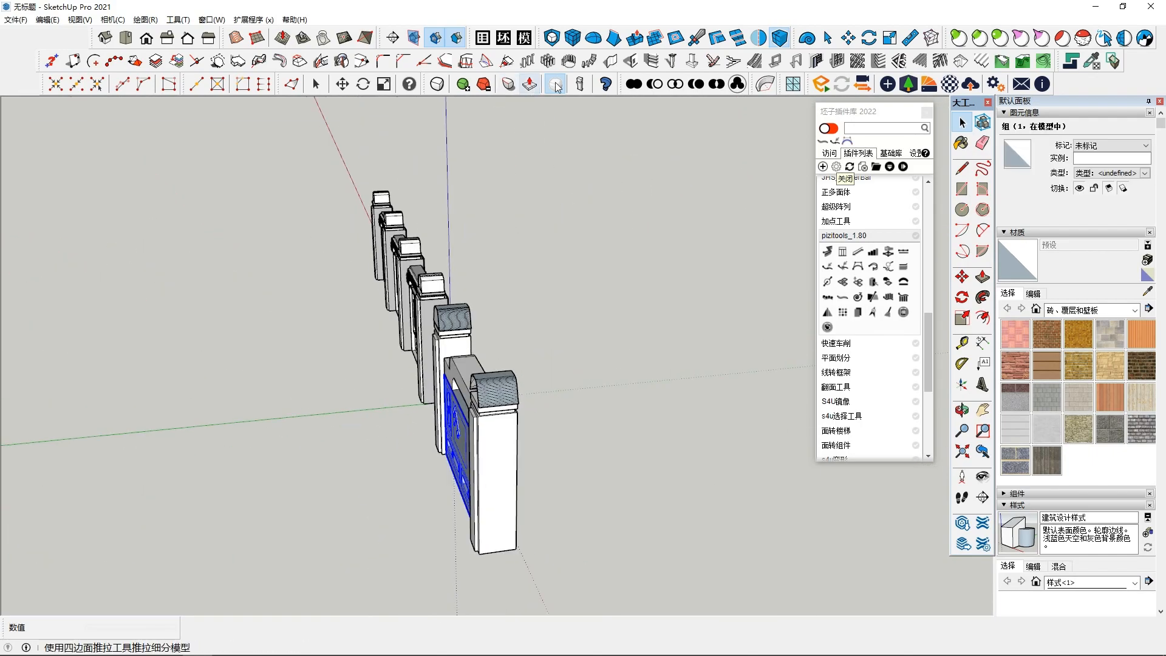
click(758, 38)
middle_drag(638, 331, 452, 417)
click(533, 416)
click(621, 440)
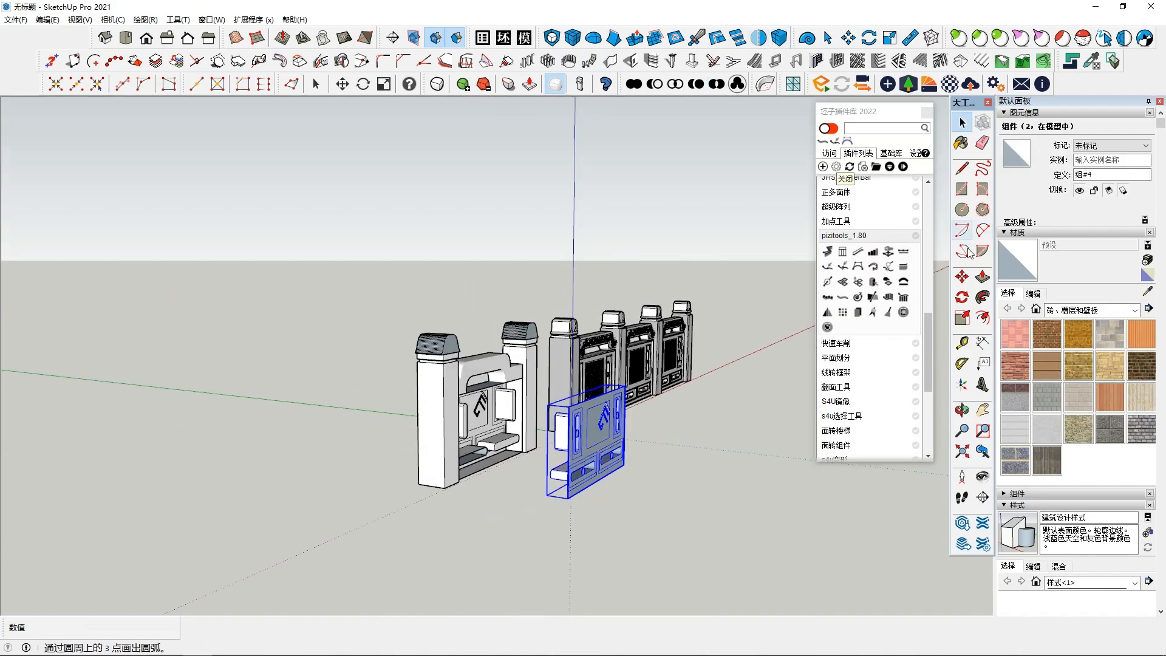
- Move the mirrored panel by its corner to fit between the posts on the rear side of the bay
click(962, 277)
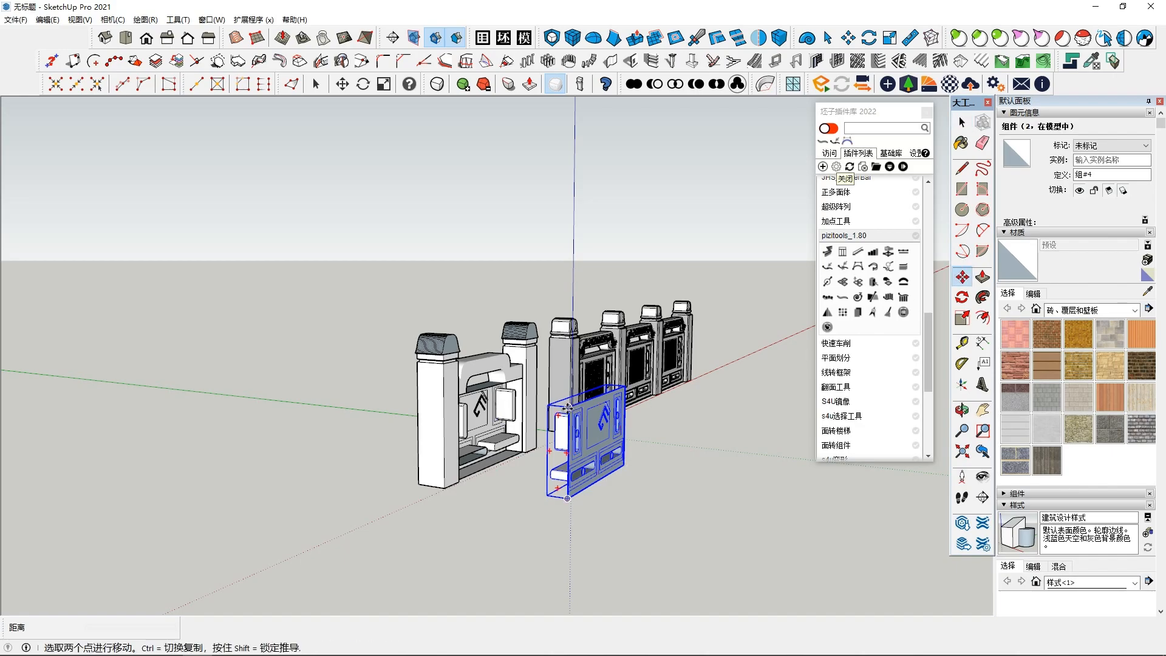
scroll(385, 421, up, 5)
click(391, 418)
middle_drag(349, 381, 258, 314)
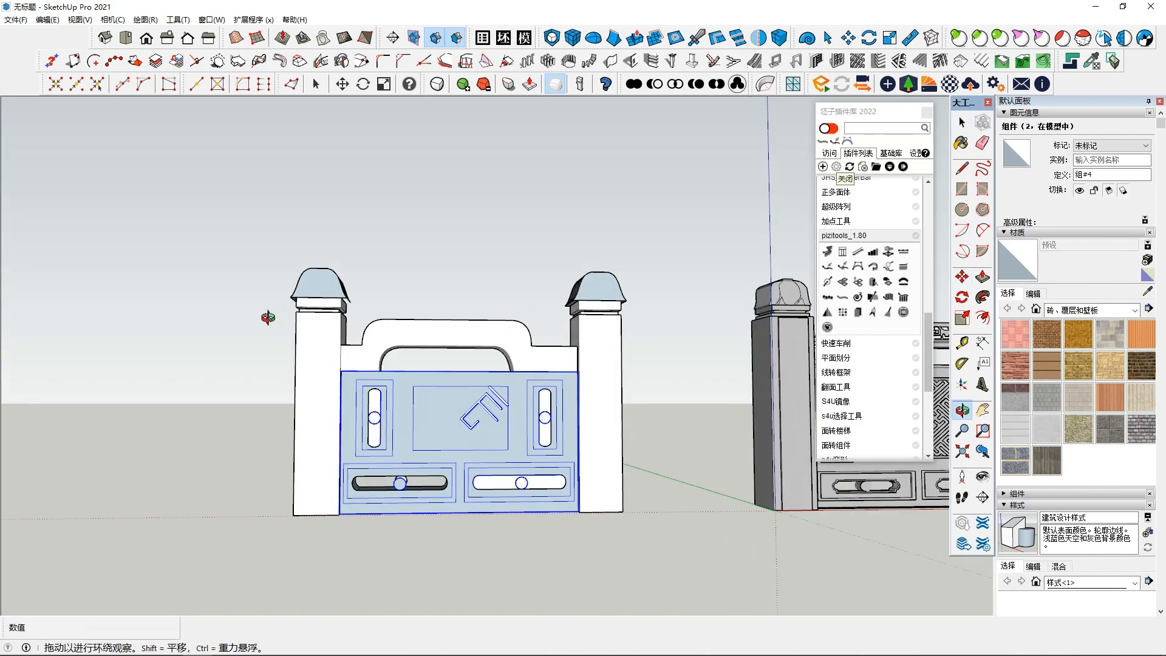
click(340, 371)
key(space)
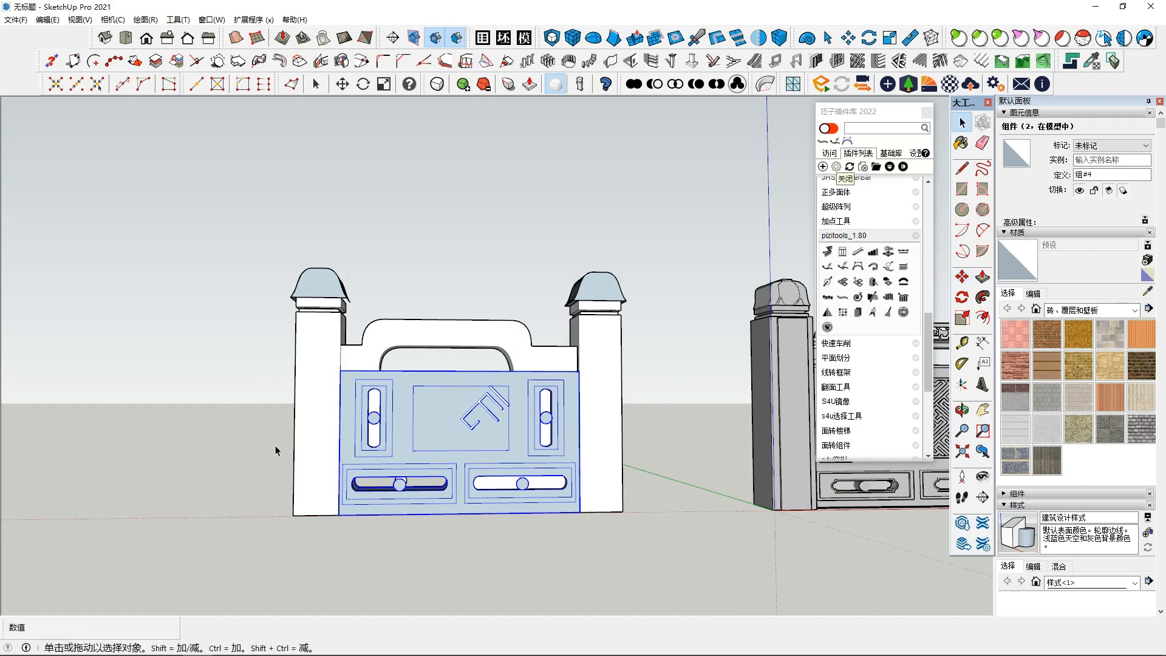
- Open the mirrored rear panel for editing and delete the face closing its lower slot
middle_drag(460, 564, 371, 500)
scroll(526, 453, up, 2)
middle_drag(512, 481, 550, 456)
scroll(552, 454, down, 2)
middle_drag(555, 449, 583, 388)
scroll(587, 432, up, 2)
mouse_move(585, 428)
middle_down()
mouse_move(485, 519)
mouse_move(596, 432)
middle_up()
double_click(513, 515)
key(Delete)
click(590, 370)
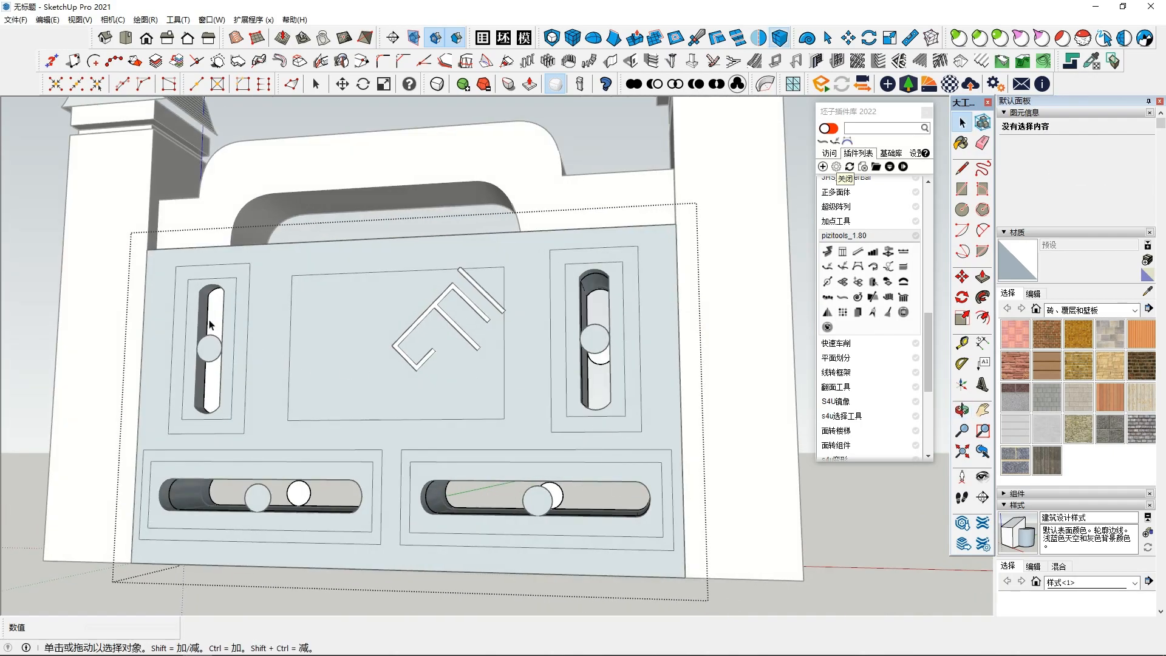
- Delete the right post of the bay as seen from the front
scroll(235, 345, down, 6)
middle_drag(554, 372, 498, 518)
scroll(605, 531, down, 2)
scroll(498, 519, down, 2)
middle_drag(538, 477, 368, 410)
scroll(596, 460, up, 3)
scroll(577, 395, up, 1)
middle_drag(577, 395, 548, 447)
middle_drag(705, 336, 704, 371)
scroll(543, 377, down, 3)
middle_drag(541, 377, 681, 357)
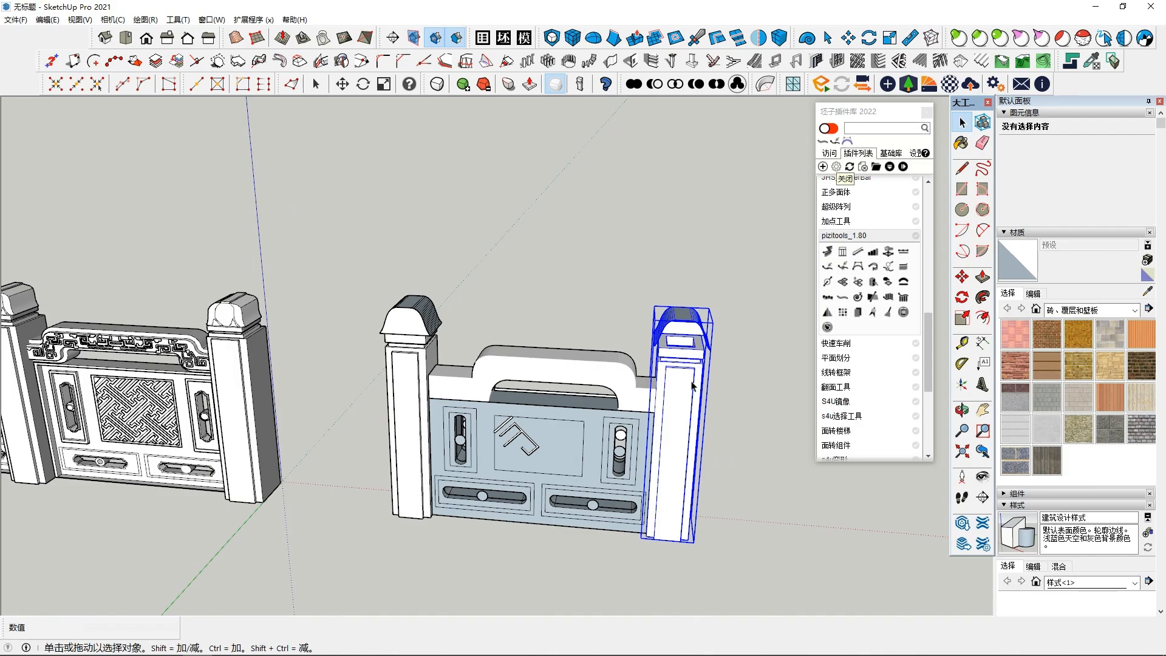
key(Delete)
- Select all parts of the remaining left post and its cap and make them one group
middle_drag(448, 346, 392, 292)
drag(423, 602, 424, 603)
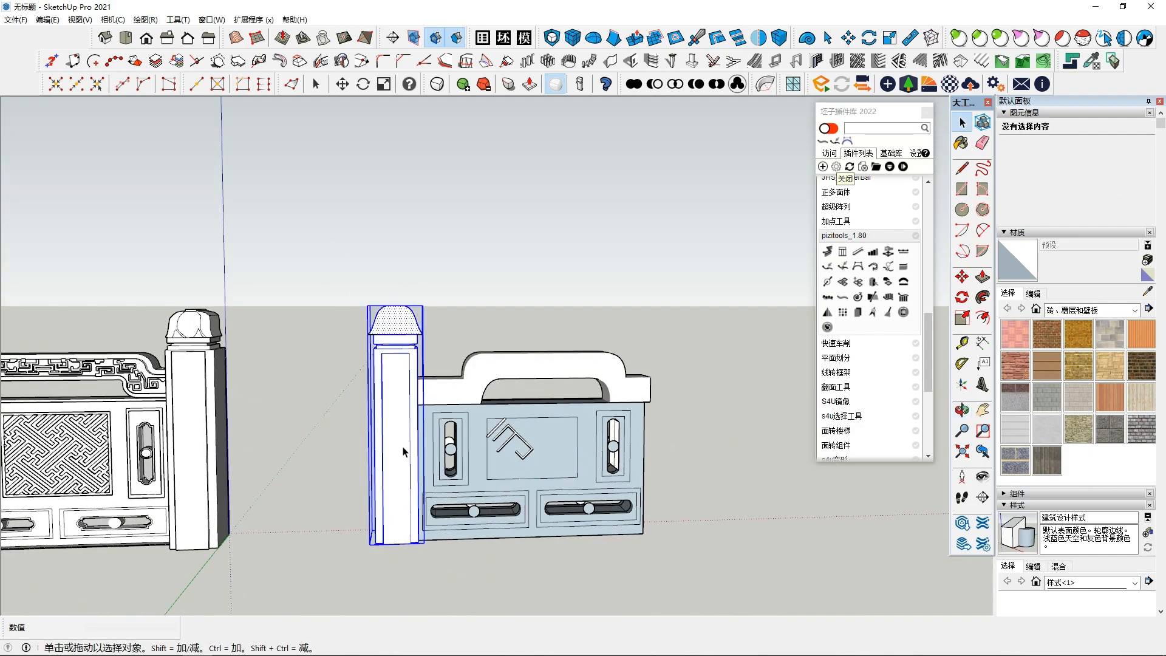
right_click(403, 430)
click(457, 315)
scroll(545, 407, down, 2)
middle_drag(598, 397, 602, 482)
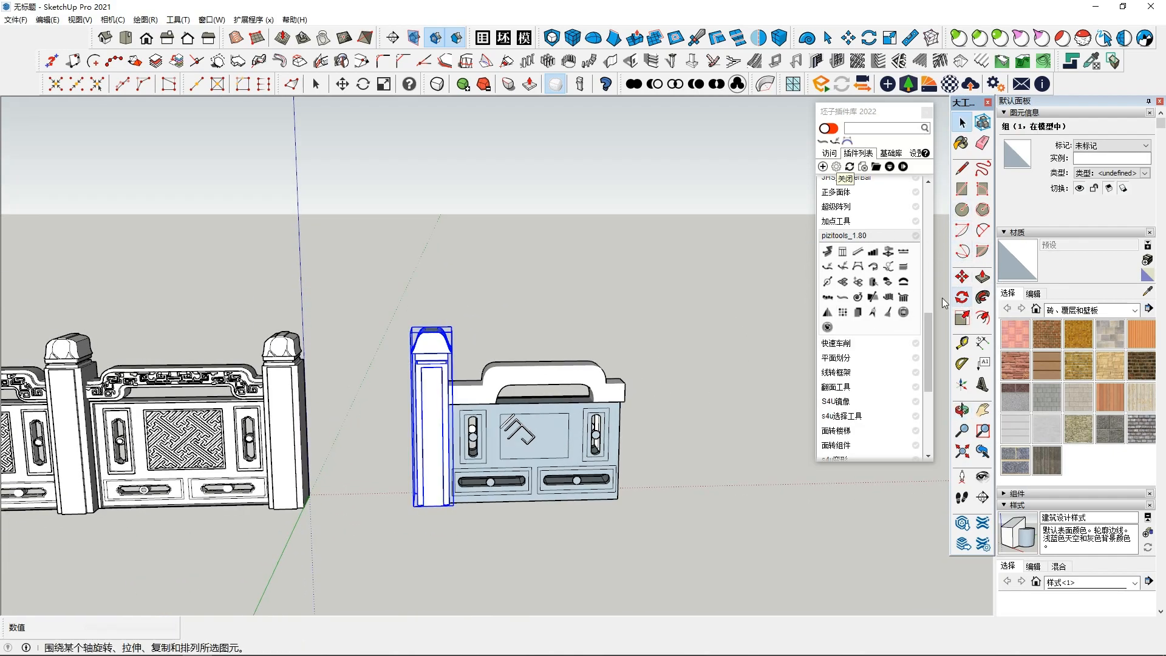
- Select the arched rail and infill panels without the post and make them one group
drag(484, 562, 445, 583)
right_click(463, 436)
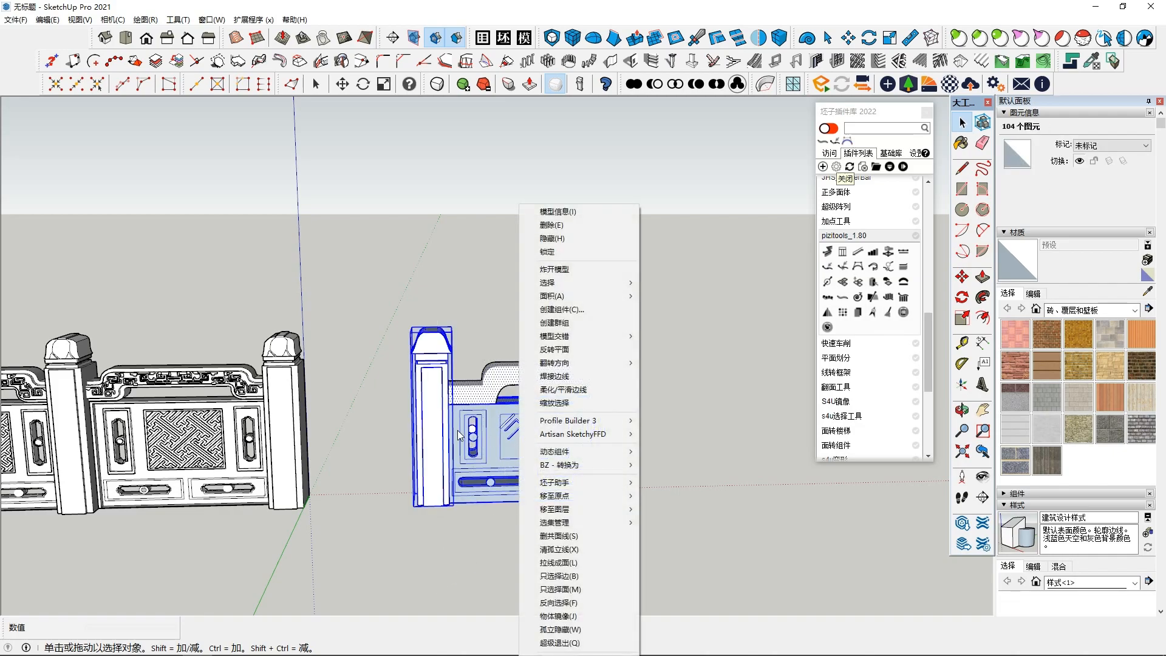
click(408, 415)
right_click(498, 424)
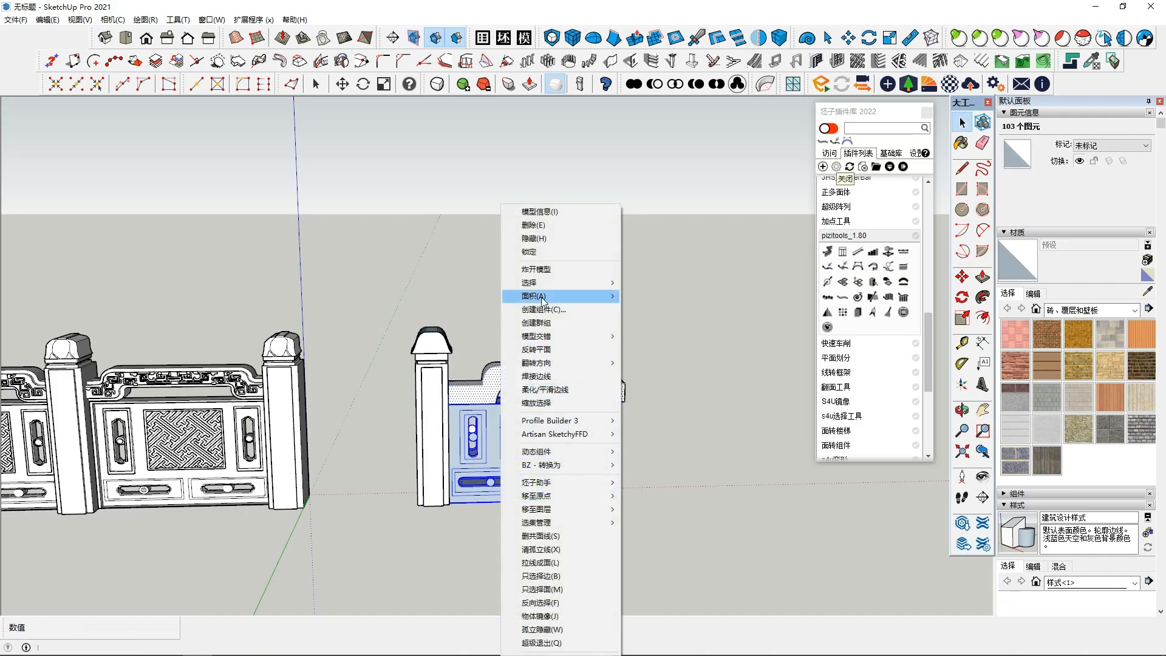
click(555, 324)
scroll(637, 452, down, 4)
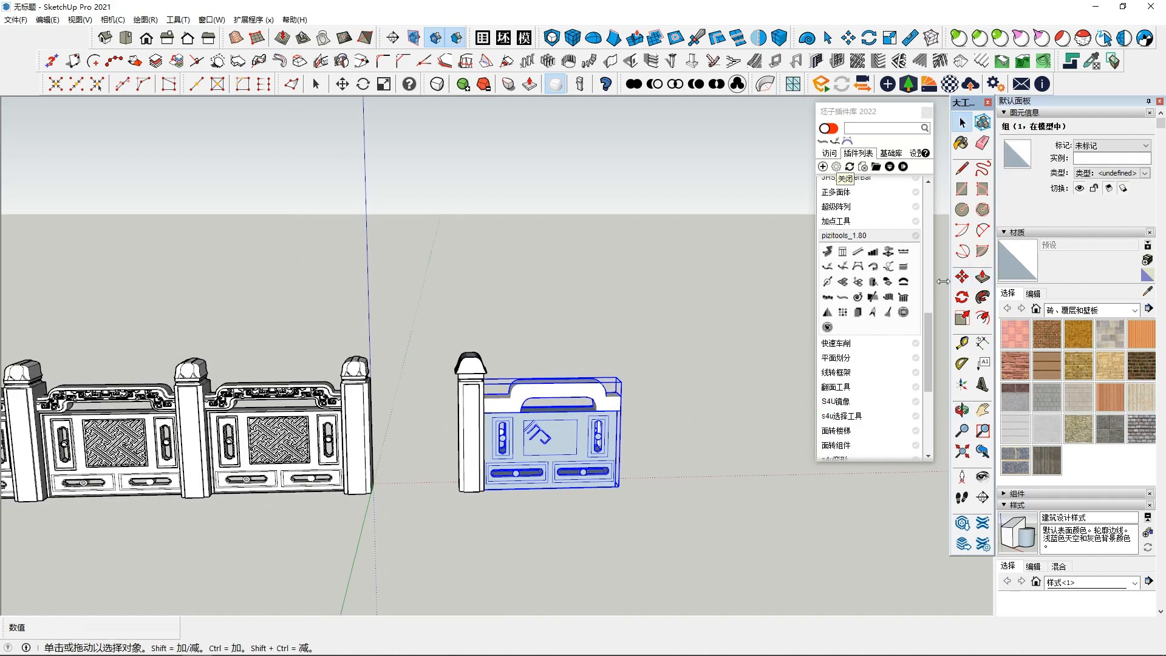
- Copy the left post along the red axis to the right end of the rail and panel group
click(471, 444)
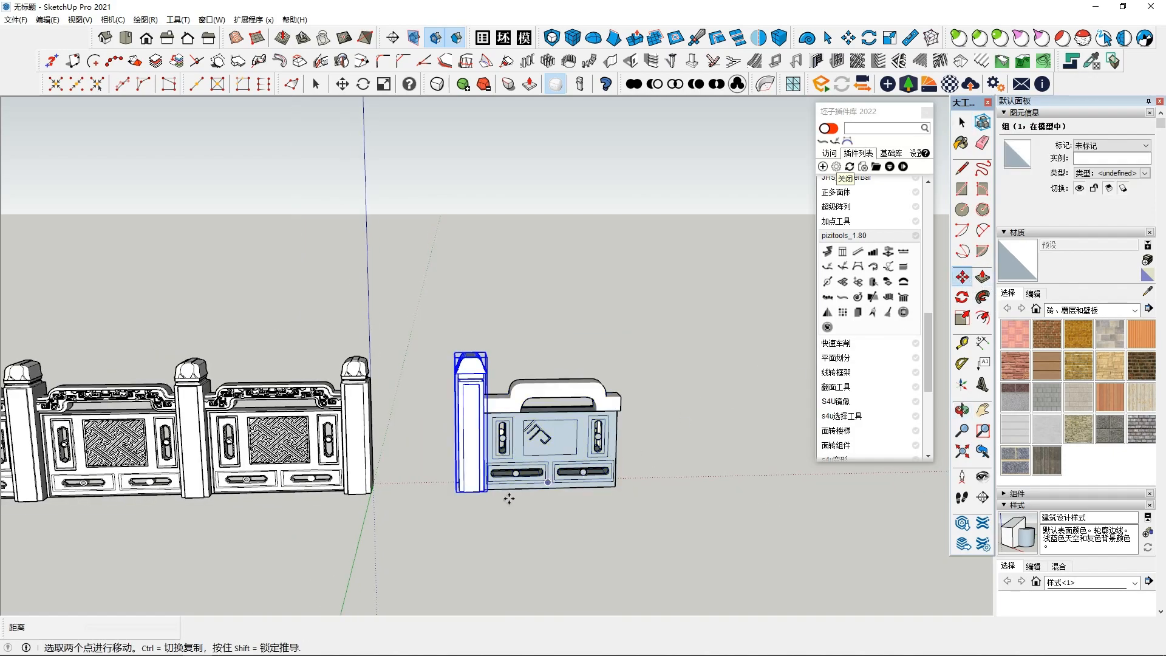
key(ctrl)
click(464, 492)
click(621, 488)
key(space)
- Copy the rail and panel group with its right post along the red axis to form an adjoining second bay
shift+middle_drag(719, 483, 686, 479)
click(687, 480)
drag(489, 518, 486, 521)
shift+middle_drag(592, 506, 529, 503)
key(ctrl)
click(389, 487)
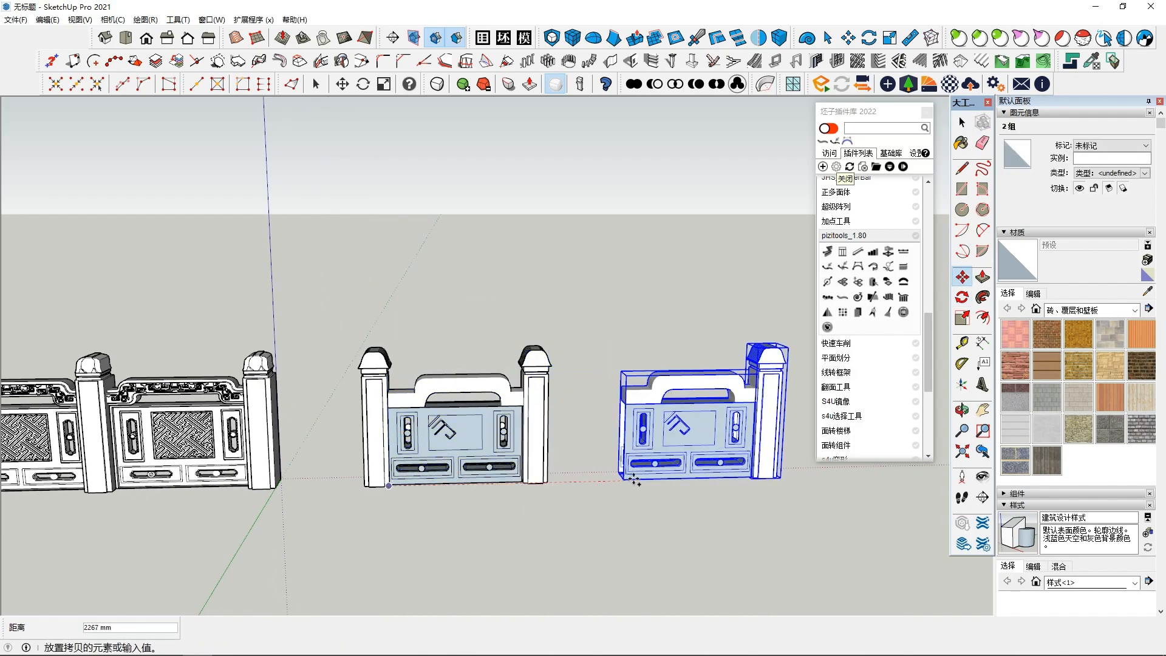
click(550, 481)
scroll(485, 519, down, 3)
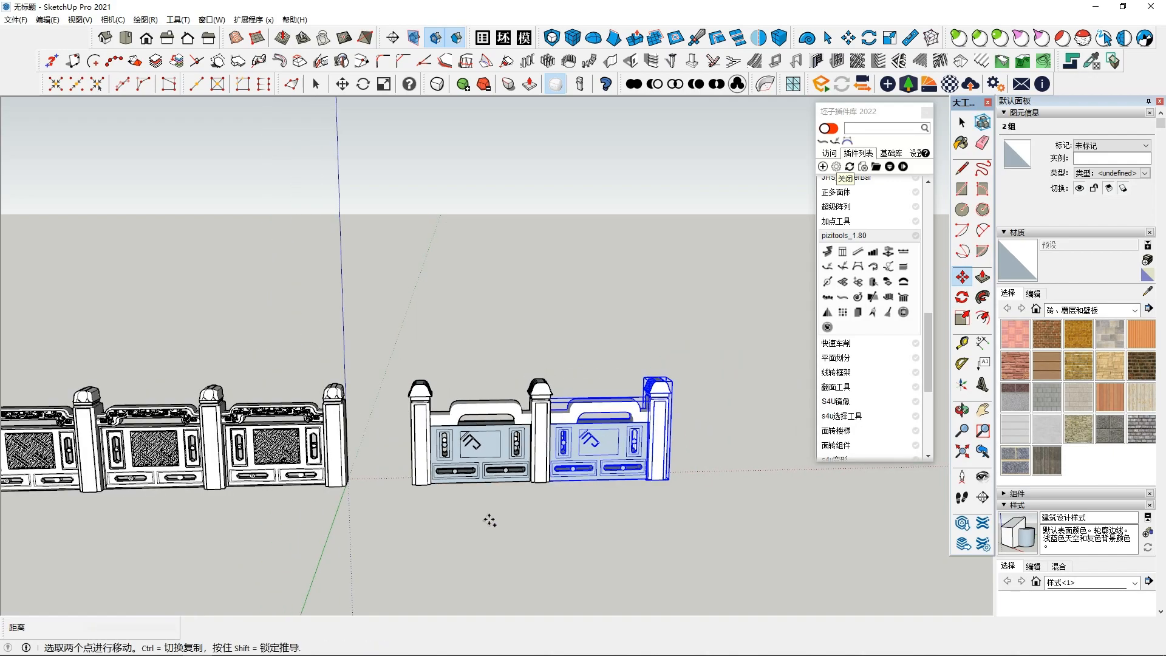
key(space)
click(488, 520)
- Copy the second bay's rail, panel and end post along the red axis to add a third bay to the balustrade
scroll(488, 519, down, 2)
scroll(598, 440, up, 1)
drag(620, 420, 521, 505)
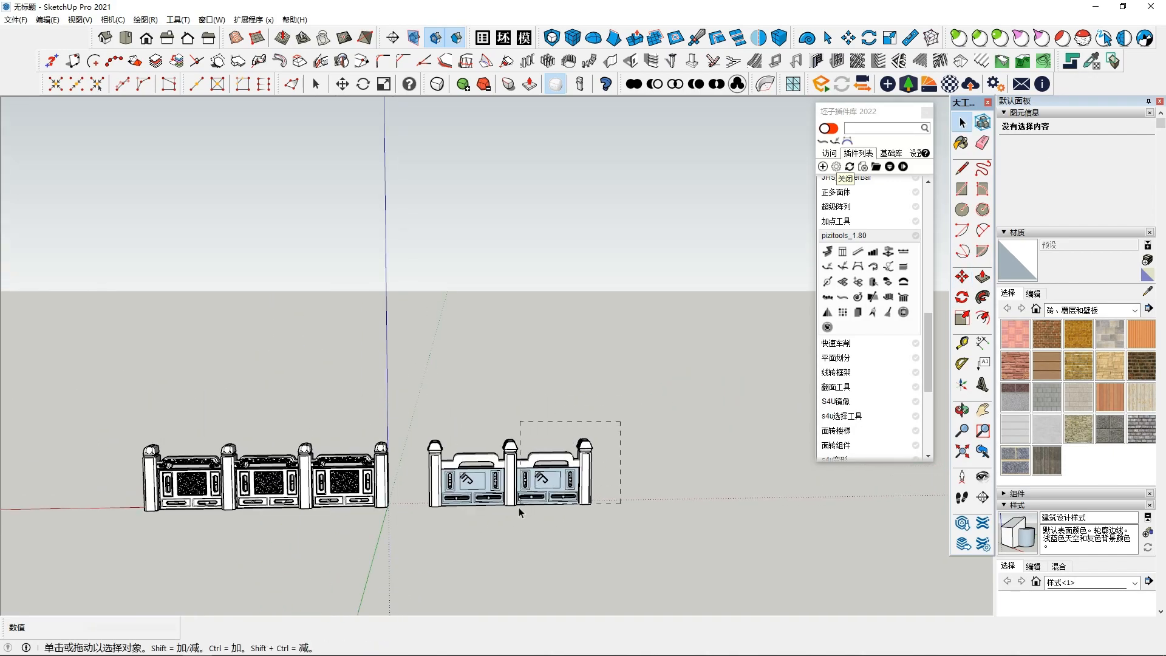
middle_drag(567, 503, 692, 347)
drag(686, 347, 503, 544)
click(496, 466)
click(570, 466)
key(space)
click(573, 491)
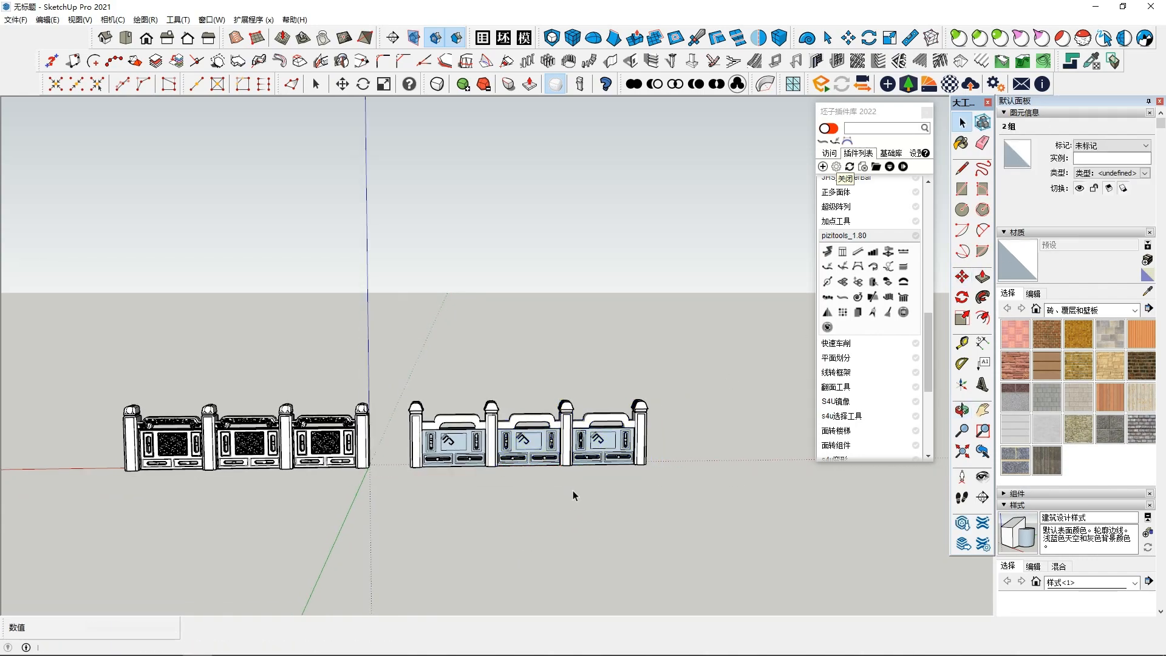